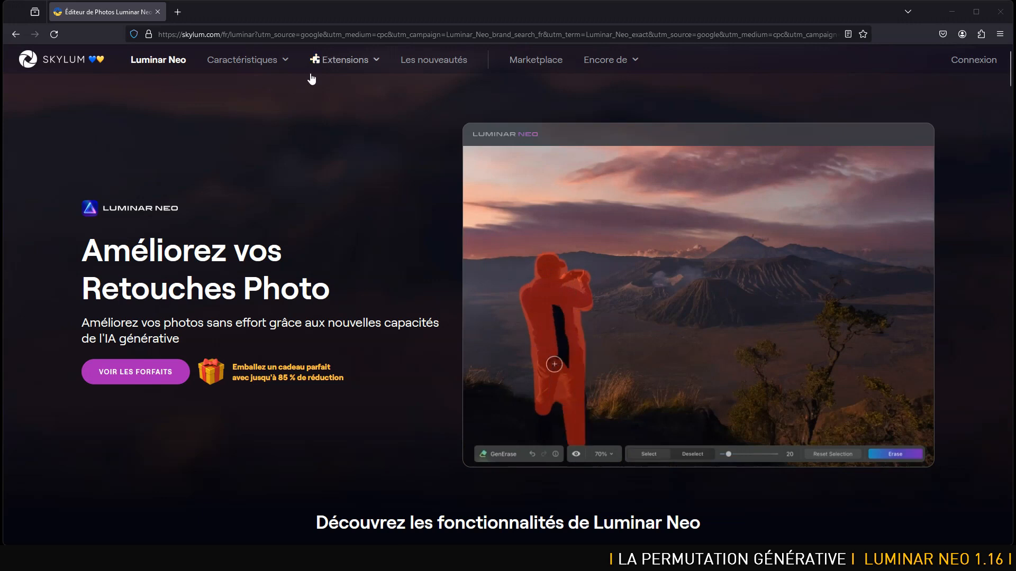
Open the Luminar Neo 1.17.0 release notes from Les nouveautés and read the General Updates about Expansion Générative.
click(429, 64)
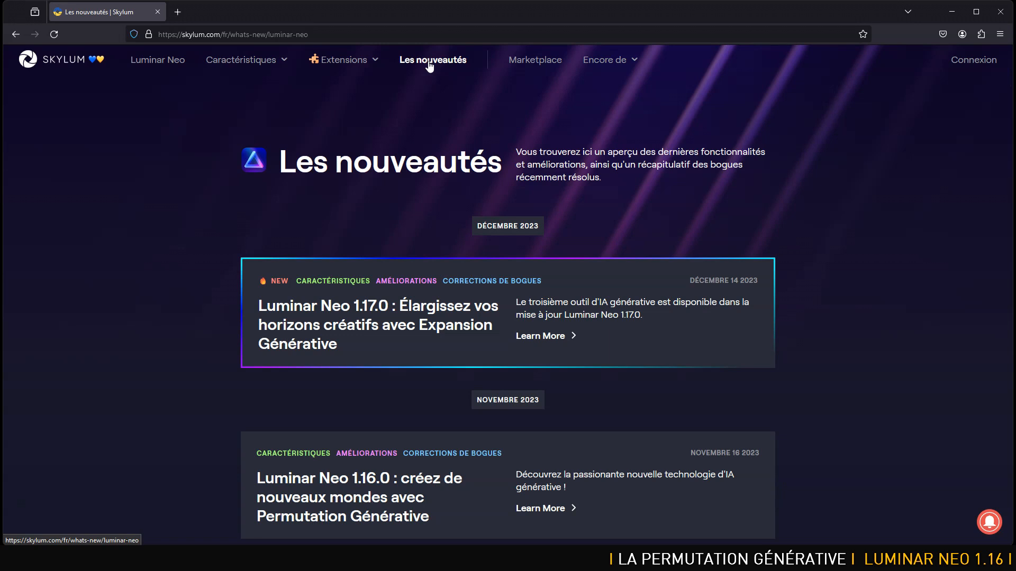
click(443, 310)
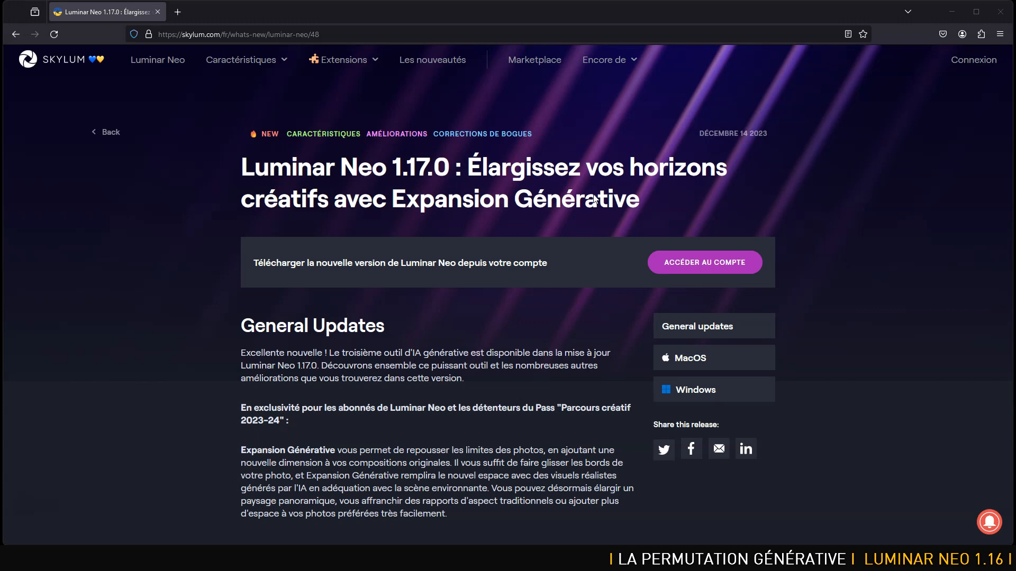
drag(323, 353, 256, 353)
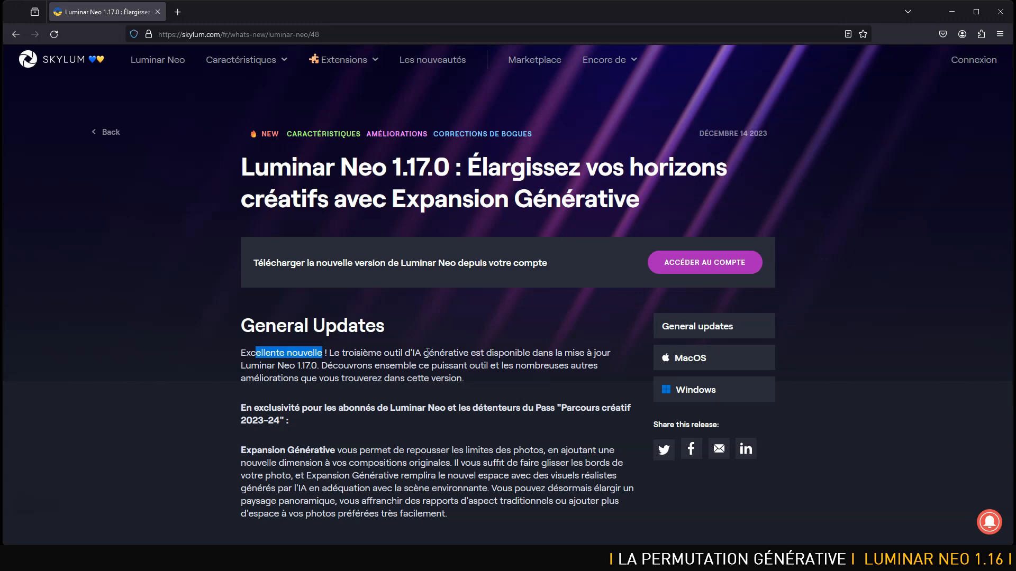
scroll(427, 351, down, 3)
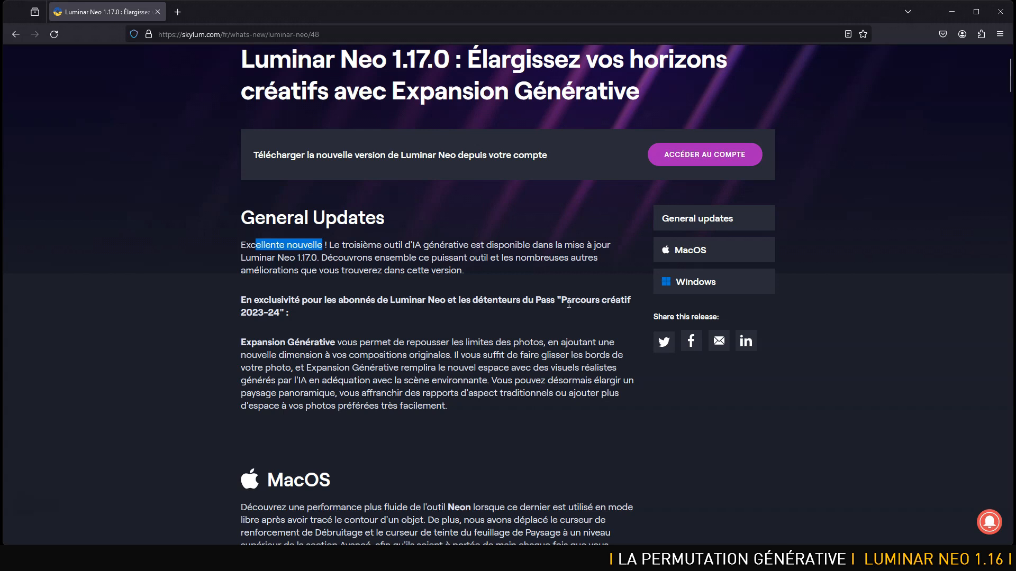
drag(337, 346, 236, 342)
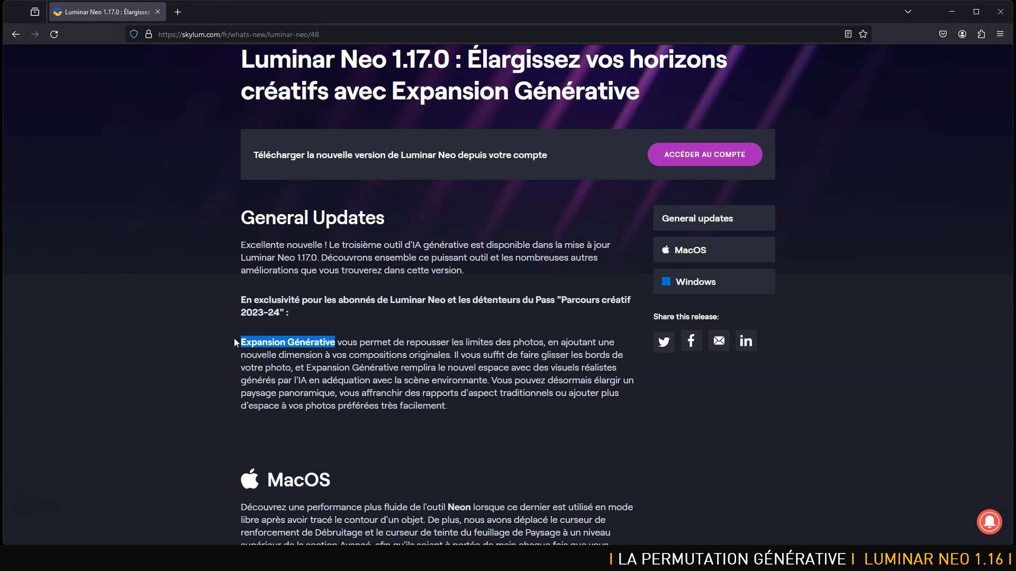
Read the MacOS section, its bug fixes and the start of the Windows section in the release notes.
scroll(235, 339, down, 3)
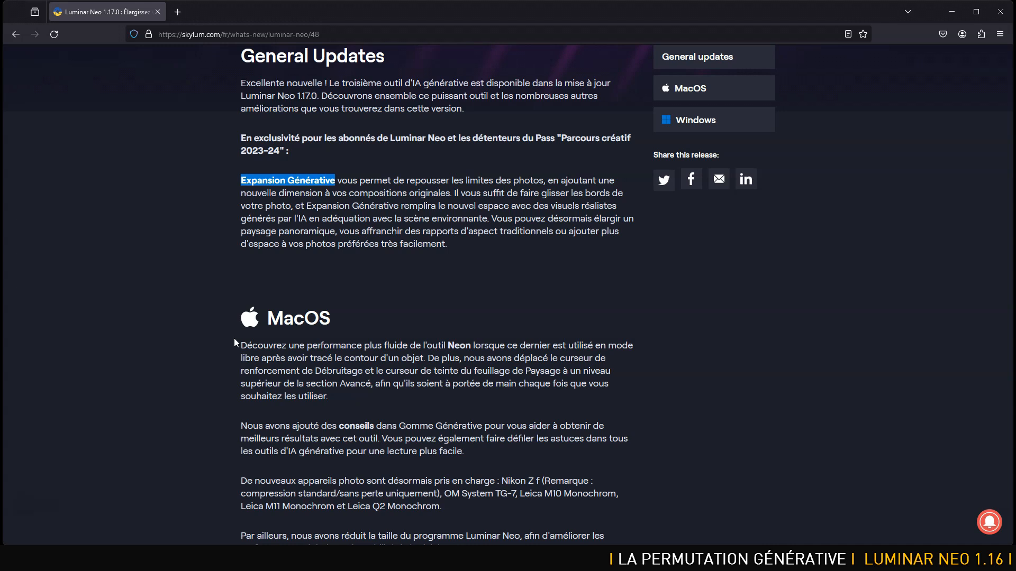
scroll(453, 310, down, 1)
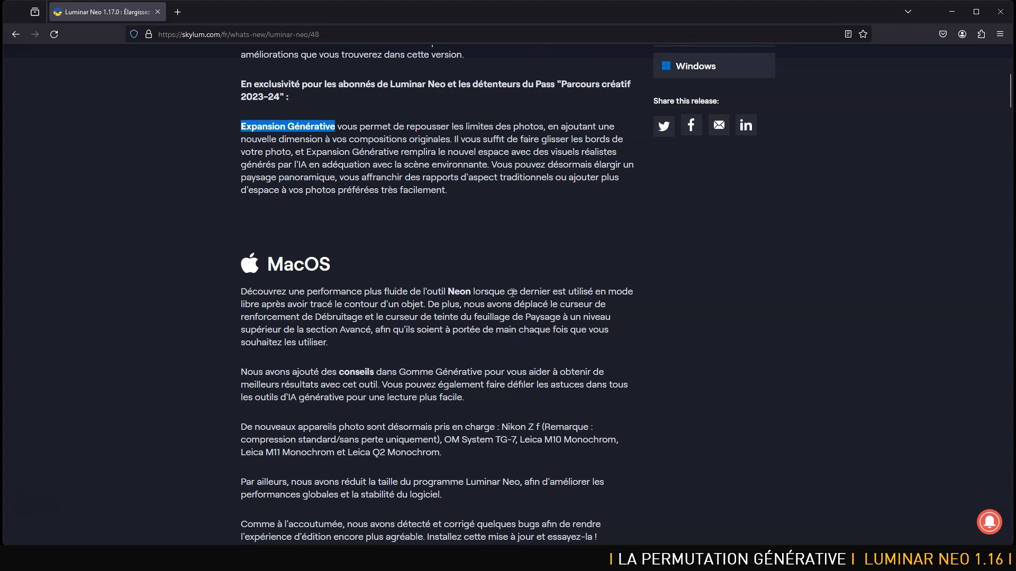
scroll(655, 349, down, 2)
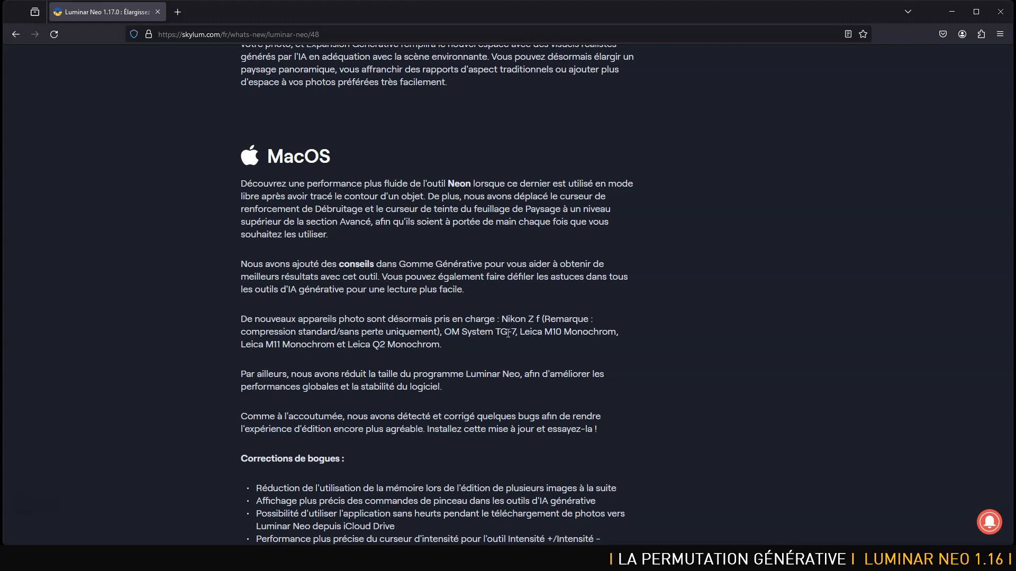
drag(442, 386, 190, 376)
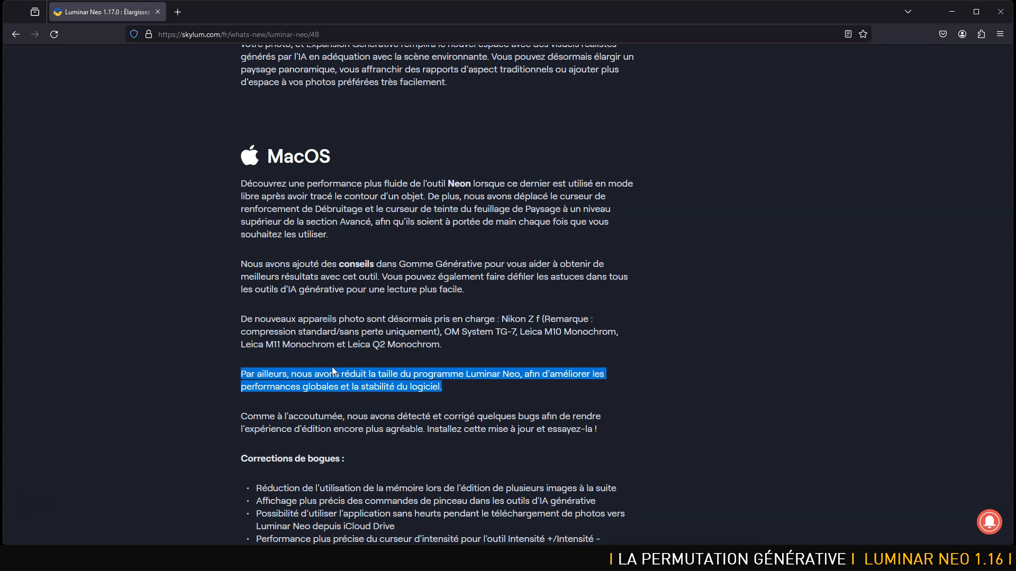
scroll(462, 399, down, 5)
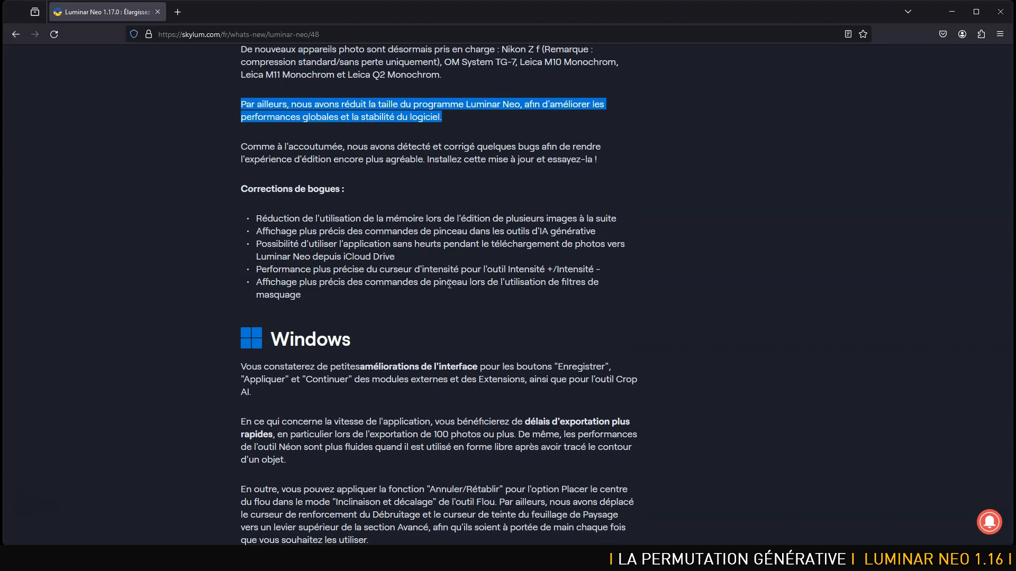
scroll(448, 284, up, 10)
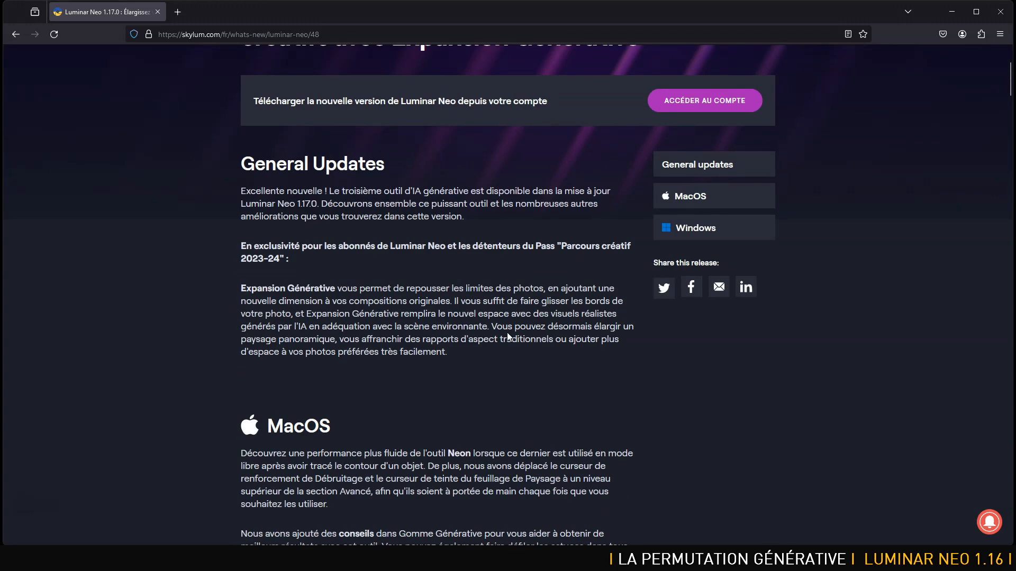
scroll(508, 336, up, 3)
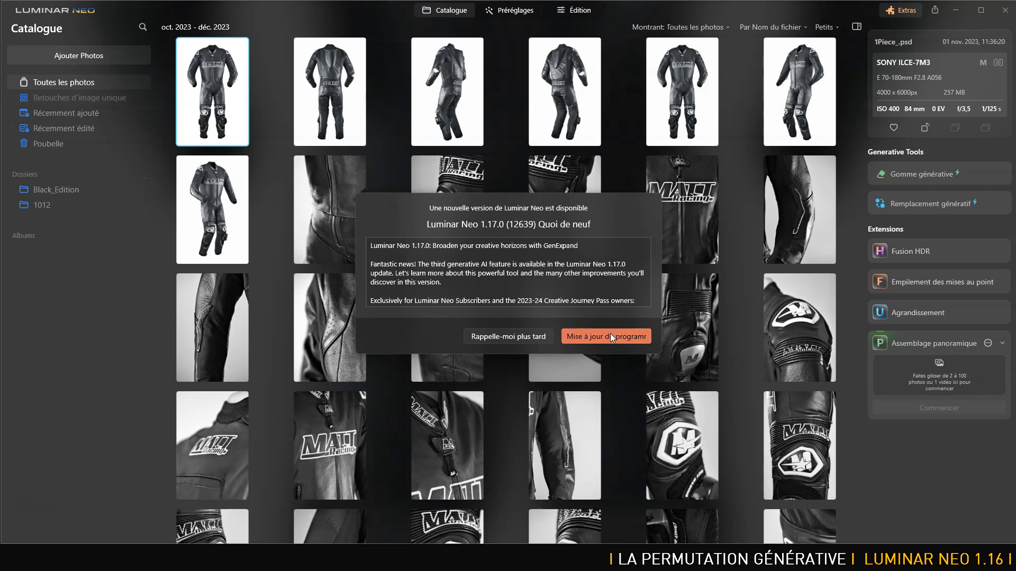
In Luminar Neo, accept the 1.17.0 program update, install it and relaunch the program.
click(597, 338)
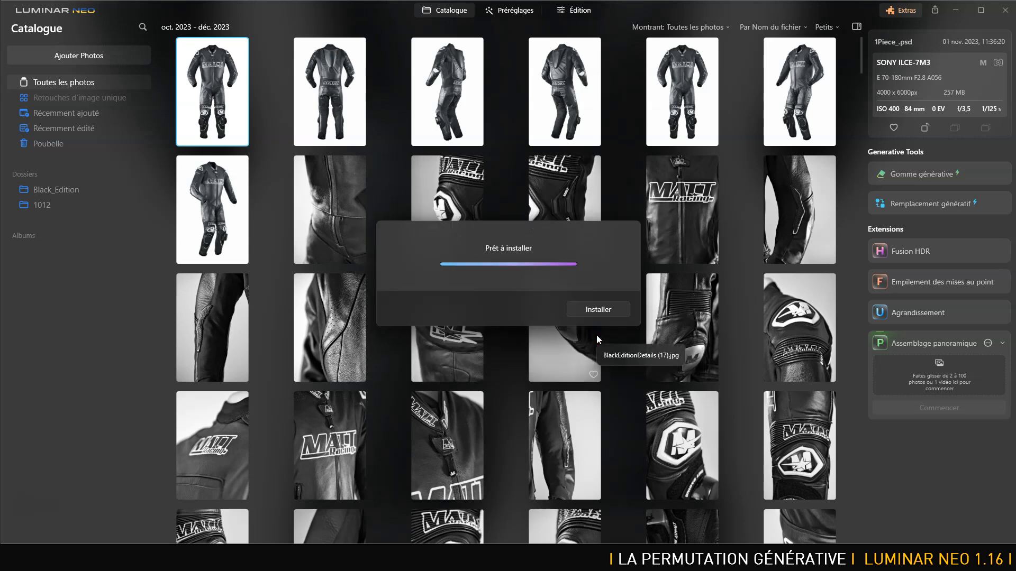
click(607, 312)
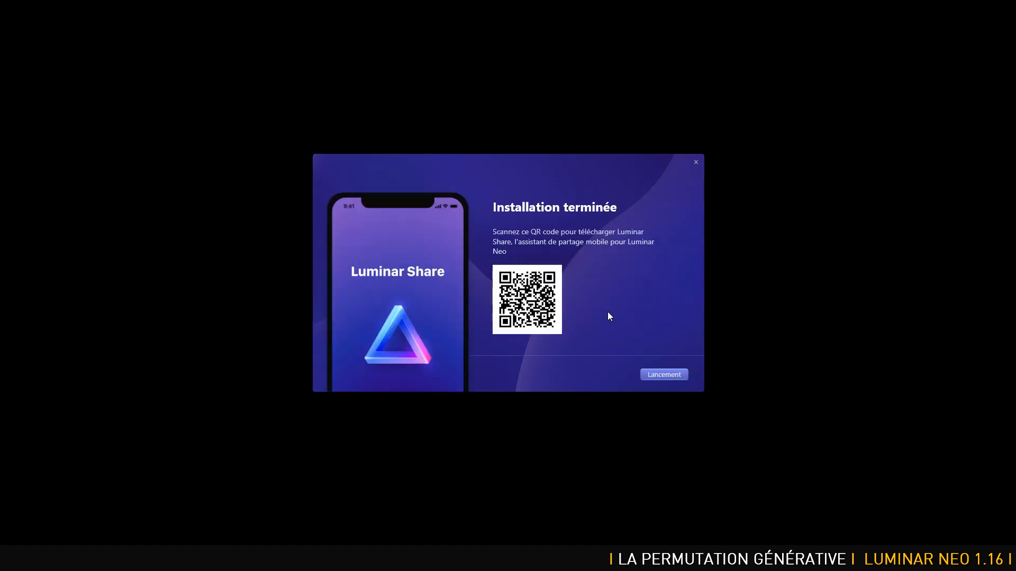
click(664, 374)
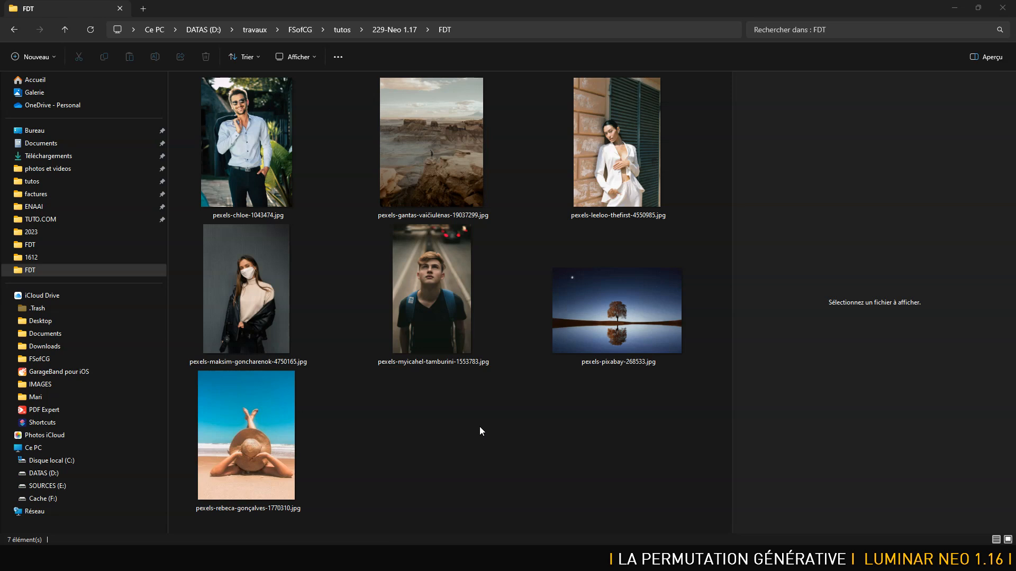
In File Explorer, preview several of the sample photos in the 229-Neo 1.17 FDT folder.
click(270, 146)
click(423, 149)
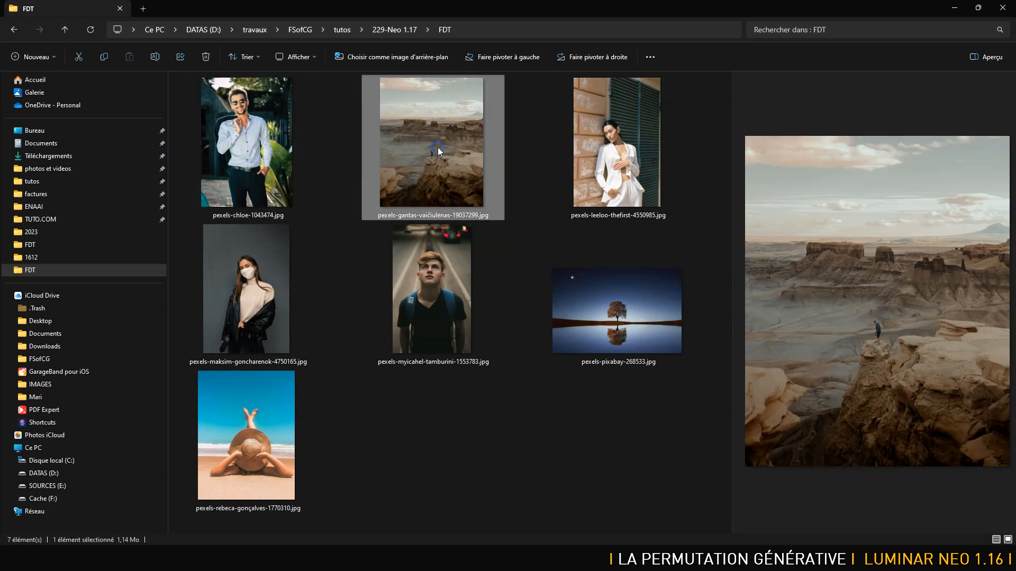
click(590, 144)
click(624, 318)
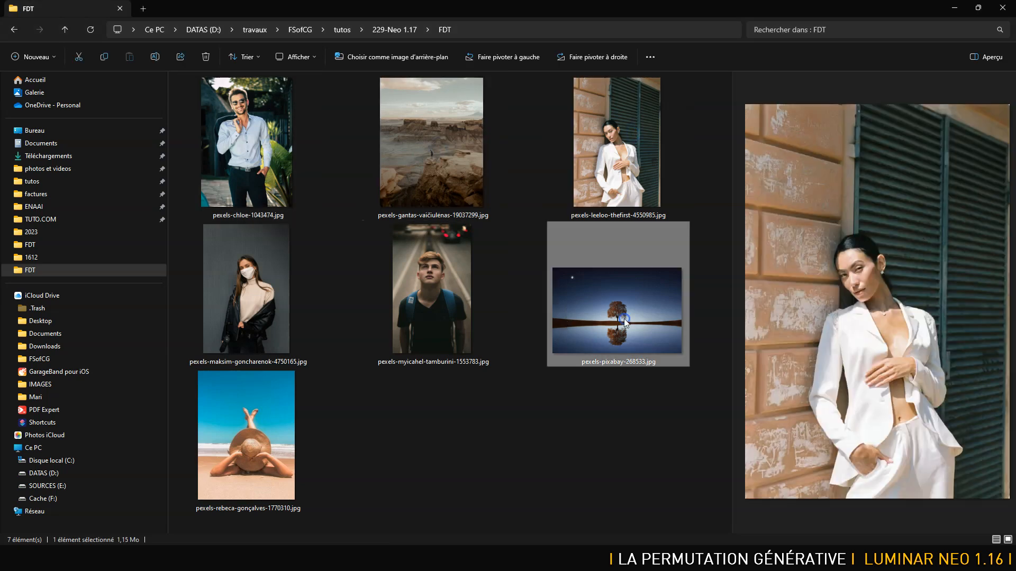
click(463, 291)
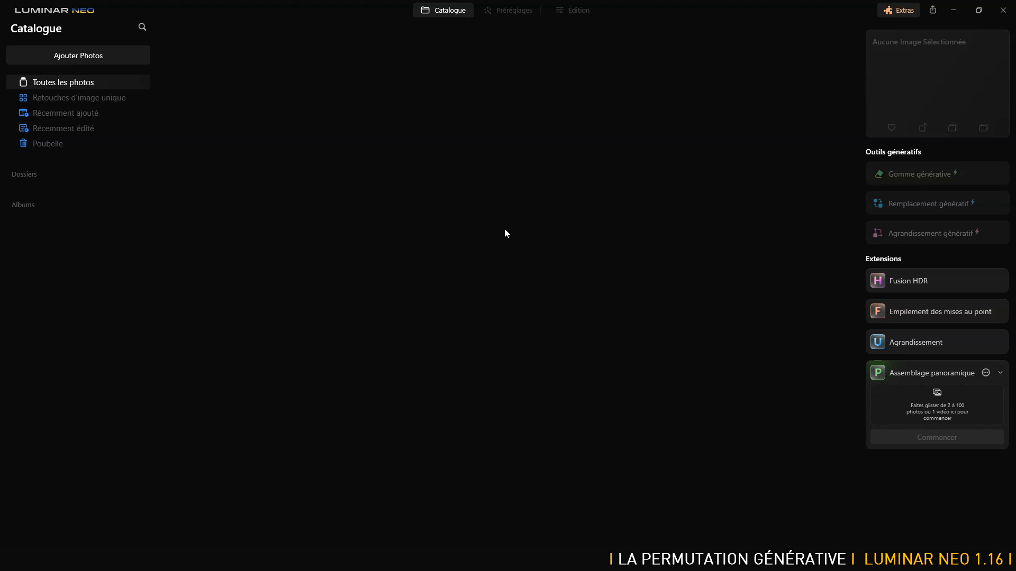
In Luminar Neo, add the FDT folder from 229-Neo 1.17 to the catalogue.
click(82, 62)
click(49, 90)
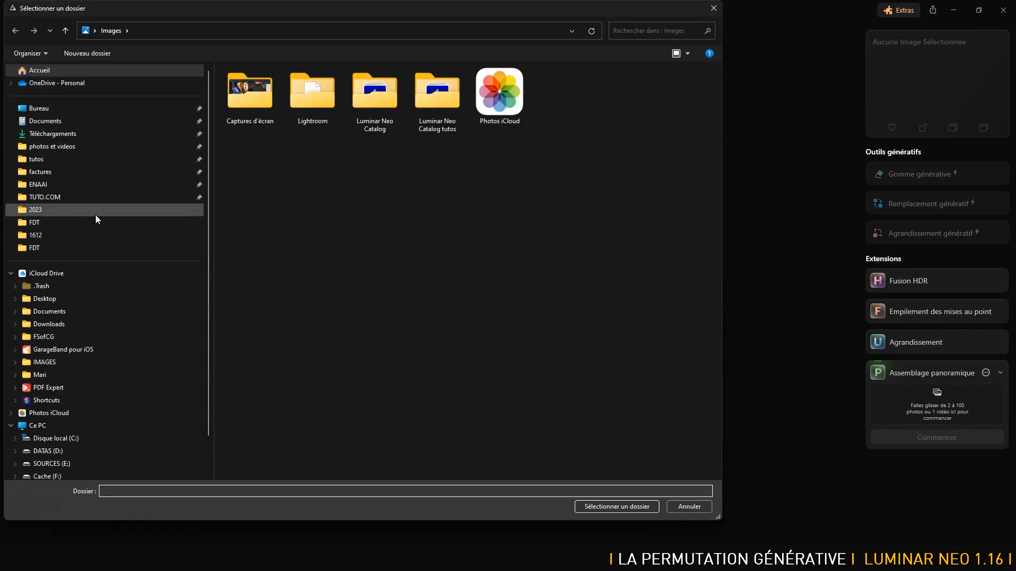
click(53, 247)
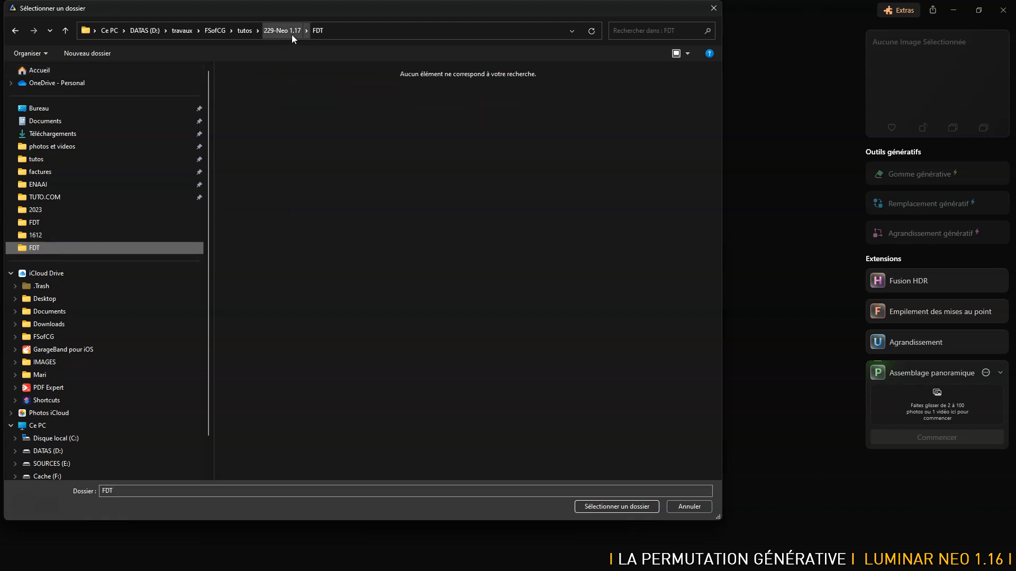
click(623, 503)
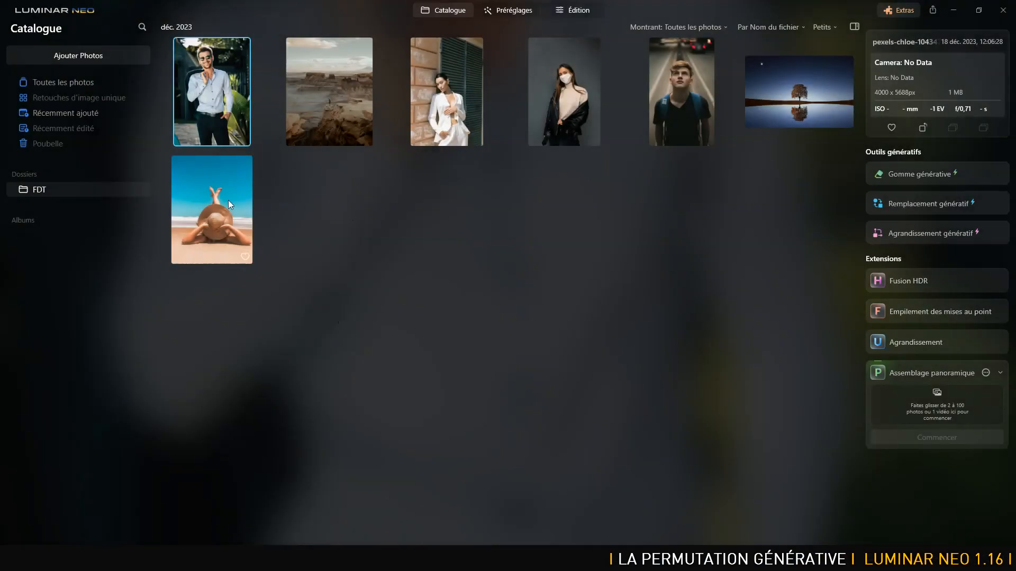
Open the beach photo of the person in the straw hat in the Agrandissement génératif tool.
double_click(222, 202)
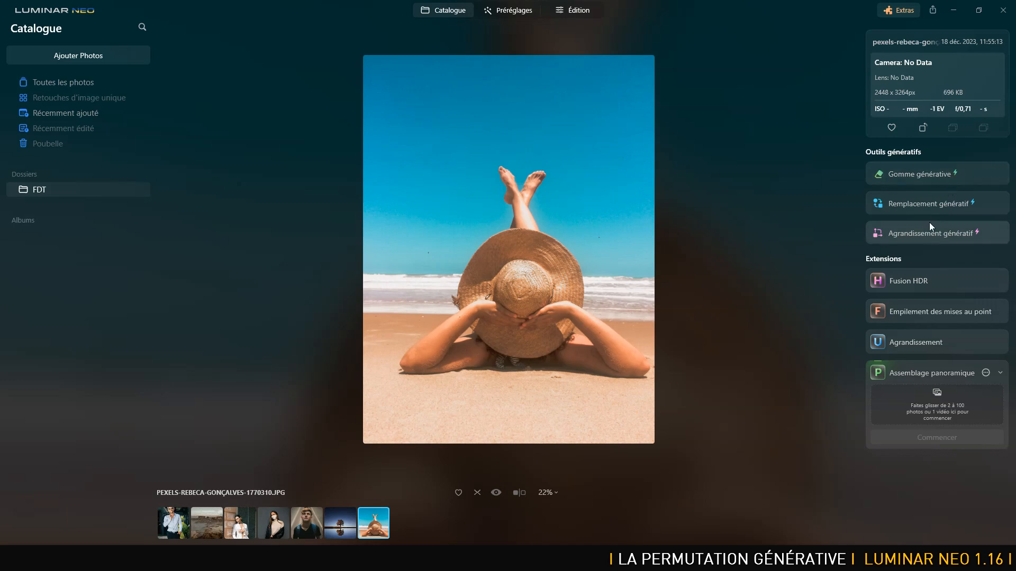
click(926, 236)
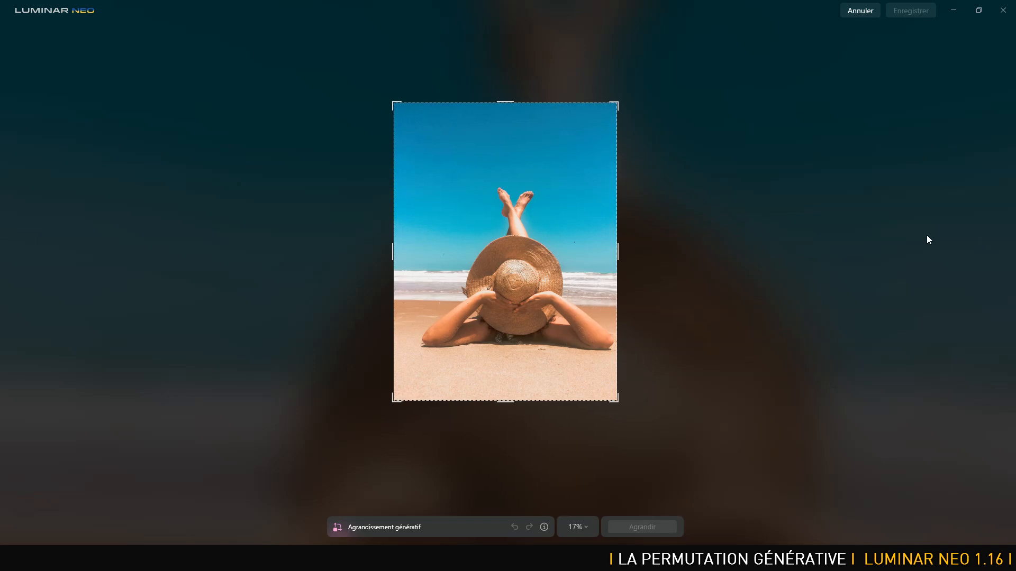
drag(617, 103, 738, 106)
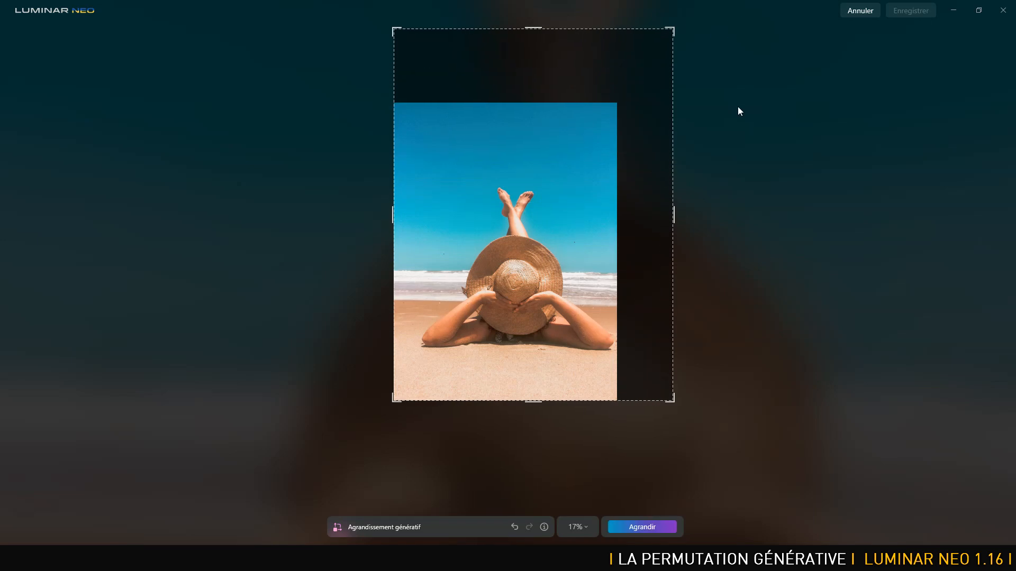
drag(676, 213, 619, 213)
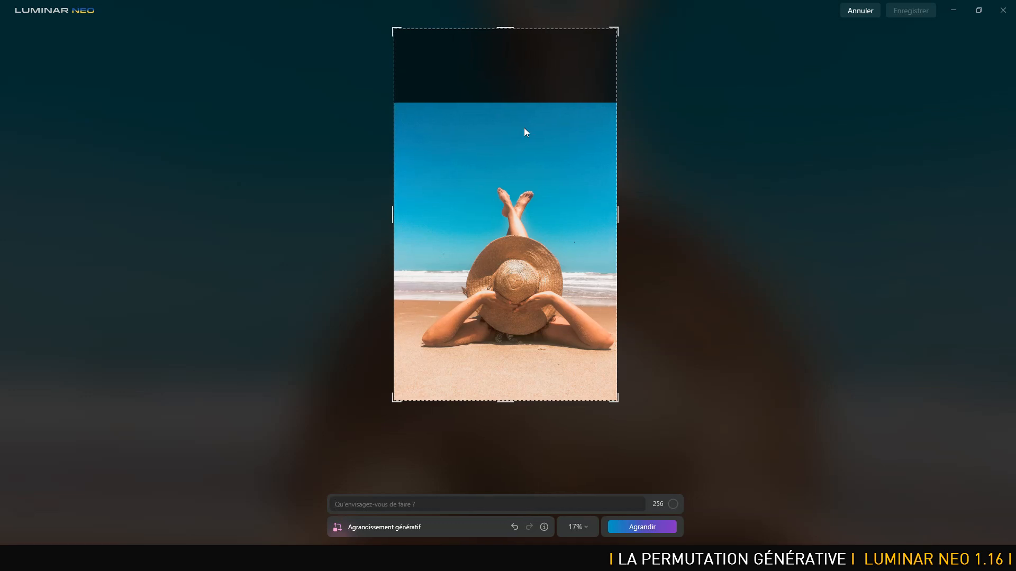
mouse_move(508, 30)
mouse_down()
mouse_move(498, 117)
mouse_move(528, 12)
mouse_move(517, 5)
mouse_move(511, 24)
mouse_up()
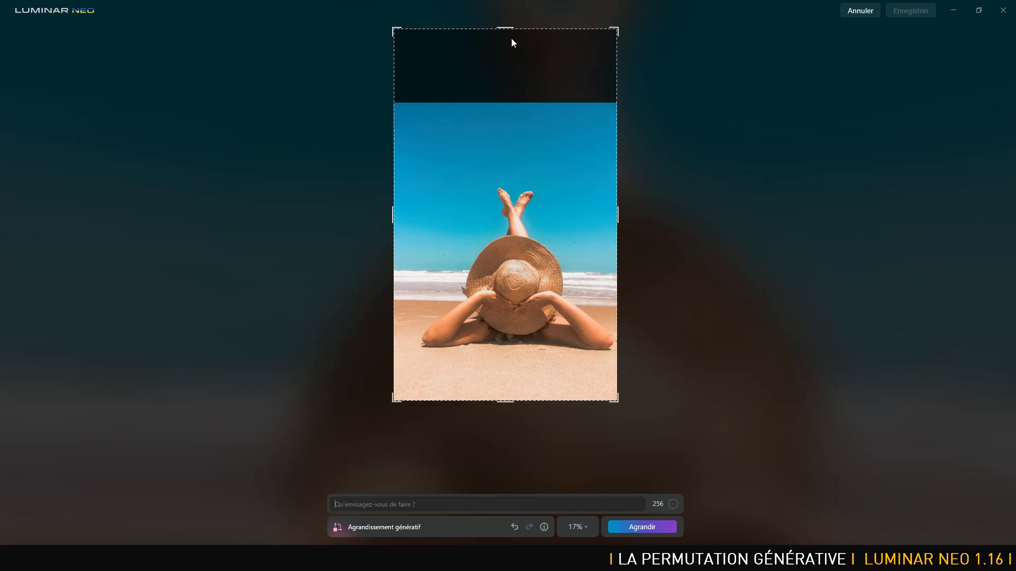
click(515, 525)
click(516, 526)
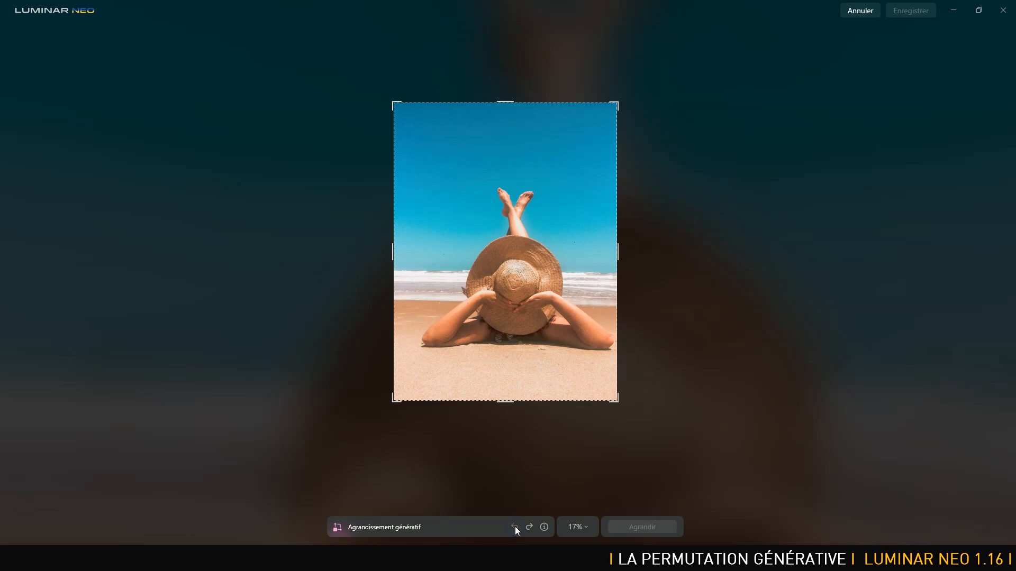
Extend the frame upward above the sky and generate the expansion with an empty prompt.
drag(506, 102, 505, 29)
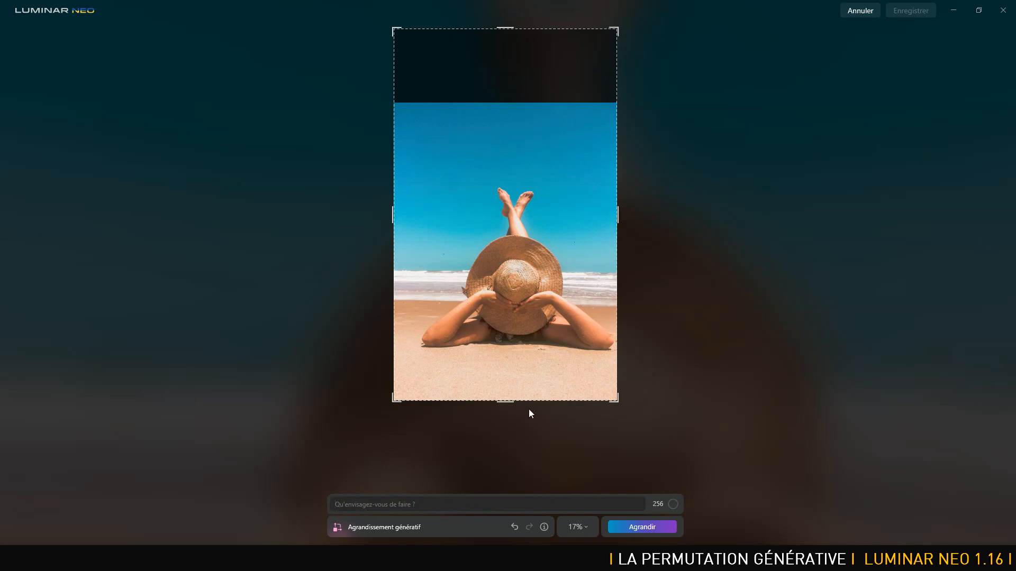
click(372, 504)
click(643, 528)
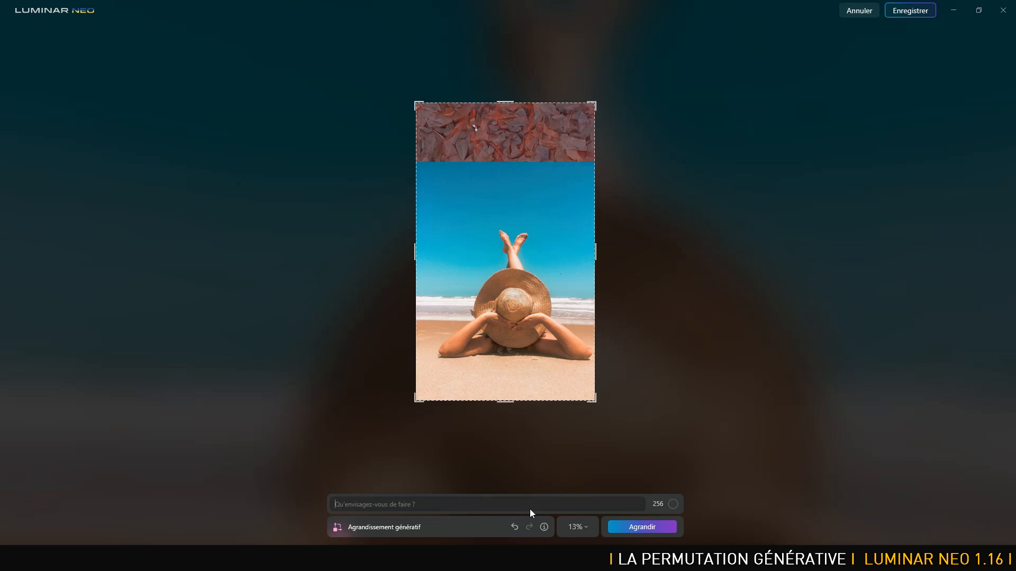
Examine the generated strip above the sky up close, and undo both the expansion and the frame extension.
key(ctrl+plus)
key(ctrl+plus)
key(space)
drag(664, 180, 650, 407)
drag(688, 145, 705, 303)
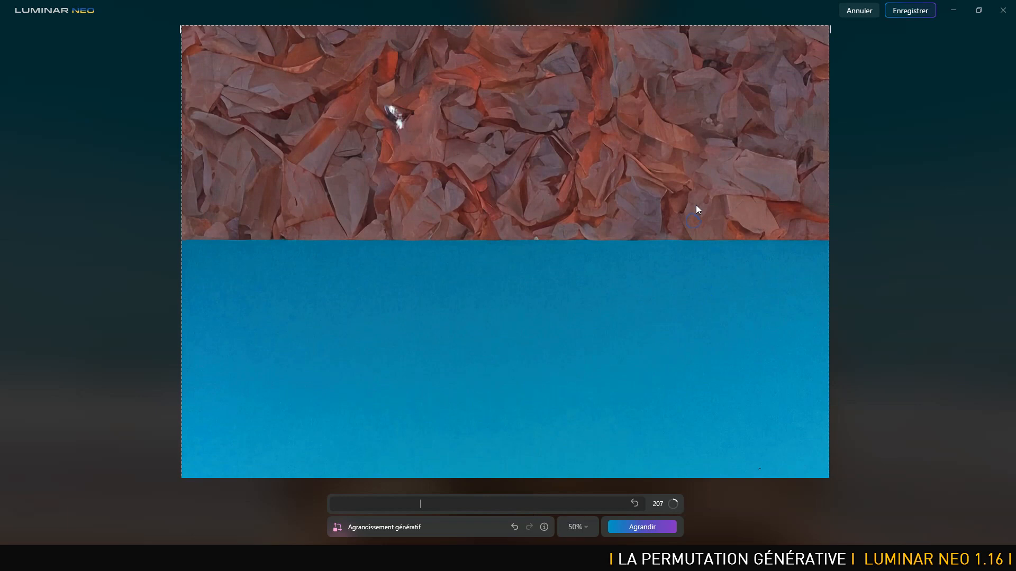
key(ctrl+minus)
key(ctrl+minus)
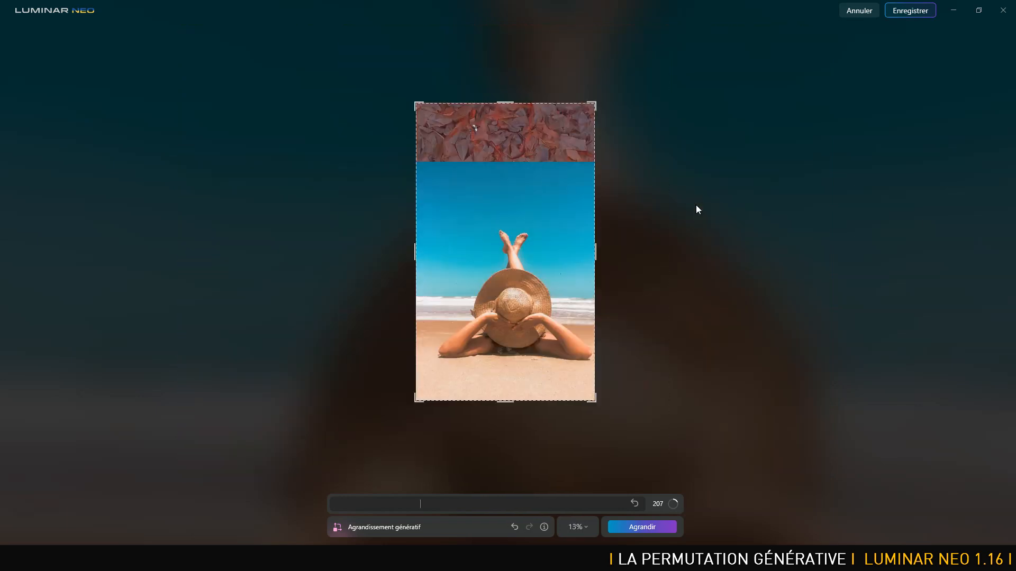
click(513, 526)
click(514, 527)
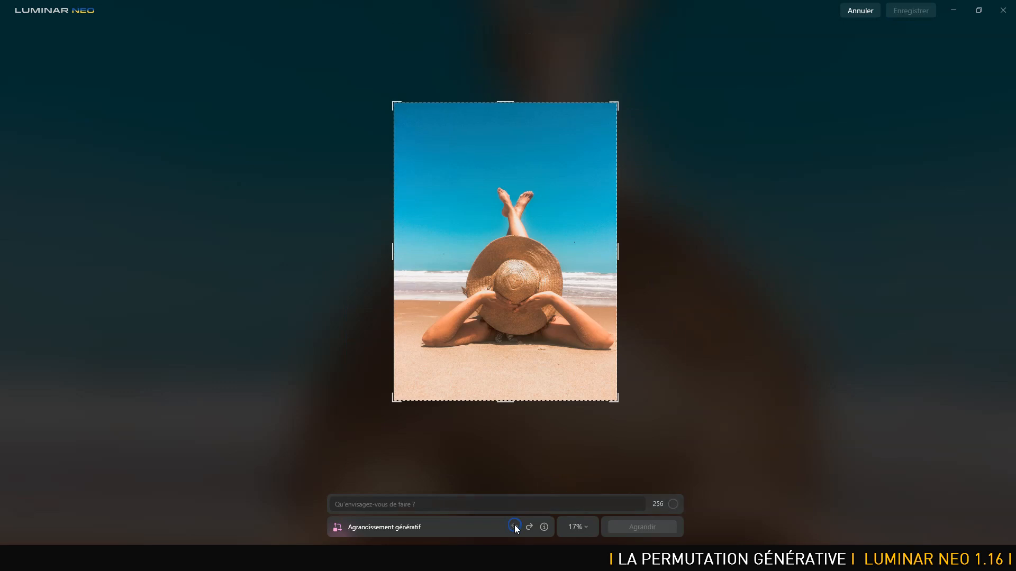
Extend the frame upward above the sky and generate the expansion with the prompt "ciel bleu".
drag(509, 101, 528, 28)
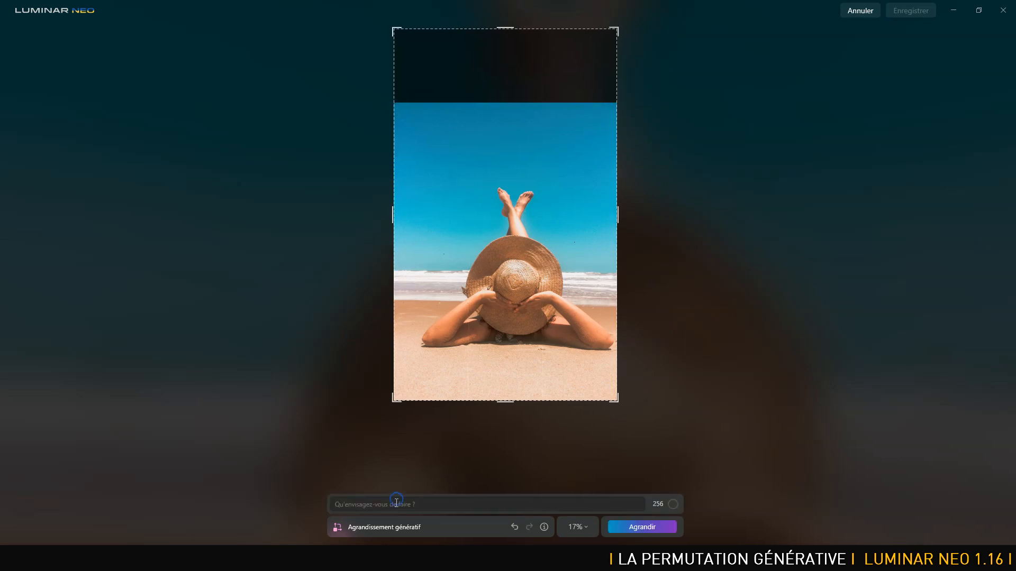
text(ci)
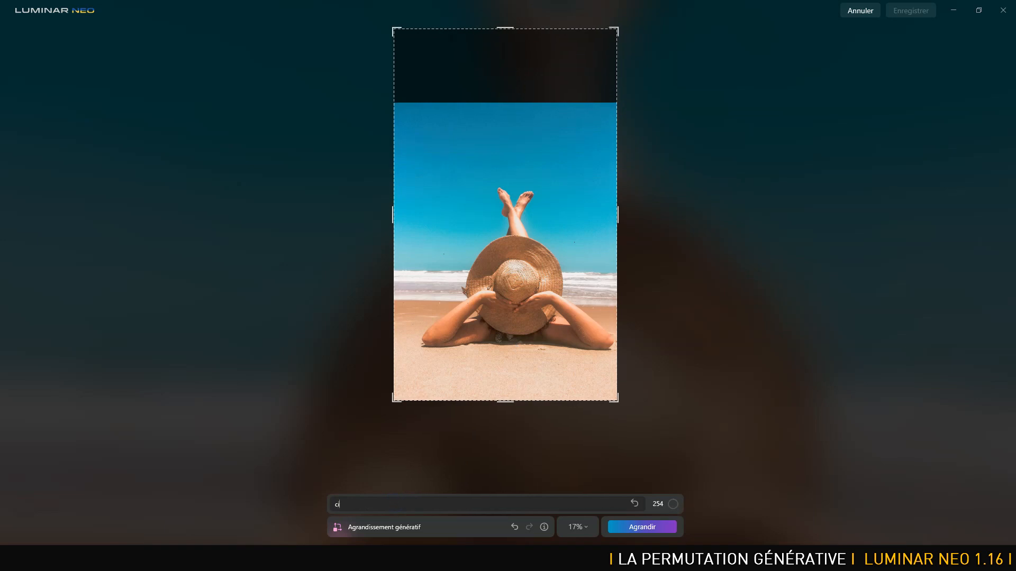
text(el bleu)
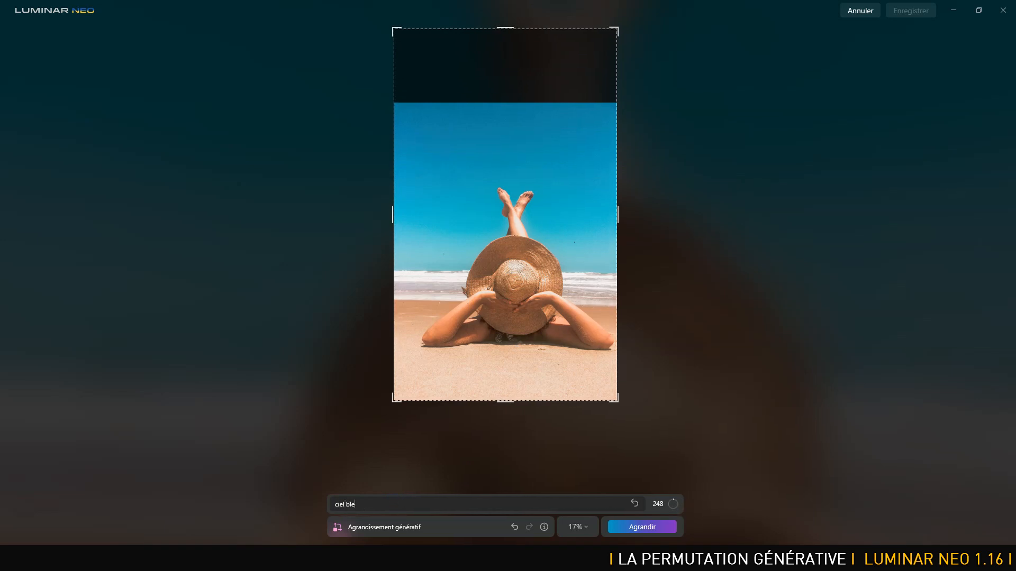
click(642, 527)
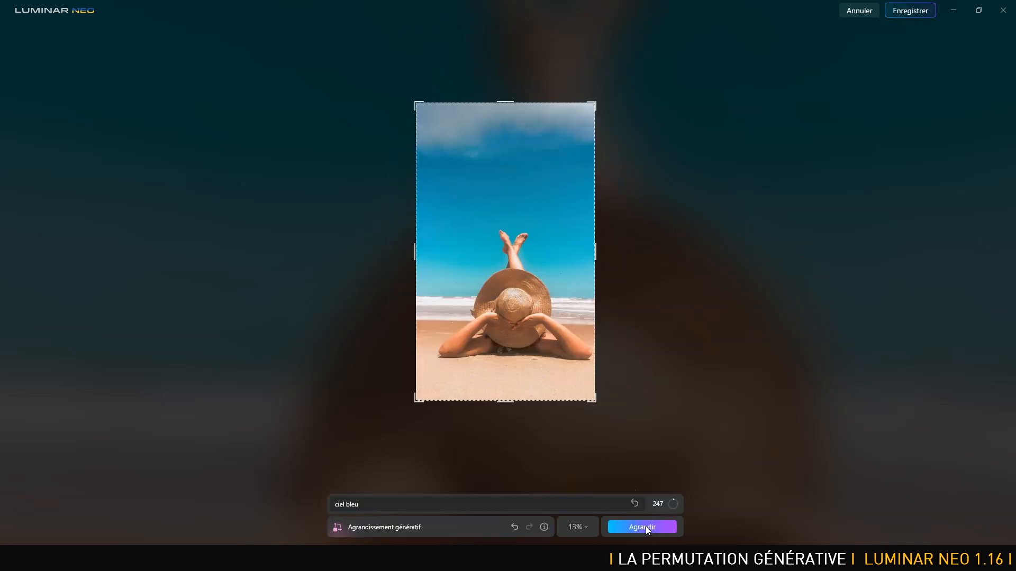
Examine the generated sky above the feet up close, then return to the whole photo.
key(ctrl+plus)
key(ctrl+plus)
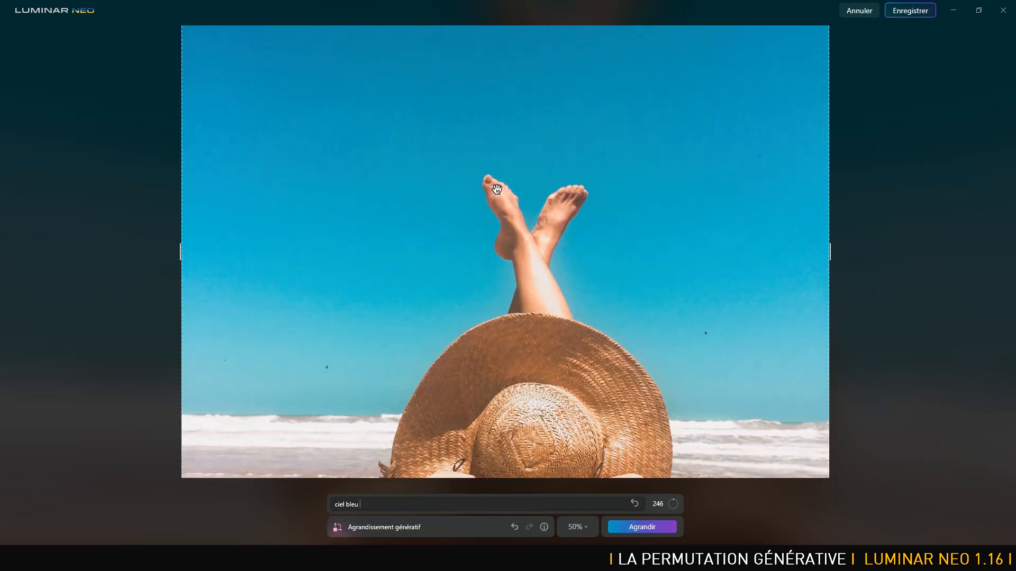
drag(497, 189, 502, 320)
drag(581, 80, 628, 328)
drag(640, 166, 638, 288)
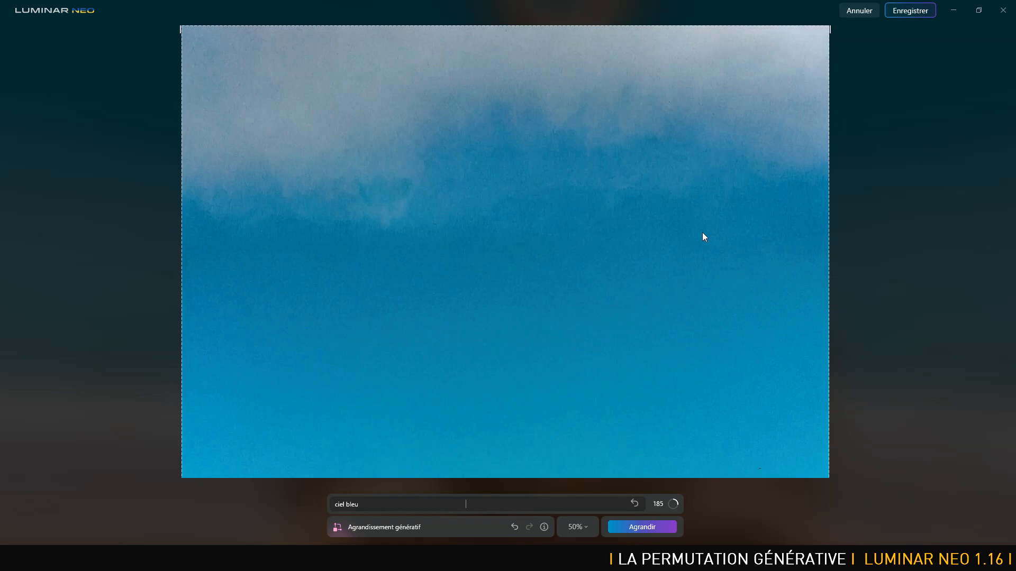
scroll(703, 233, down, 2)
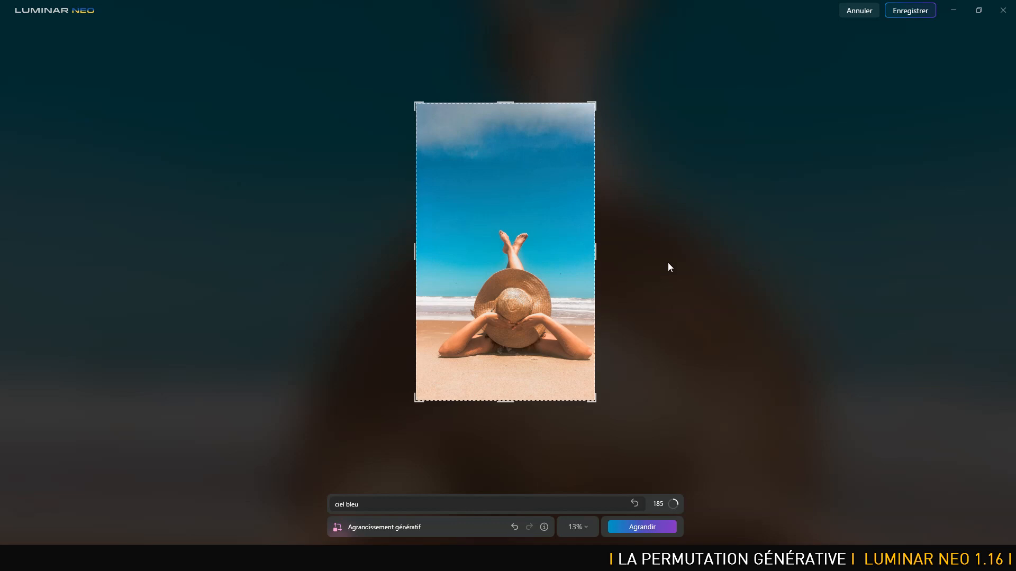
Try to expand the photo beyond its right edge with the prompt "plage mer vagues et ciel bleu".
drag(597, 252, 681, 262)
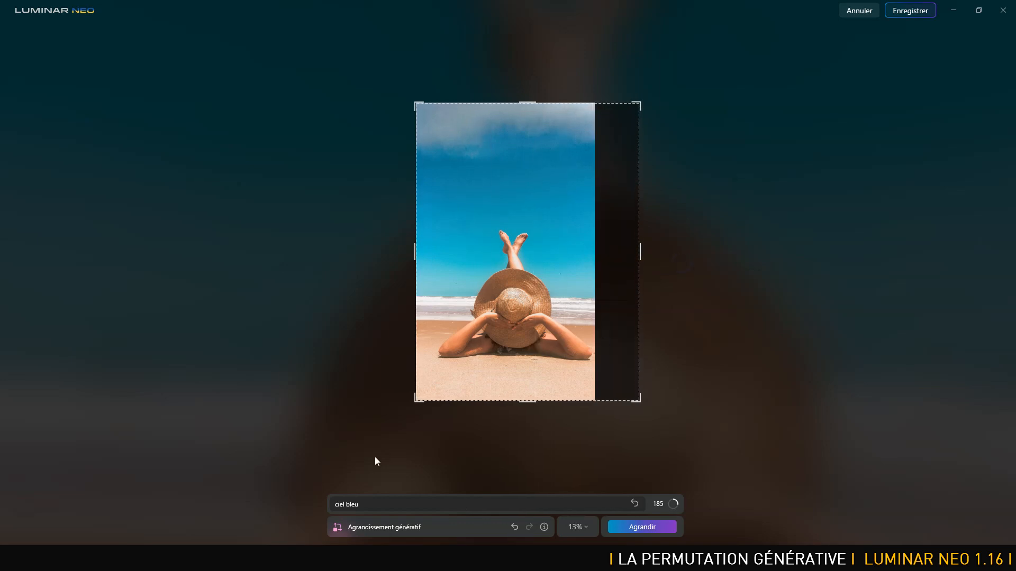
click(336, 505)
text(plac)
key(BackSpace)
text(ge mer vagues et)
click(639, 527)
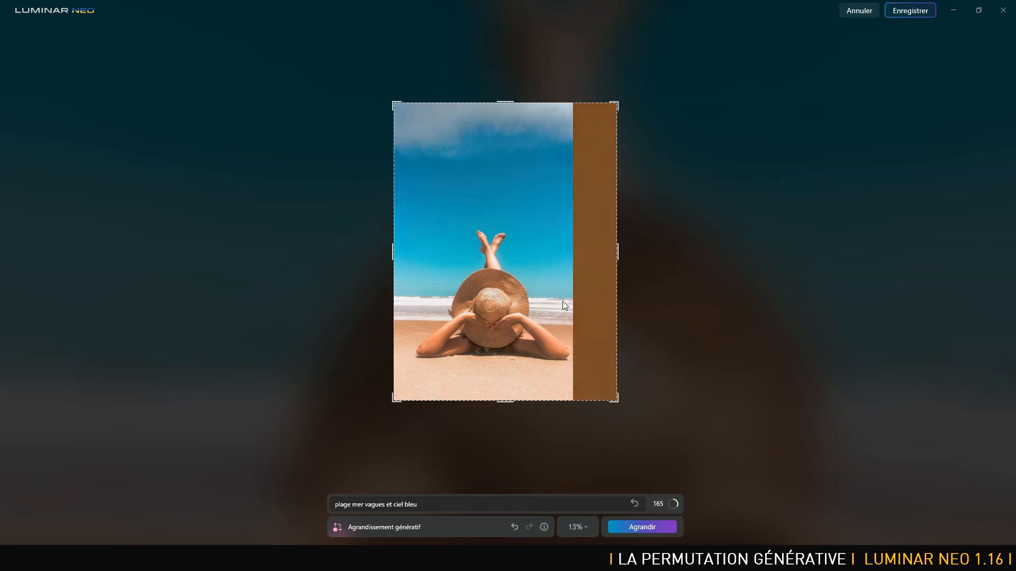
Clear the prompt and undo both the right-side expansion and its frame extension.
click(634, 503)
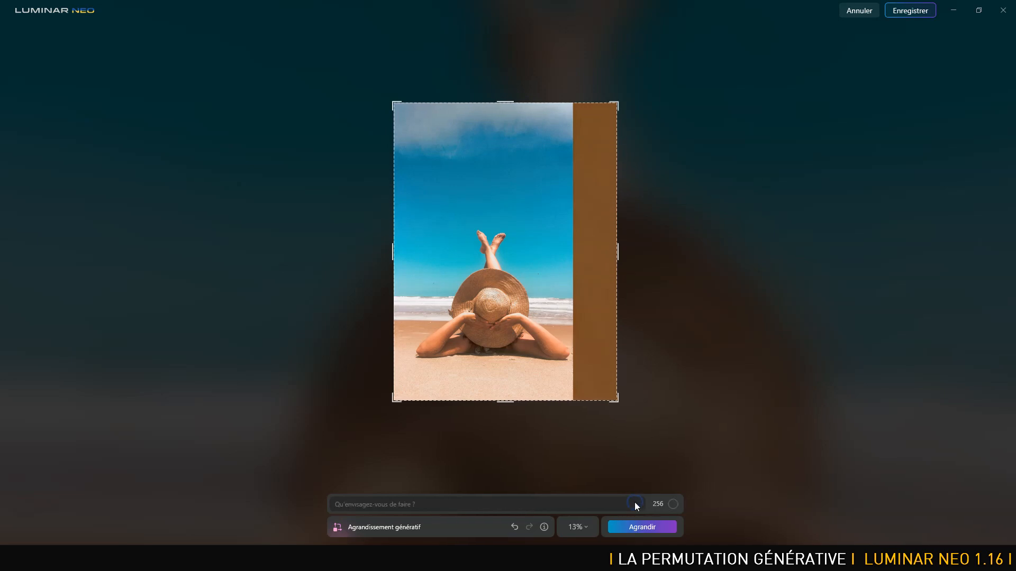
click(513, 527)
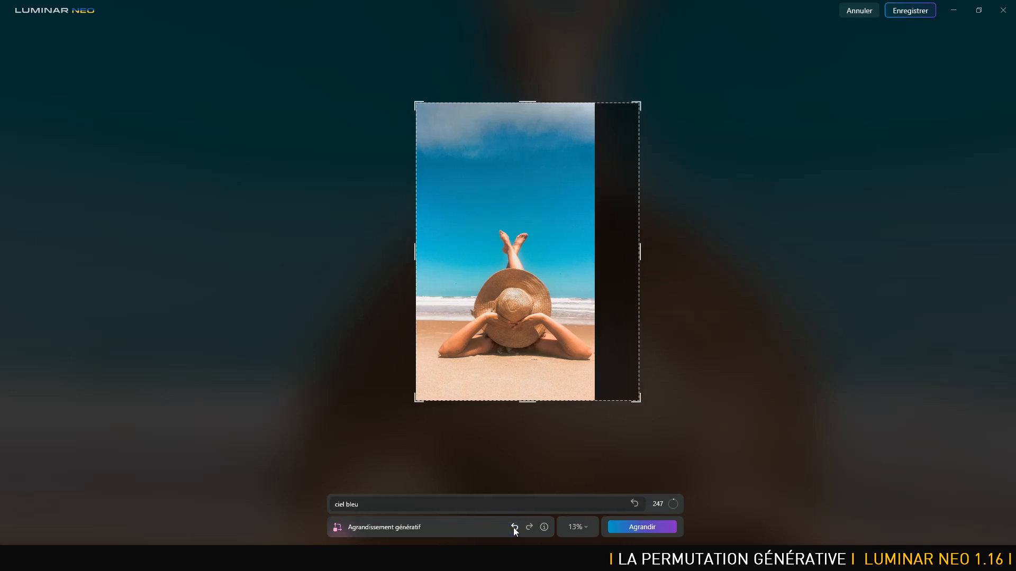
click(514, 528)
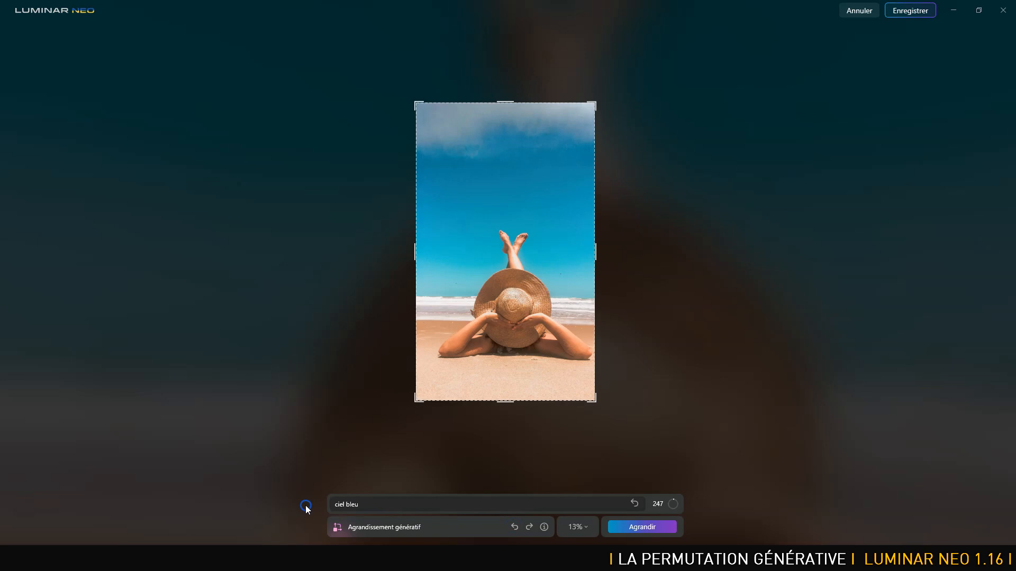
Extend the frame beyond the photo's right edge, generate the expansion with an empty prompt, and undo only the generation.
drag(364, 505, 299, 500)
key(BackSpace)
drag(605, 257, 691, 262)
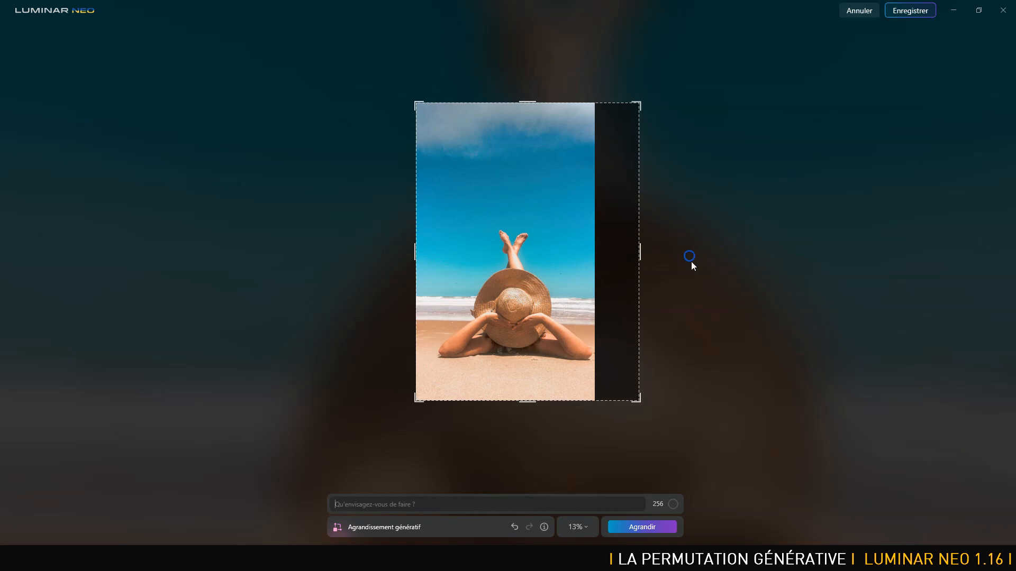
click(646, 527)
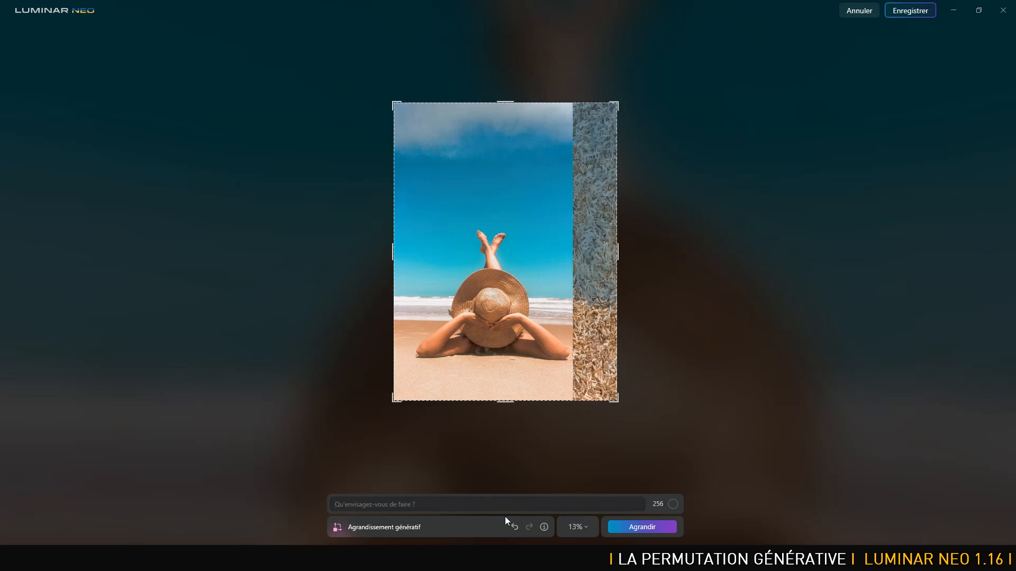
click(513, 527)
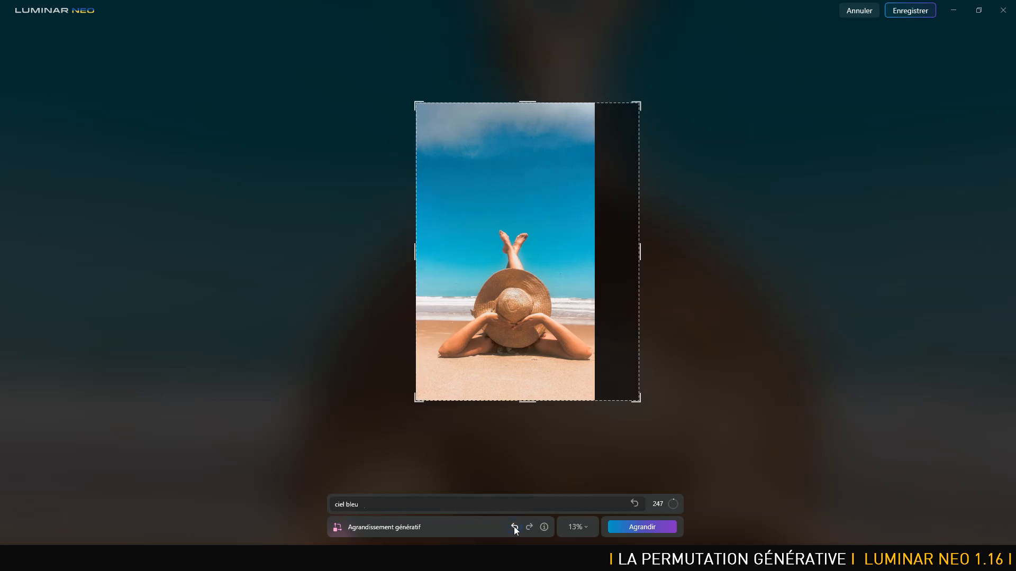
Generate the expansion beyond the right edge with the prompt "ciel bleu et plage".
drag(387, 506, 319, 502)
text(ciel bleu et p)
text(age)
click(642, 527)
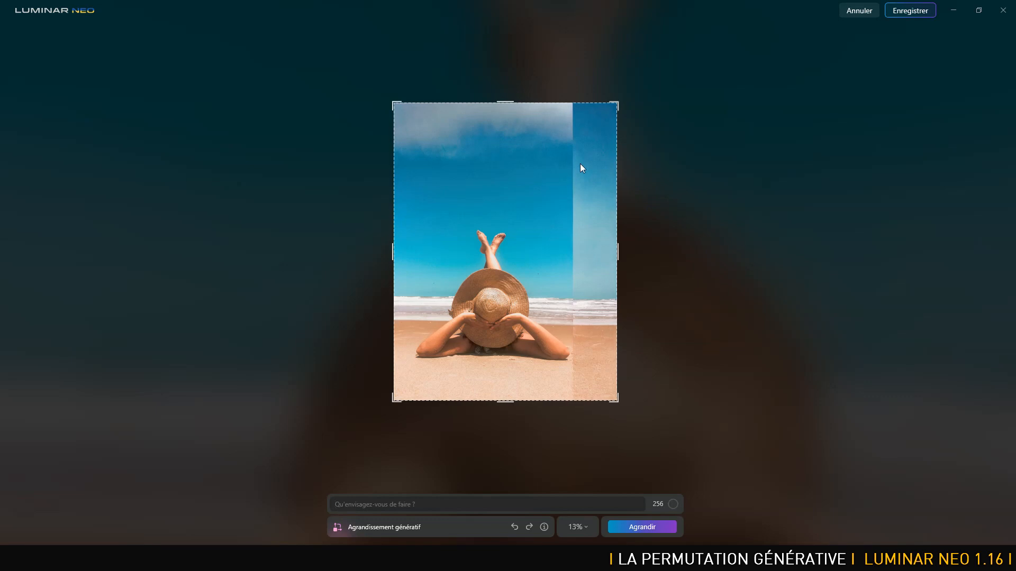
Extend the frame beyond the photo's left edge, generate the expansion with an empty prompt, and save the result.
drag(395, 250, 268, 252)
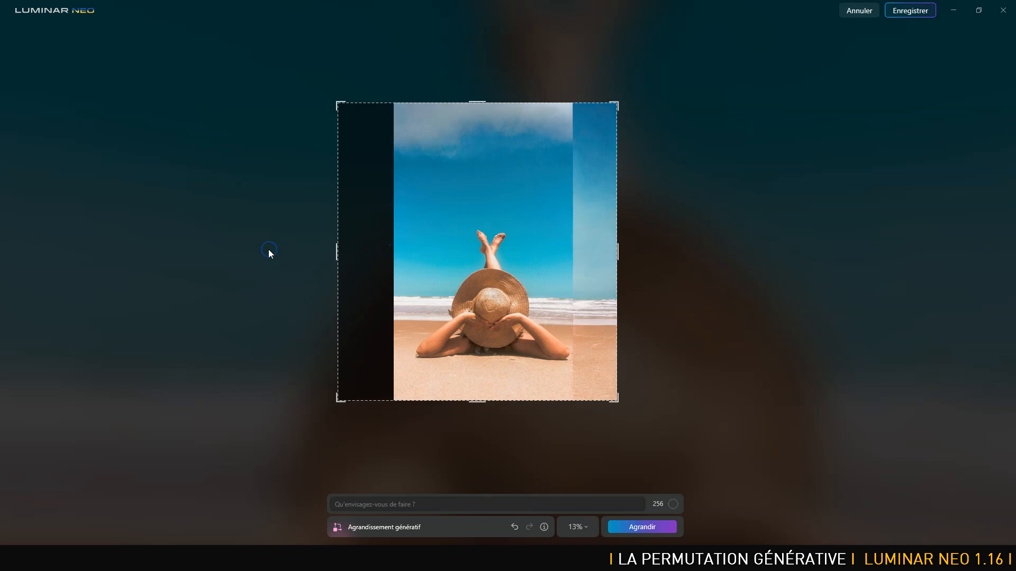
click(633, 526)
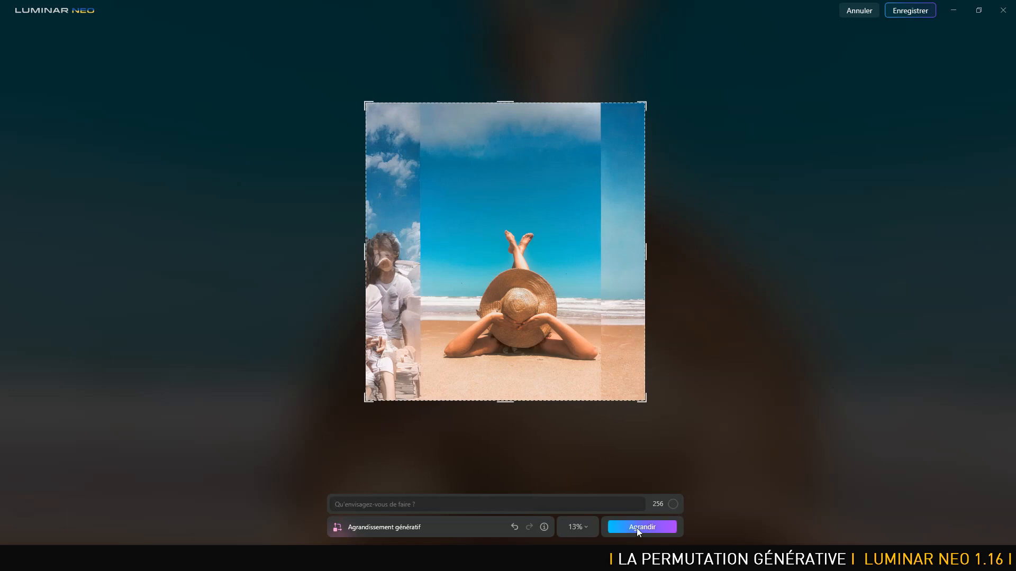
click(910, 10)
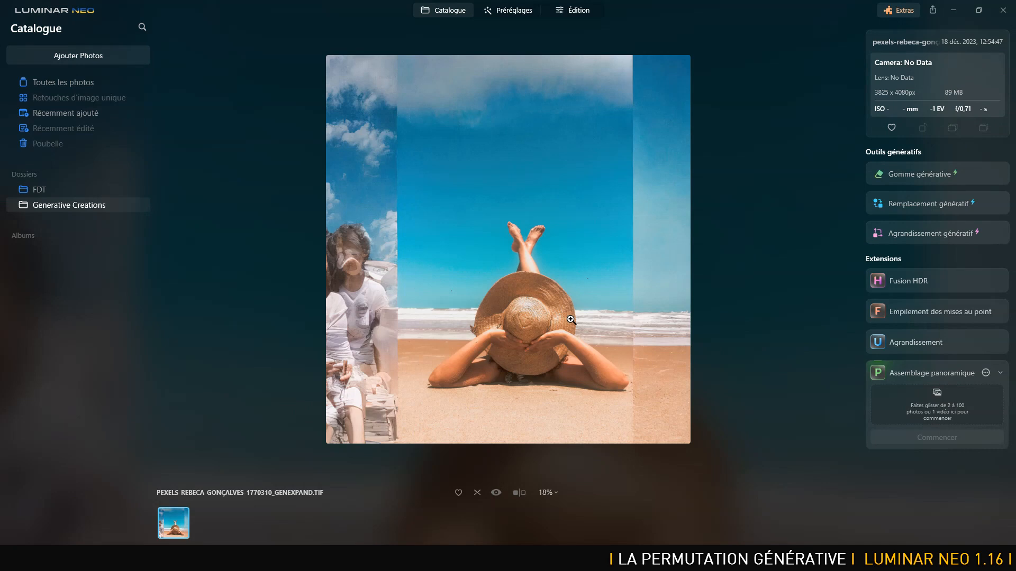
With Remplacement génératif at brush size 73, mask the figures on the left and the right seam, and replace them with an empty prompt.
click(941, 207)
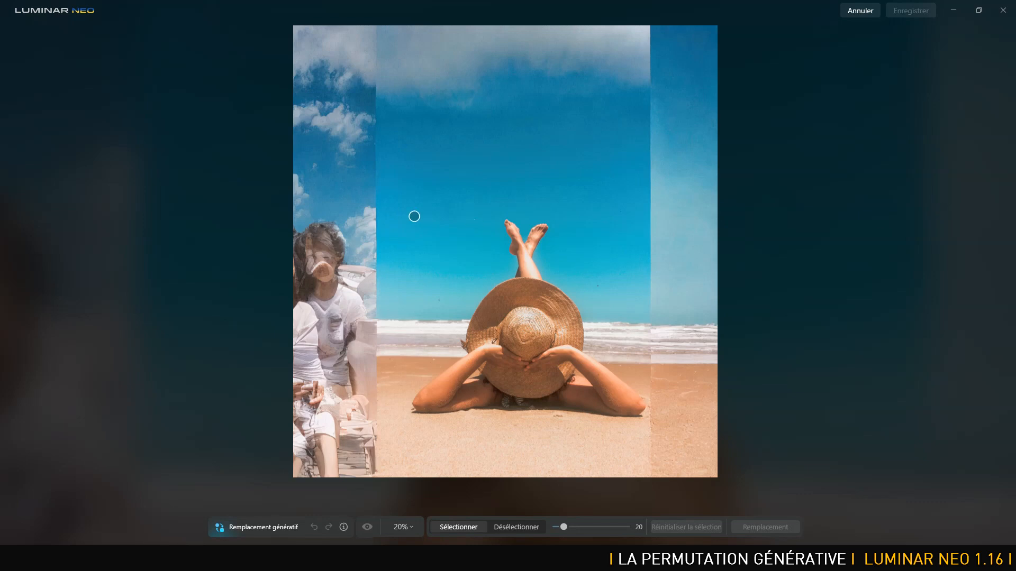
drag(563, 527, 605, 527)
mouse_move(373, 140)
mouse_down()
mouse_move(303, 115)
mouse_move(367, 140)
mouse_move(366, 153)
mouse_move(290, 152)
mouse_move(293, 200)
mouse_move(311, 206)
mouse_move(355, 165)
mouse_move(368, 200)
mouse_move(365, 476)
mouse_move(341, 366)
mouse_move(349, 185)
mouse_move(310, 502)
mouse_move(313, 471)
mouse_move(331, 472)
mouse_move(318, 462)
mouse_move(315, 192)
mouse_move(287, 317)
mouse_move(290, 468)
mouse_move(297, 278)
mouse_up()
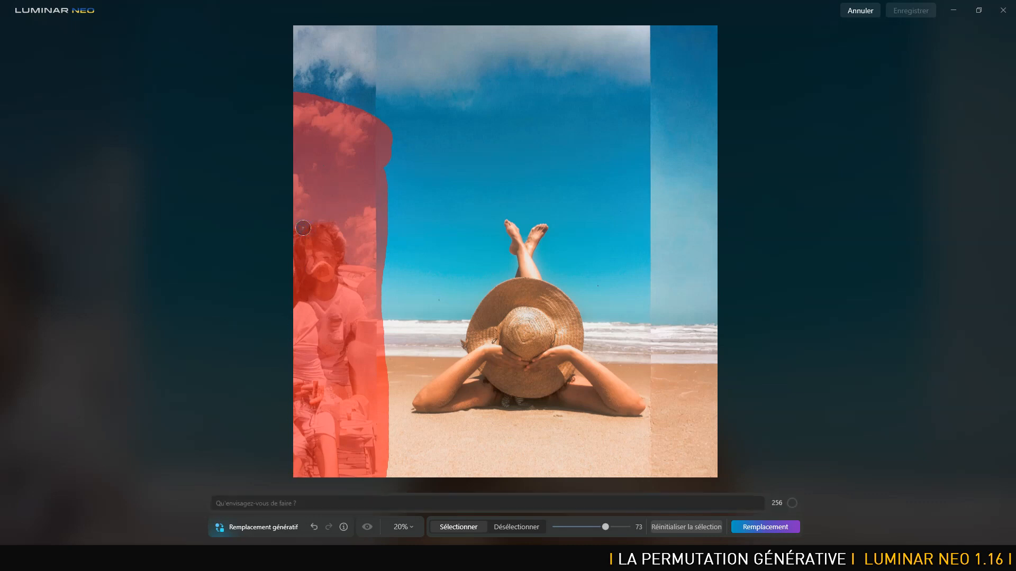
mouse_move(657, 35)
mouse_down()
mouse_move(654, 290)
mouse_move(665, 414)
mouse_move(650, 487)
mouse_up()
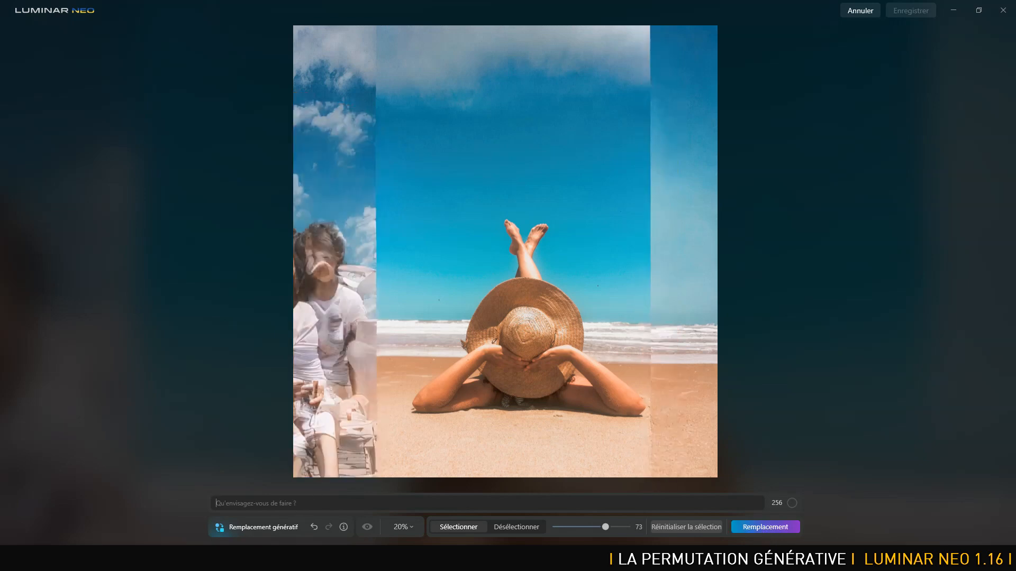
click(768, 528)
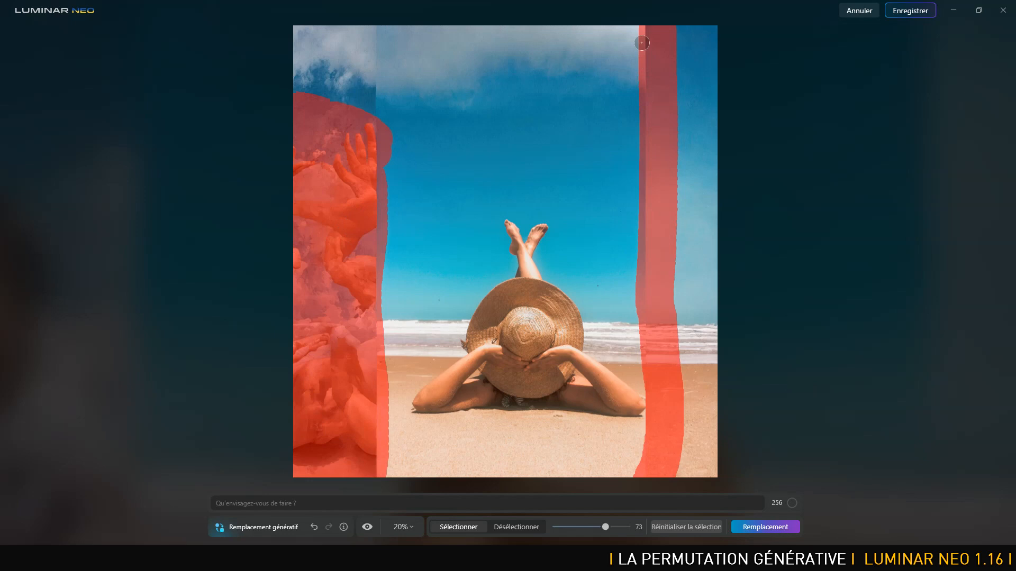
Run the generative replacement again on the masked areas with the prompt "plage et mer".
click(245, 501)
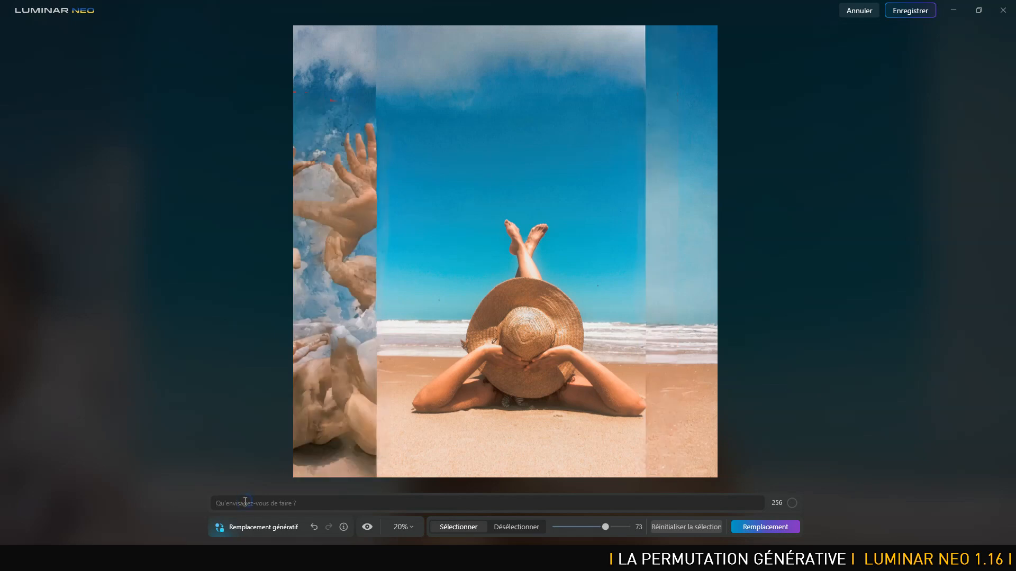
text(plage et mer)
click(777, 525)
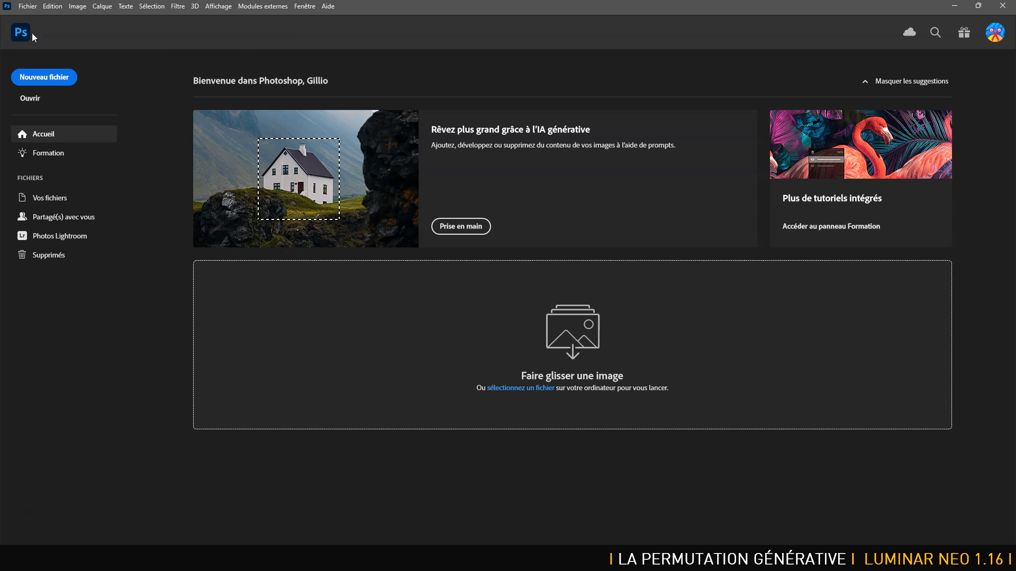
Switch to Photoshop and open the original beach photo of the person in the straw hat.
click(31, 7)
click(39, 31)
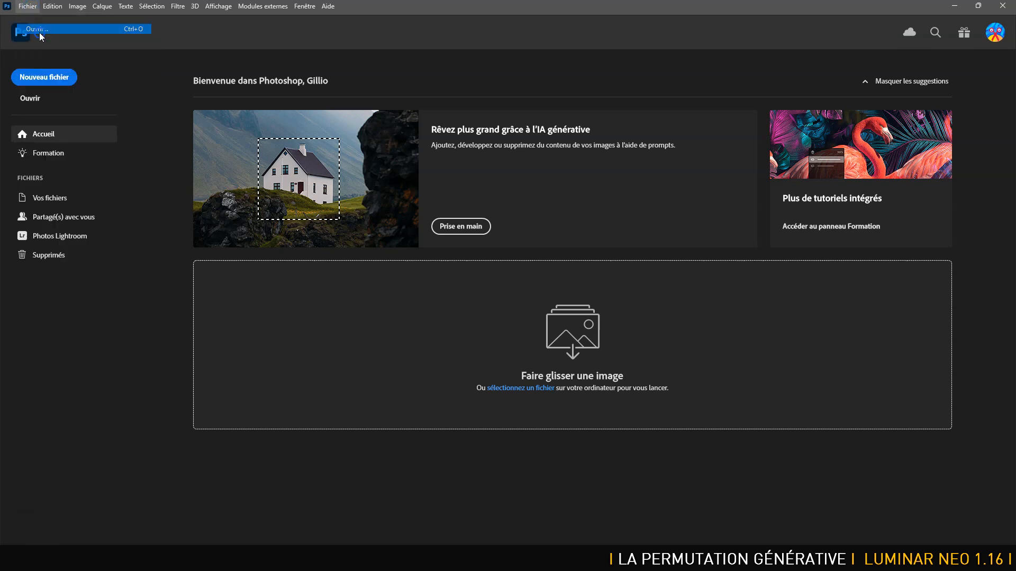
double_click(317, 173)
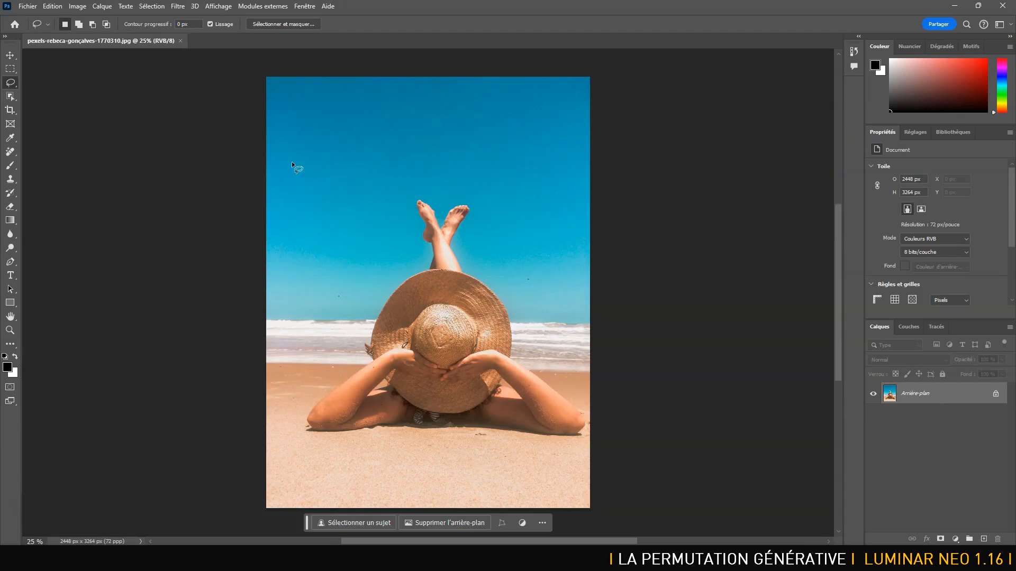
Extend the canvas rightward to about 3328 px wide using Crop with Développement génératif fill, and generate without a prompt.
click(9, 111)
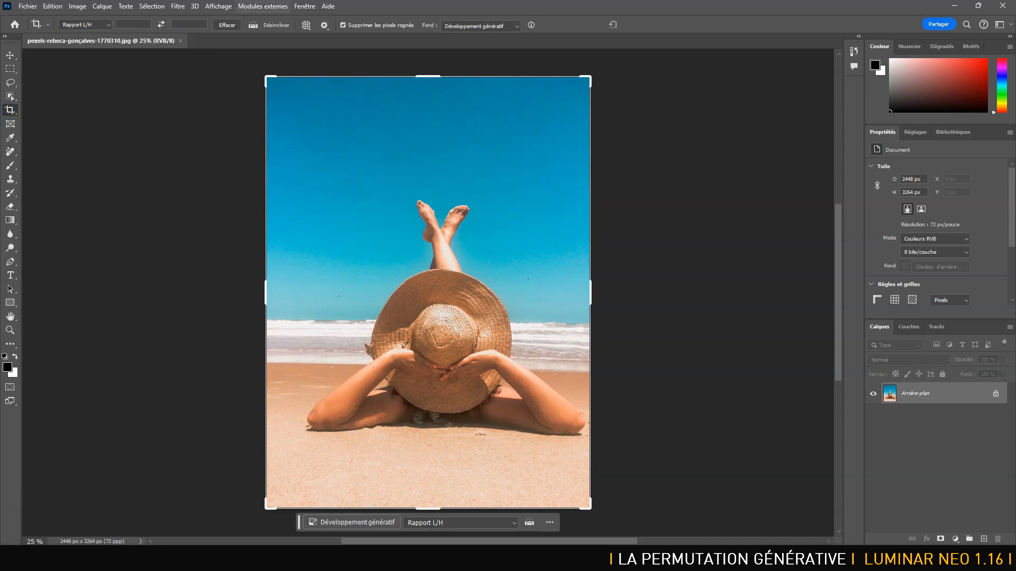
click(492, 26)
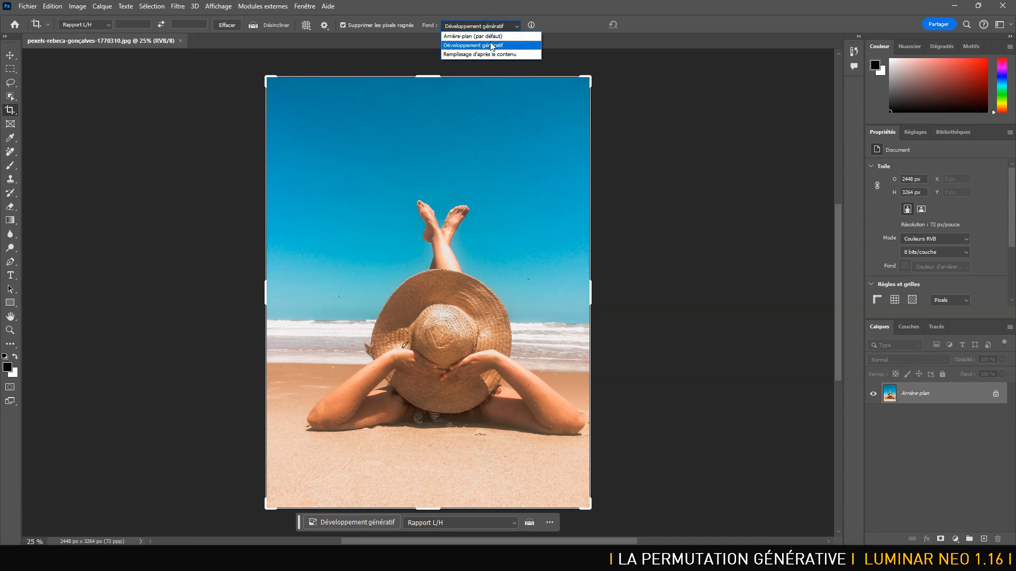
click(491, 47)
drag(590, 294, 650, 296)
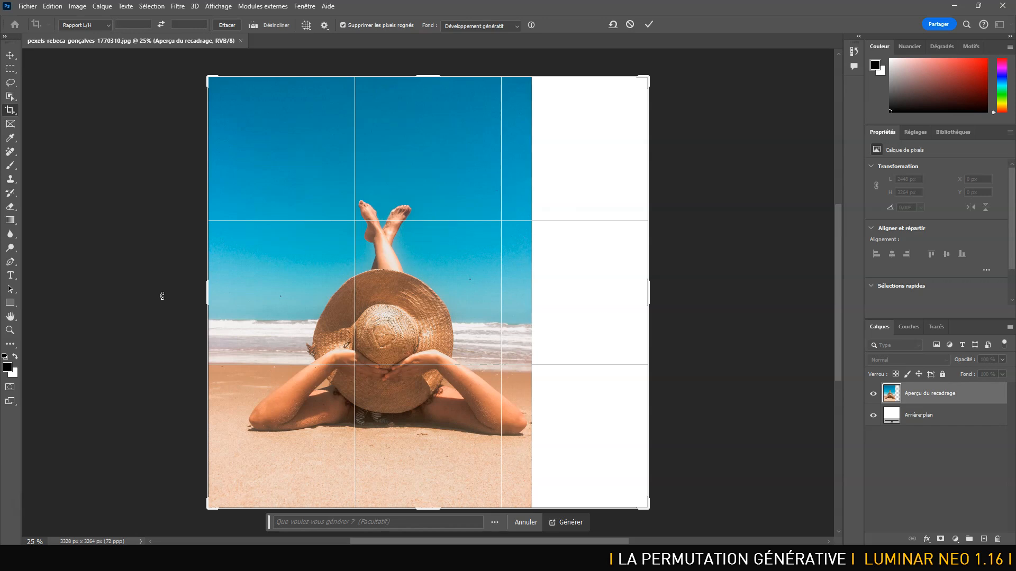
click(570, 523)
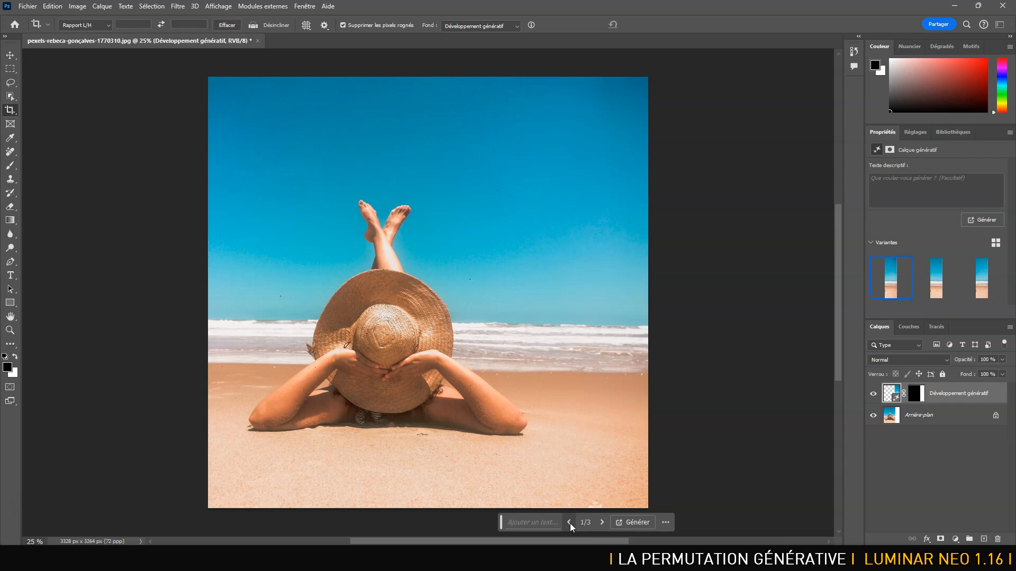
Examine the generated sky, sea and sand on the photo's right side up close, and reactivate the Crop tool.
key(ctrl+plus)
drag(792, 394, 506, 386)
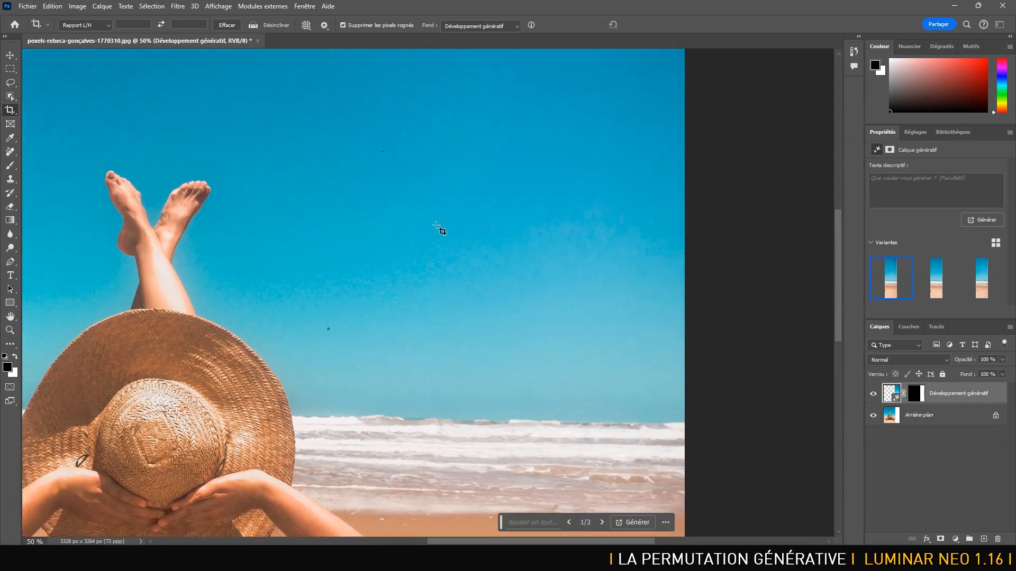
drag(445, 374, 573, 248)
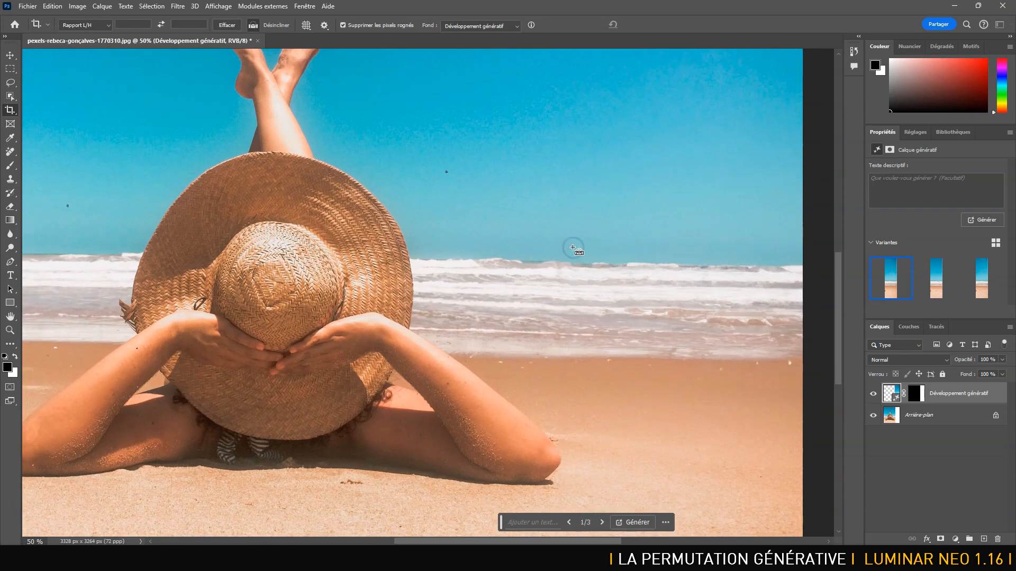
key(ctrl+minus)
drag(459, 272, 496, 312)
click(10, 110)
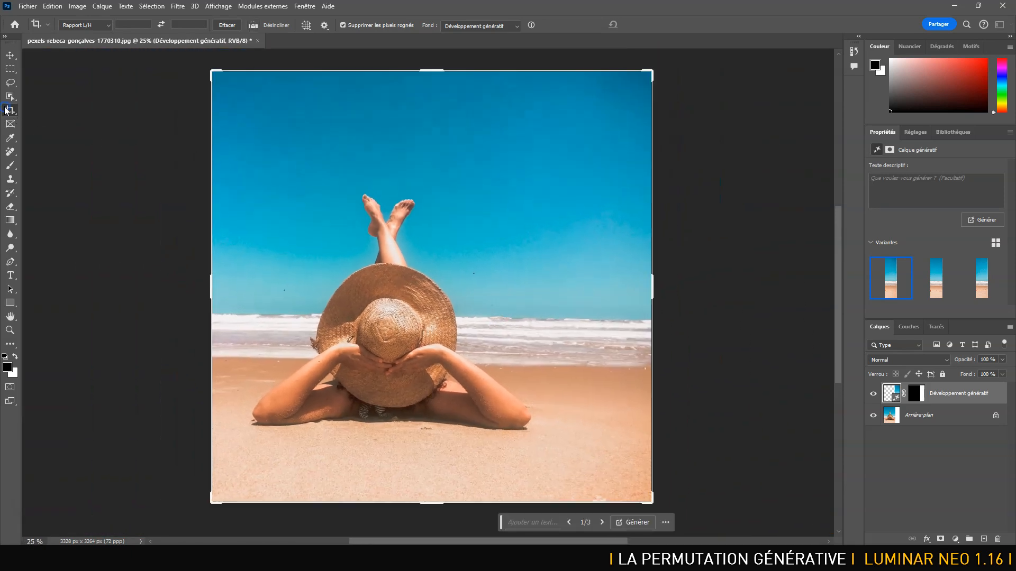
Extend the beach photo's canvas leftward to about 4064 px wide with Développement génératif fill, and generate without a prompt.
drag(210, 281, 163, 282)
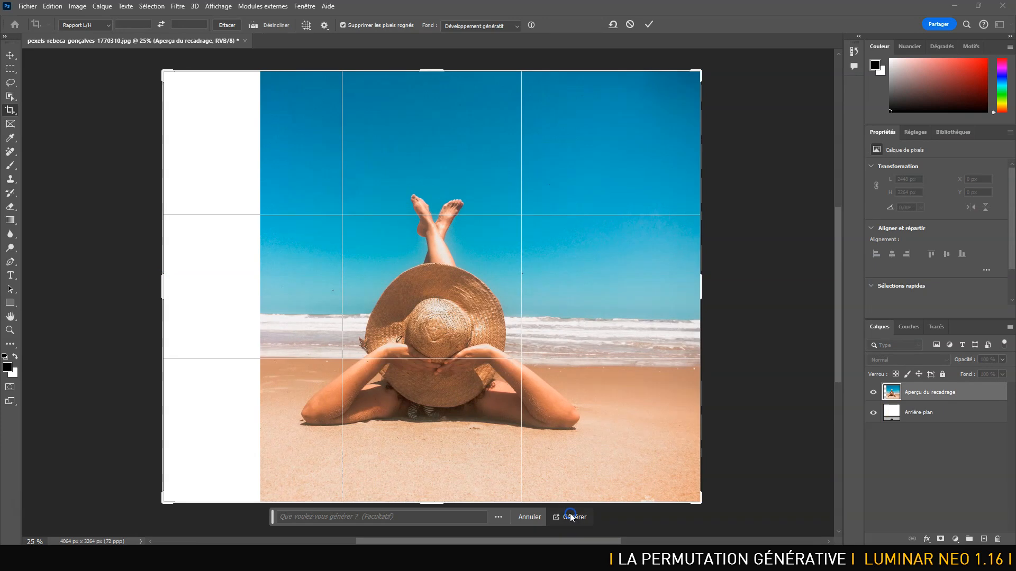
click(570, 515)
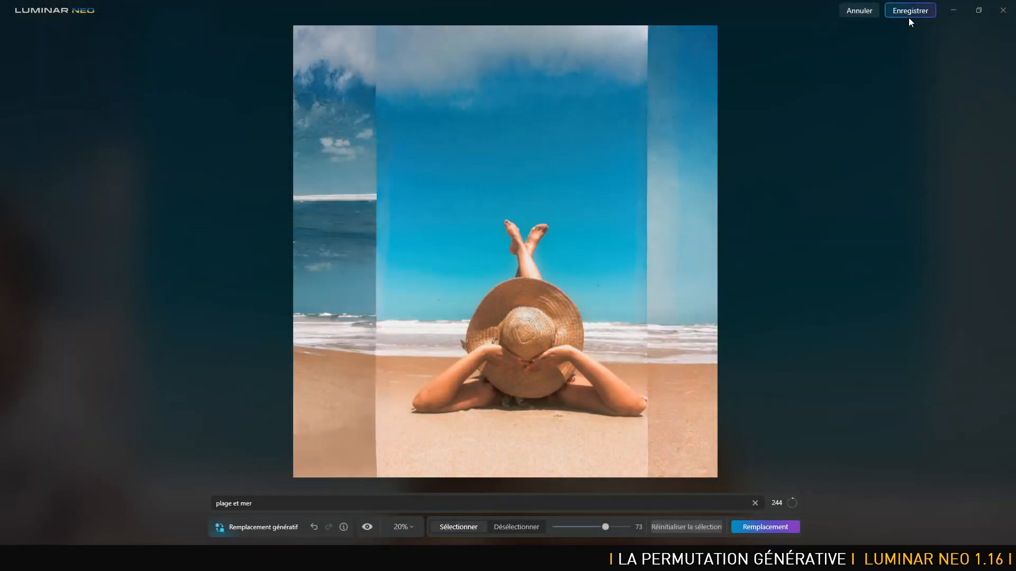
Switch to Luminar Neo, save the beach replacement, and open the night photo of the lone tree from the FDT folder.
click(910, 11)
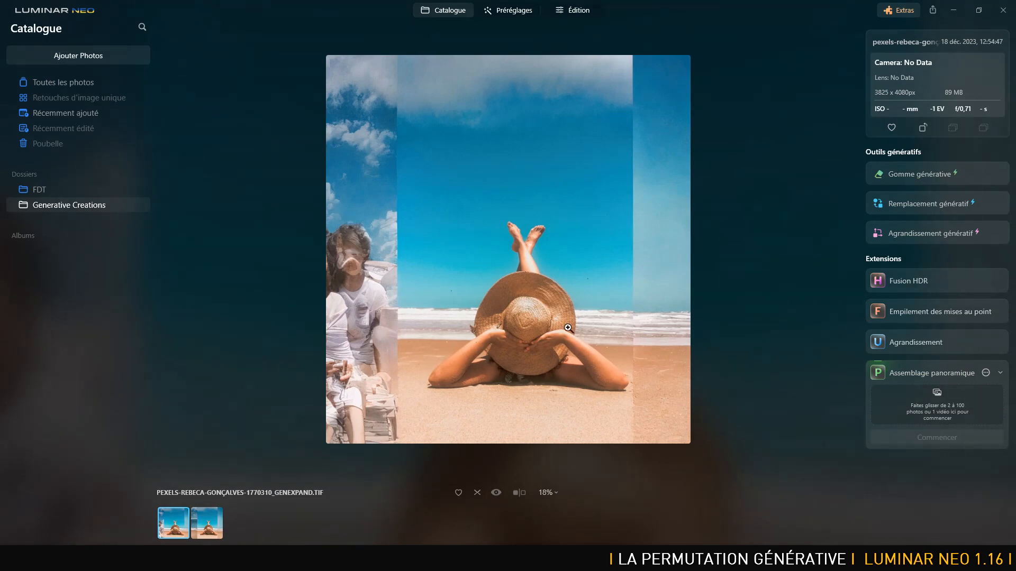
click(448, 8)
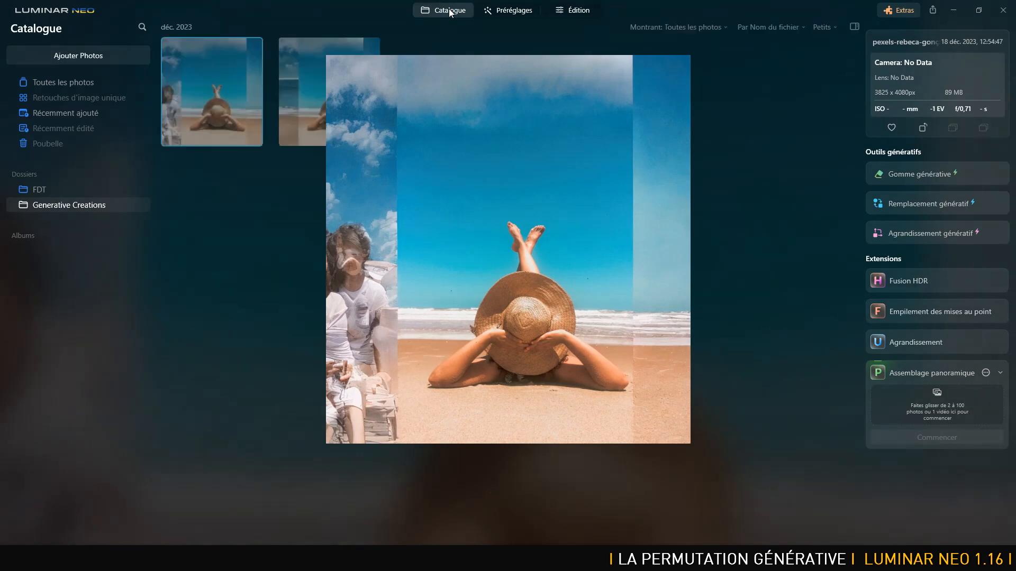
click(46, 188)
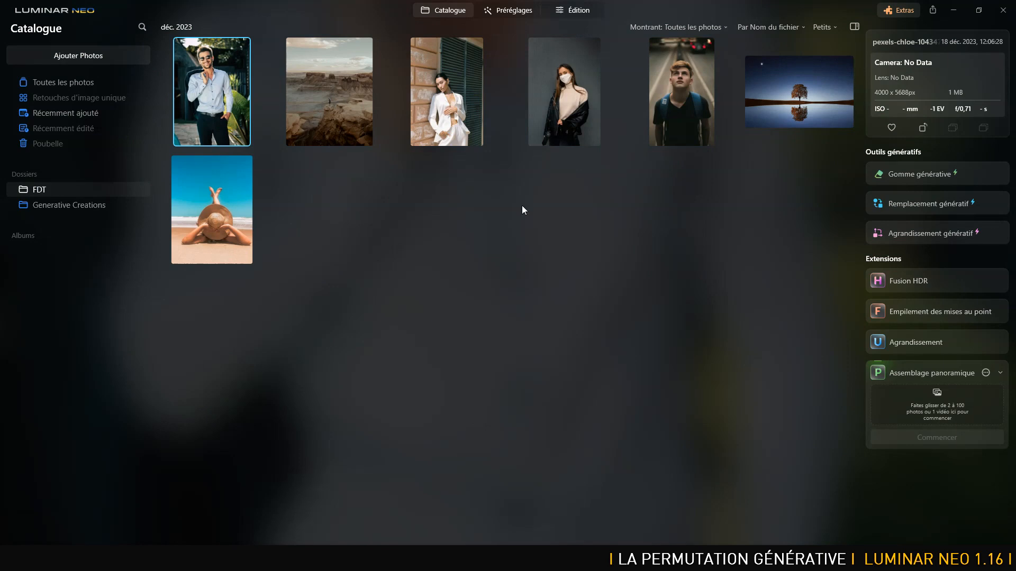
click(786, 96)
double_click(786, 96)
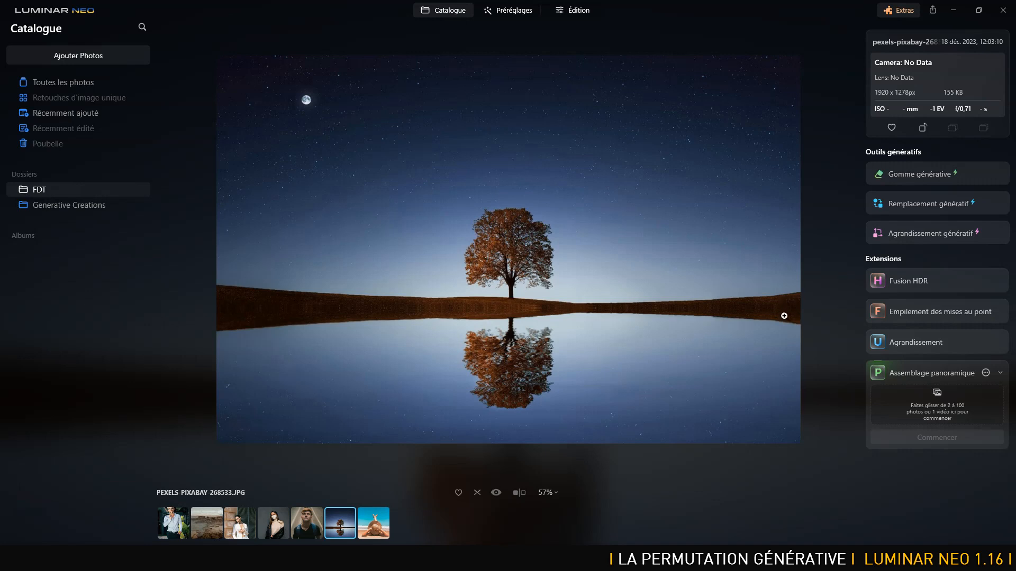
Examine the tree photo at 100% zoom, and open it in Agrandissement génératif.
click(738, 290)
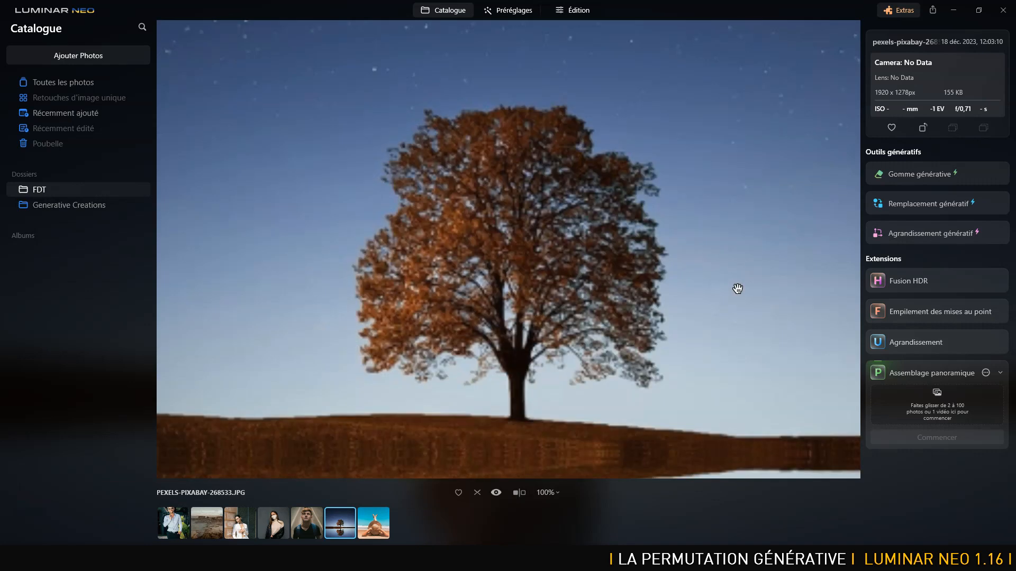
drag(770, 304, 136, 136)
drag(545, 259, 254, 311)
click(640, 306)
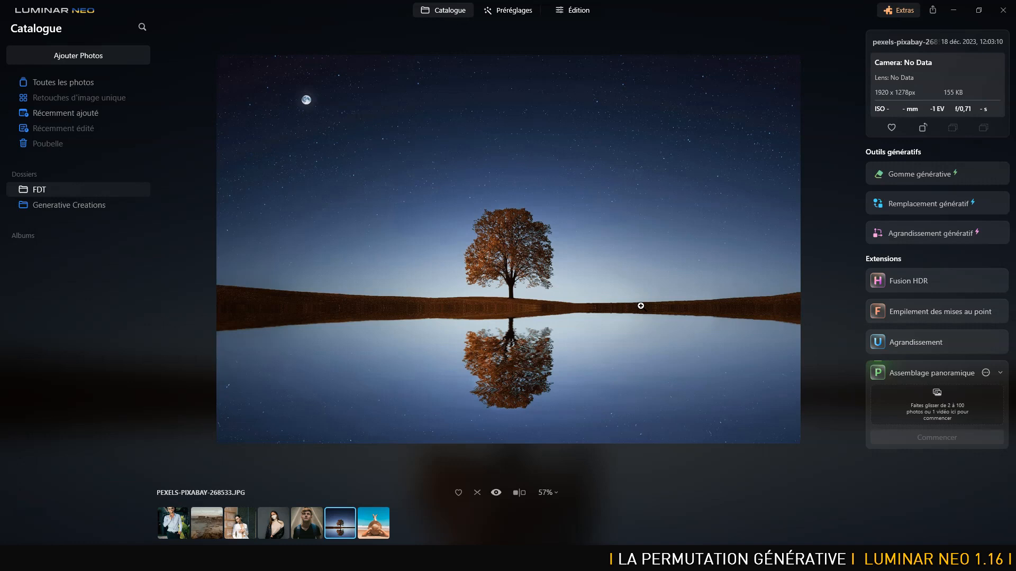
click(933, 236)
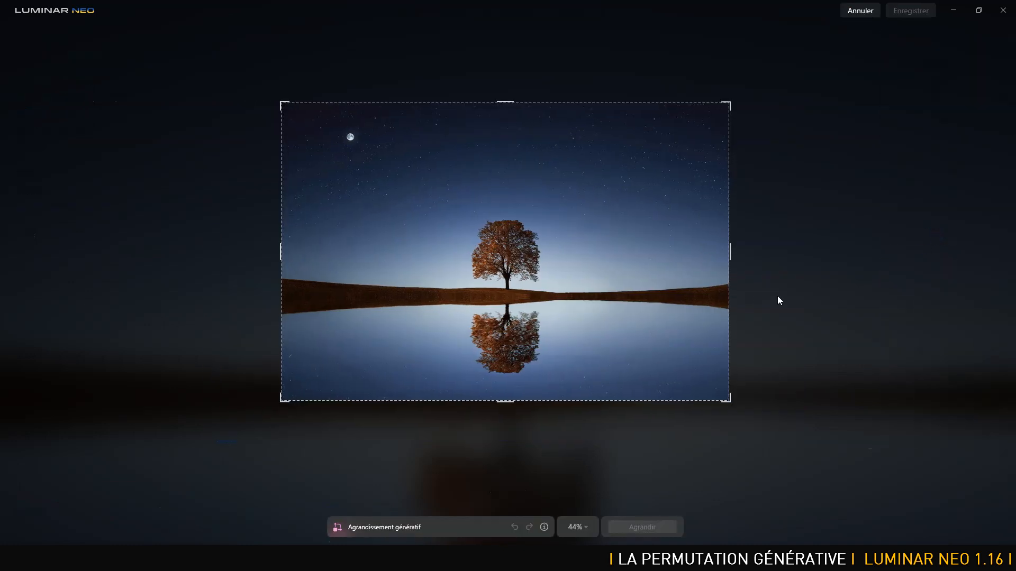
Try extending the tree photo rightward by about a tenth of its width without a prompt, and undo the generated expansion.
drag(734, 251, 788, 260)
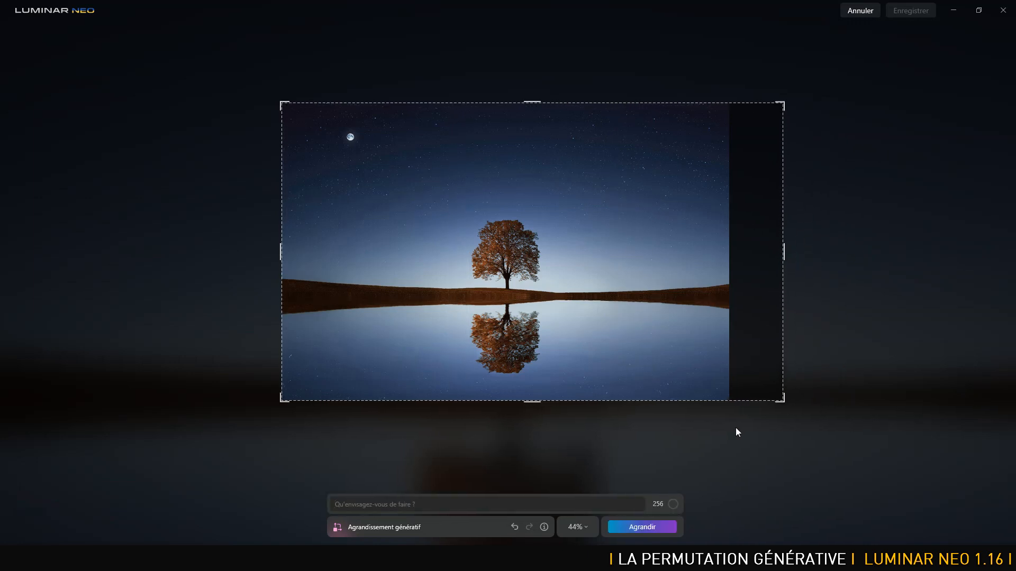
mouse_move(784, 253)
mouse_down()
mouse_move(948, 263)
mouse_move(778, 265)
mouse_up()
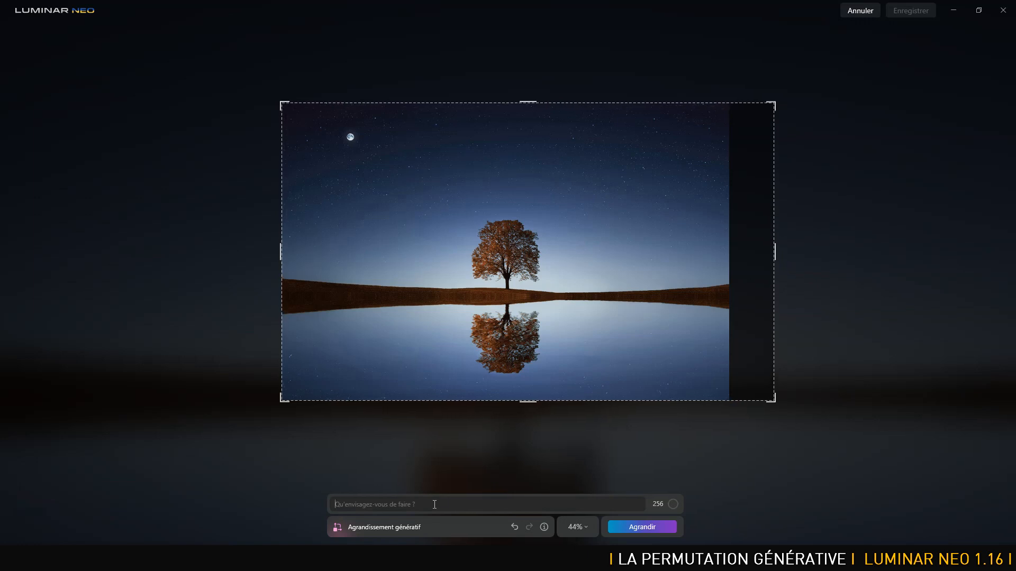
click(637, 523)
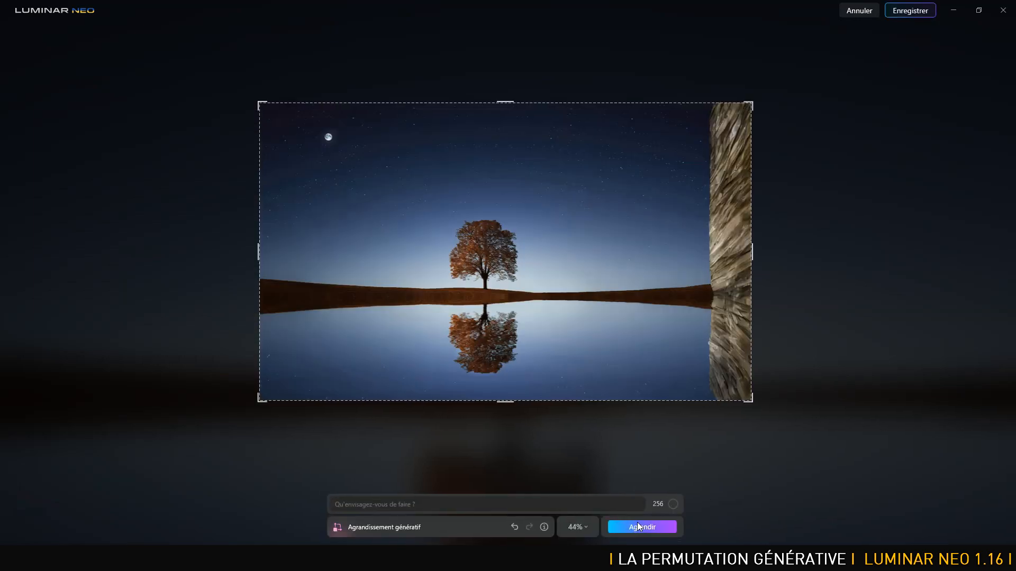
click(515, 531)
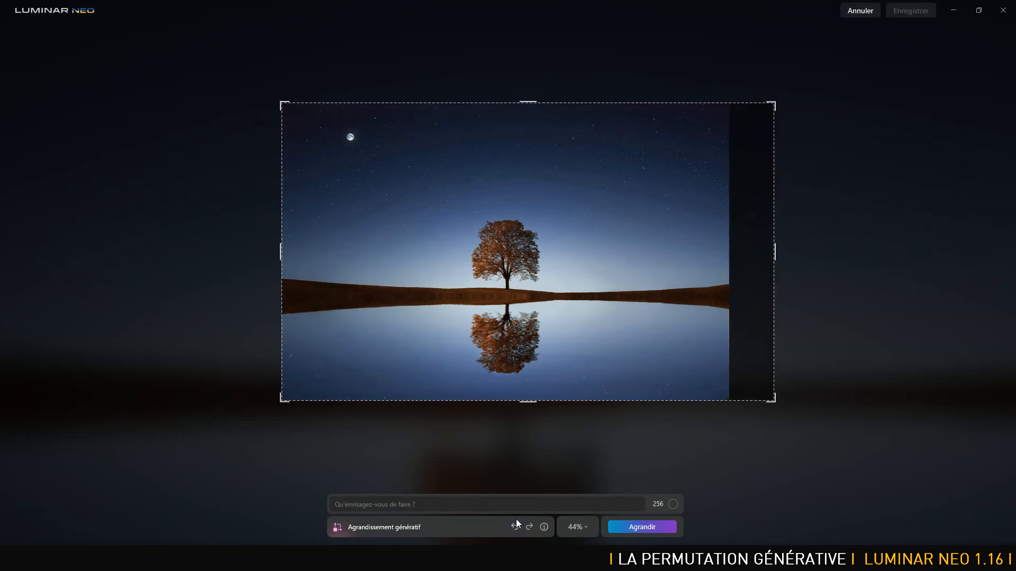
Try the rightward expansion with the prompt "ciel étoilé et lac", and undo both the generation and the frame extension.
click(430, 507)
text(ci)
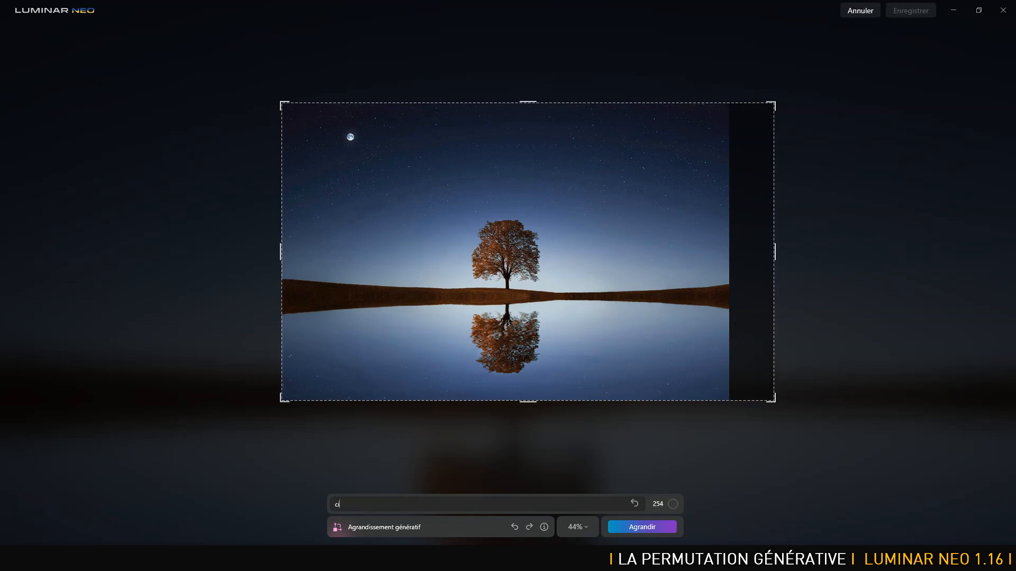
text(el étoilé et lac)
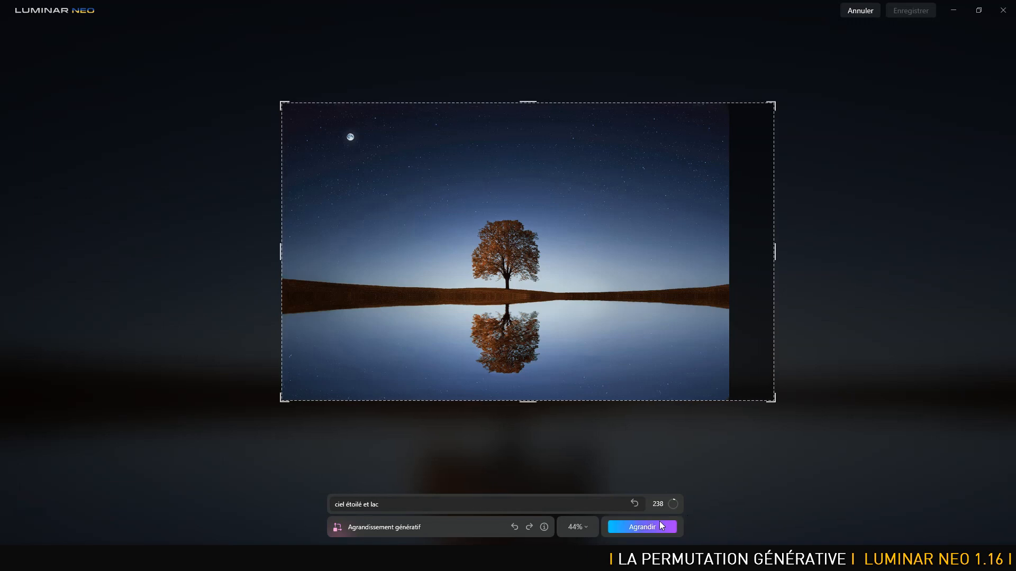
click(640, 527)
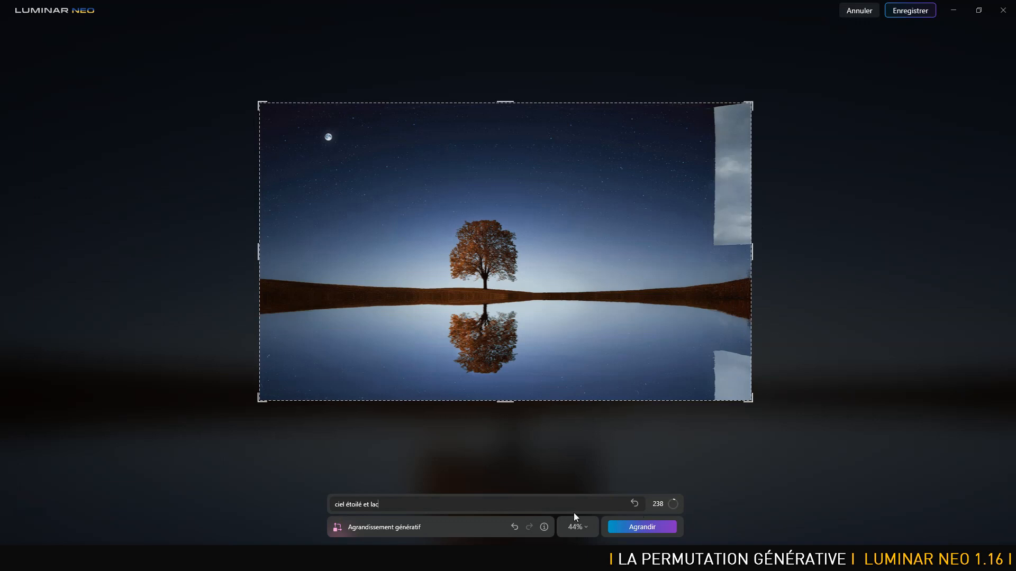
click(515, 526)
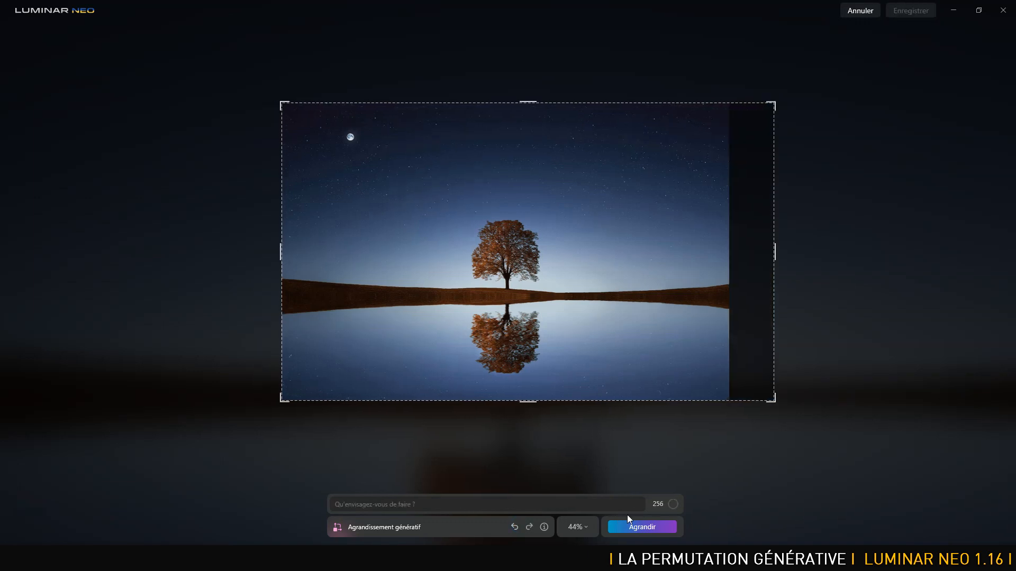
click(513, 527)
Extend the frame rightward by about one sixth of the photo's width and generate the expansion with the prompt "ciel et lac".
drag(730, 252, 800, 266)
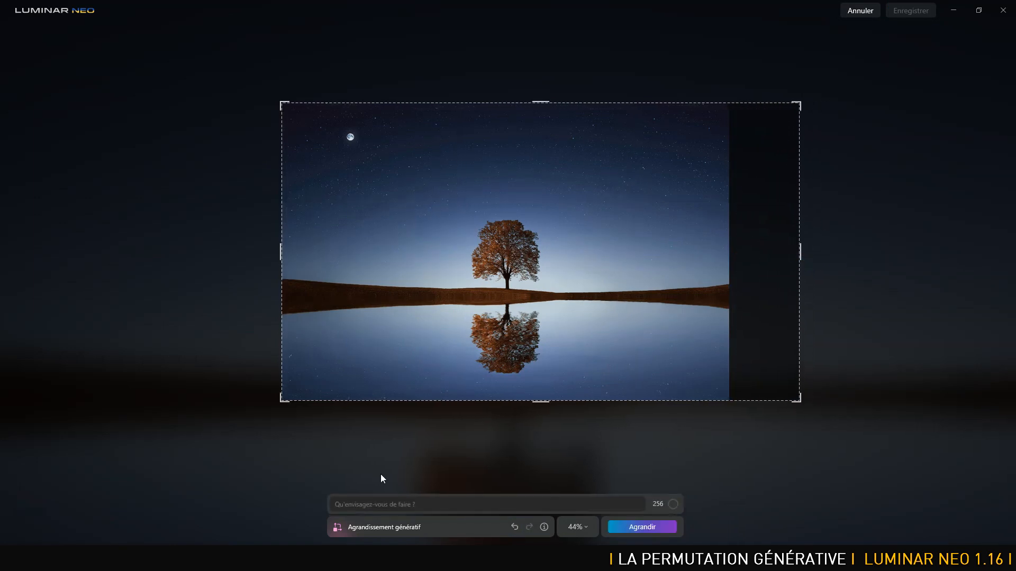
click(381, 504)
text(ciel et lac)
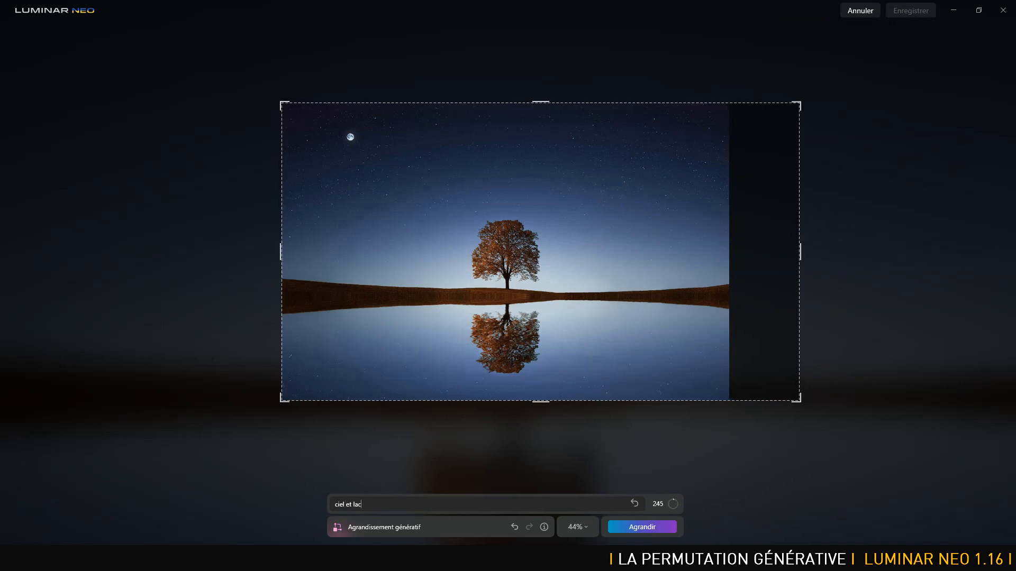
key(Return)
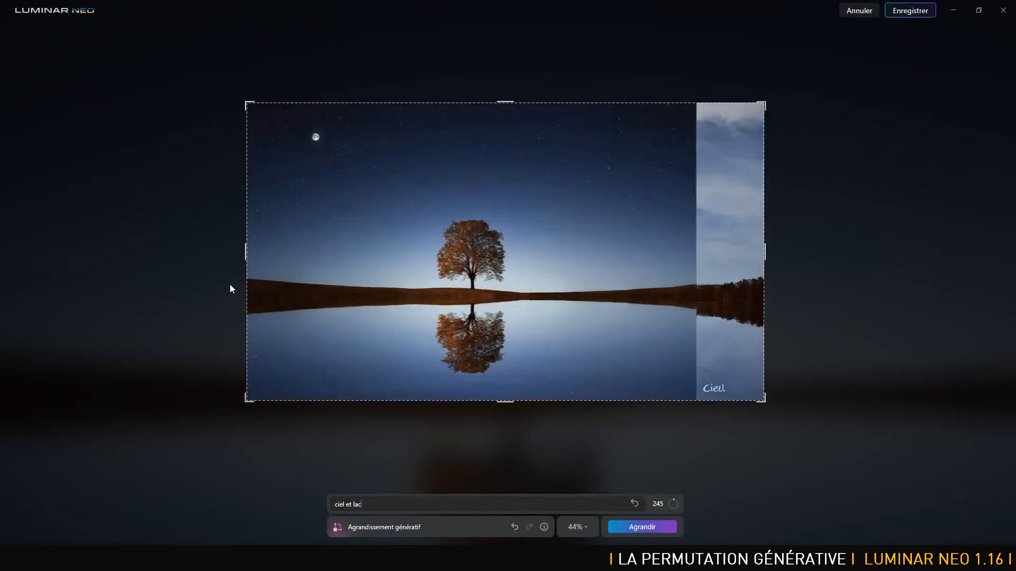
Extend the frame leftward to about 2500 px total width, generate it with the prompt "ciel et lac", and save the expanded image.
drag(246, 251, 182, 254)
click(646, 526)
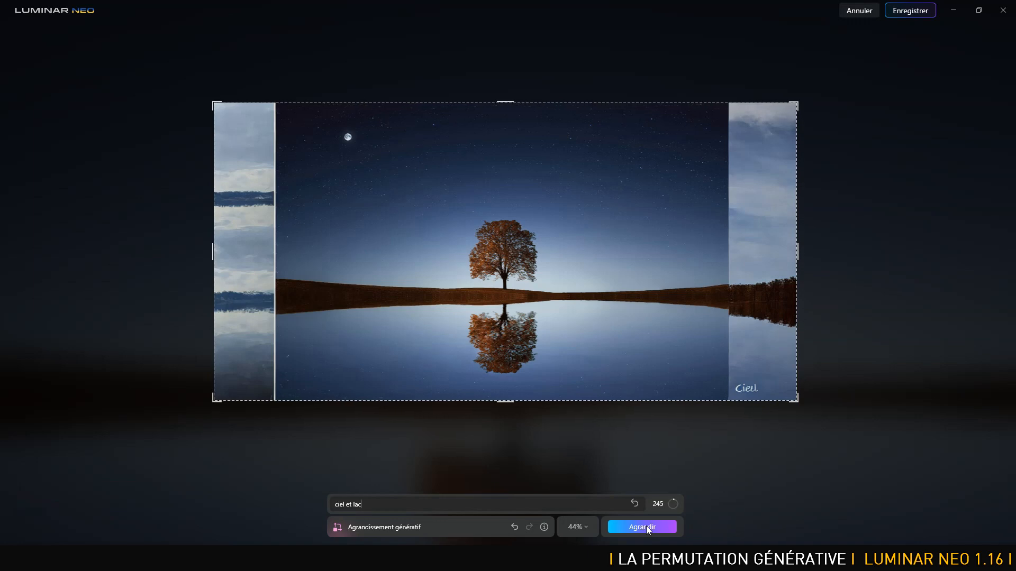
click(906, 10)
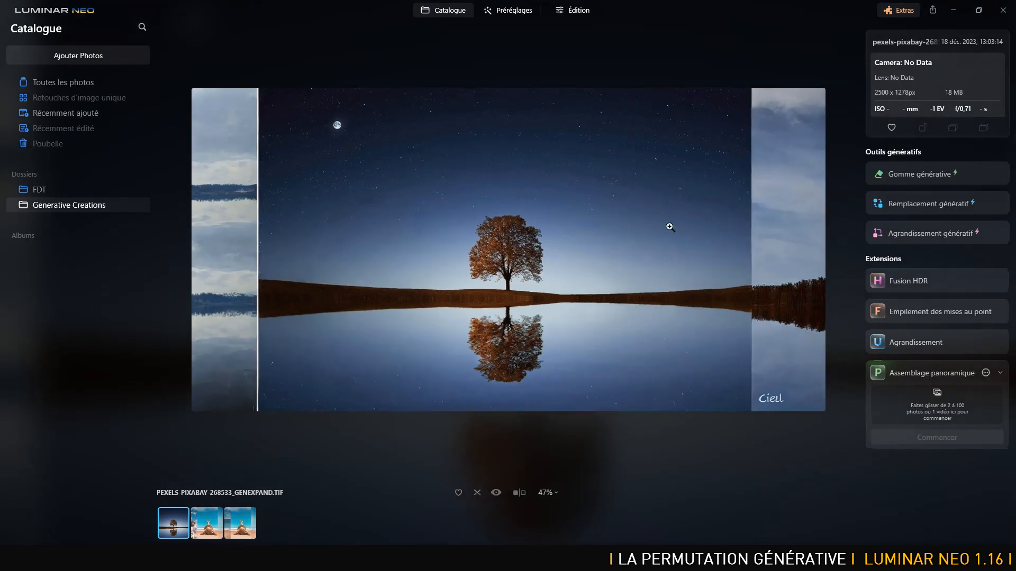
In Remplacement génératif, mask the seam of the right extension and the whole left extension of the tree photo.
click(922, 205)
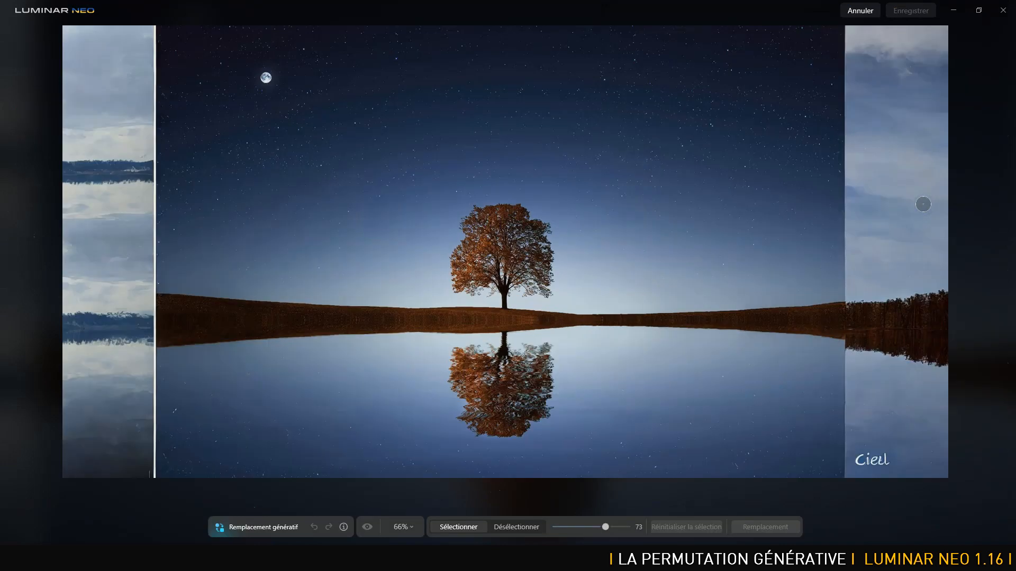
mouse_move(838, 34)
mouse_down()
mouse_move(849, 486)
mouse_move(854, 419)
mouse_move(882, 488)
mouse_move(857, 319)
mouse_move(859, 21)
mouse_up()
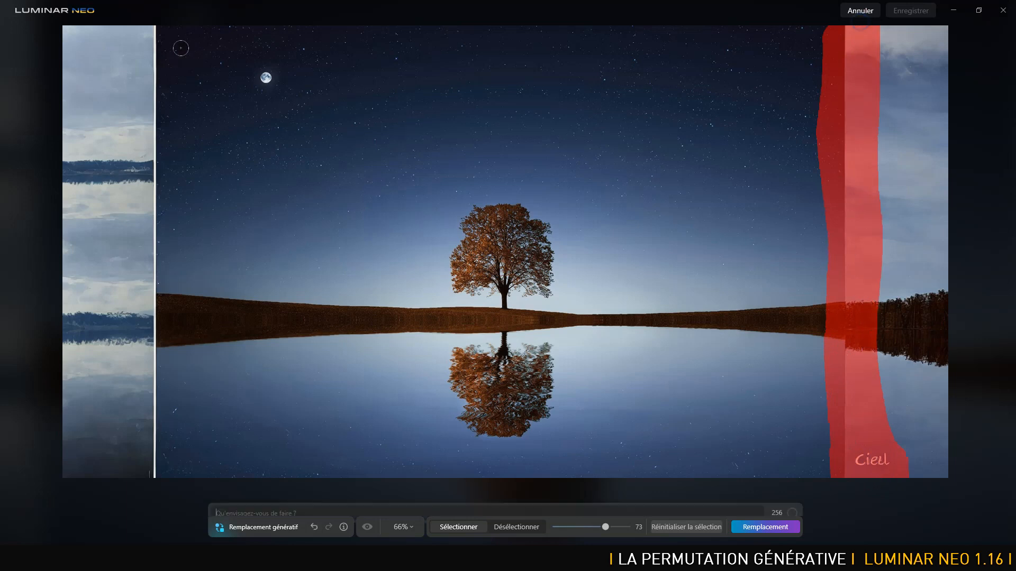
click(162, 34)
mouse_move(166, 58)
mouse_down()
mouse_move(159, 280)
mouse_move(132, 503)
mouse_move(132, 170)
mouse_move(101, 463)
mouse_move(98, 21)
mouse_move(65, 429)
mouse_move(87, 173)
mouse_move(72, 42)
mouse_move(62, 349)
mouse_up()
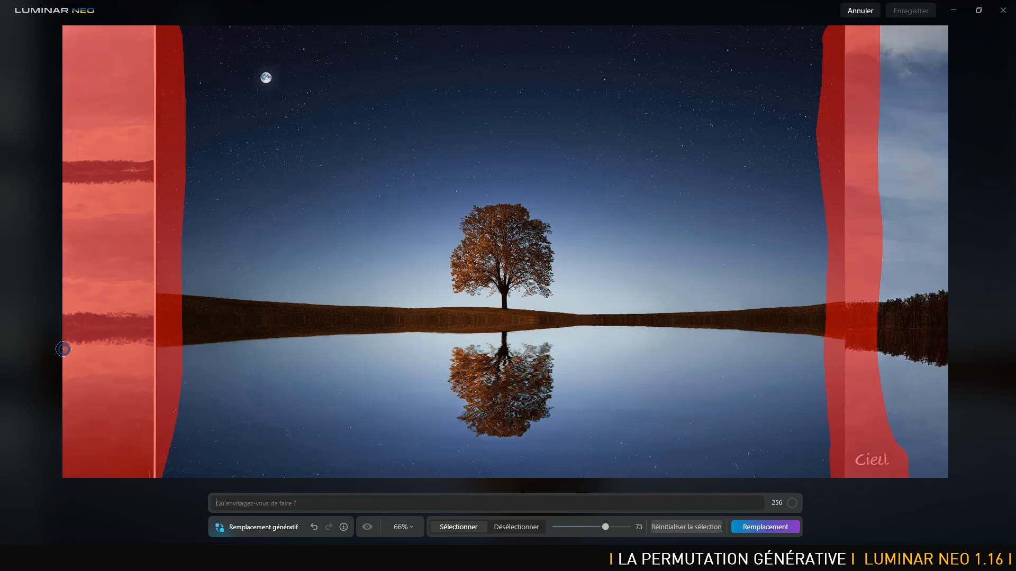
Replace the masked areas with the prompt "ciel étoilé et lac", reset the selection, and save the image.
text(ciel étoilé et lac)
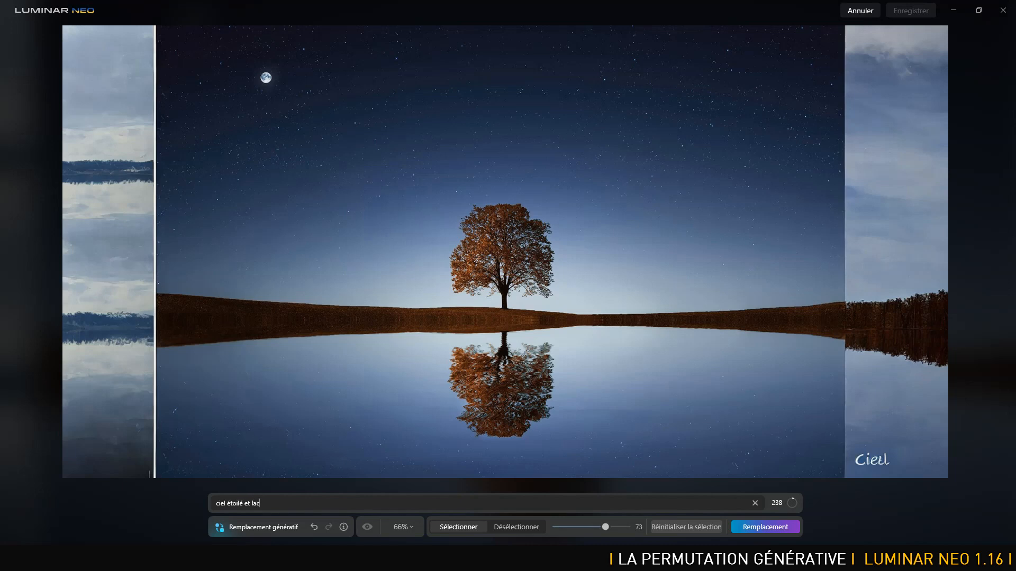
click(765, 527)
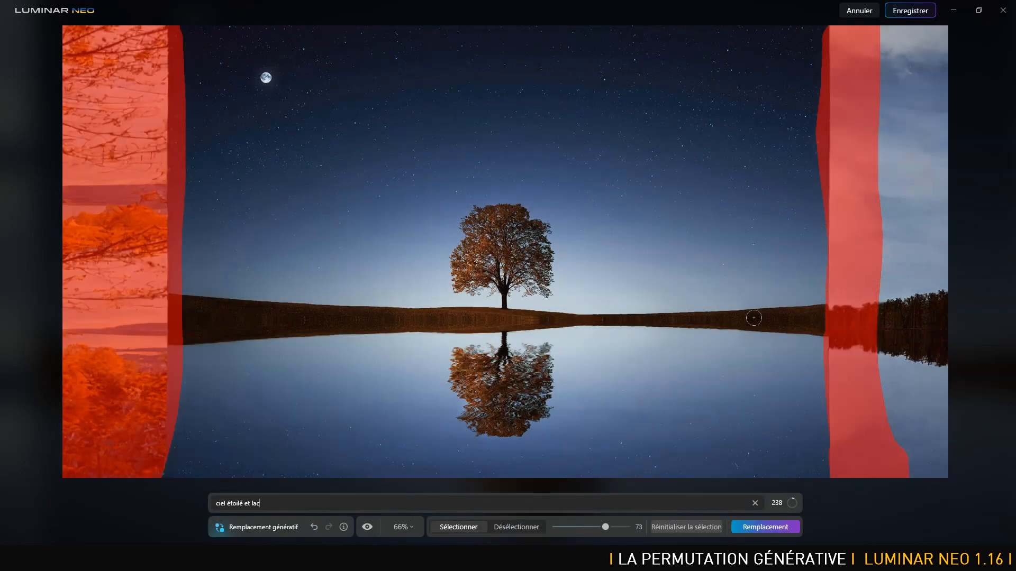
click(675, 528)
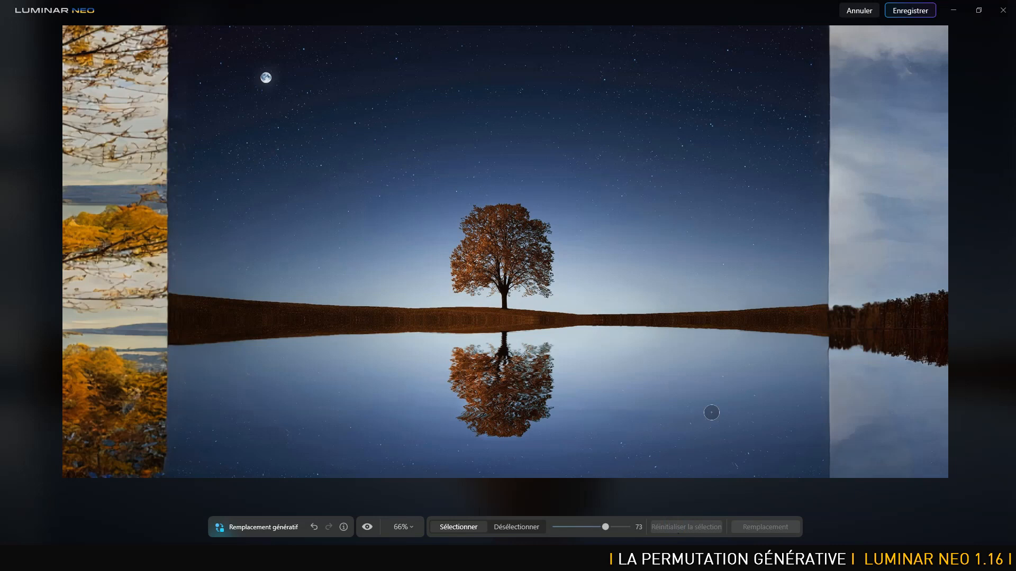
click(911, 11)
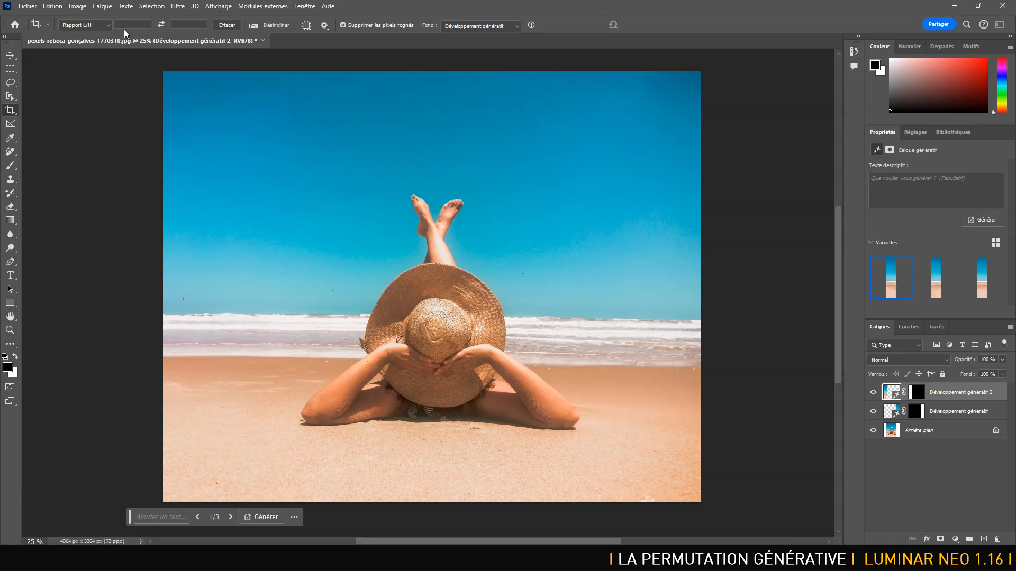
Switch to Photoshop and open the original tree photo pexels-pixabay-268533.jpg.
click(28, 6)
click(47, 29)
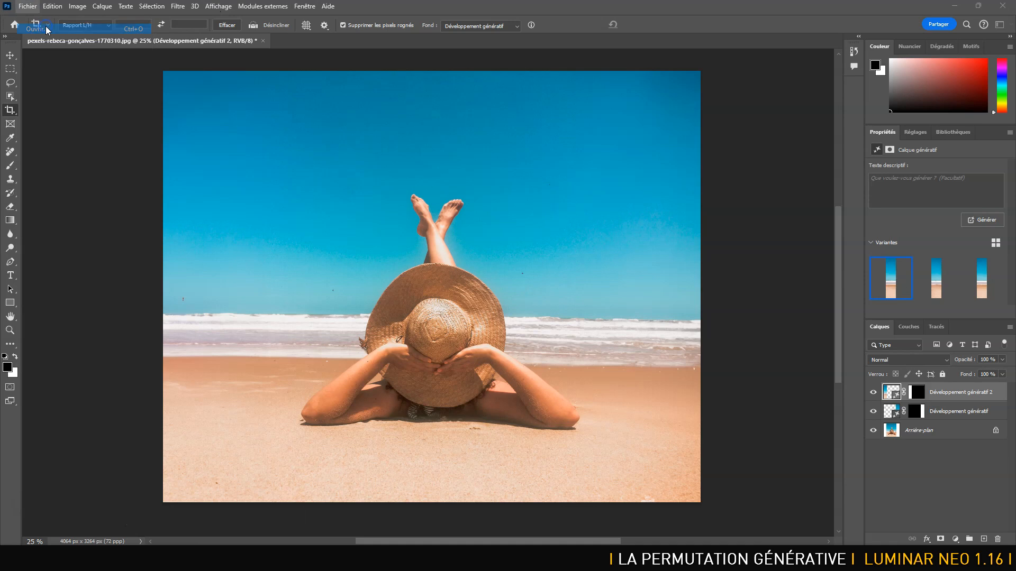
double_click(258, 181)
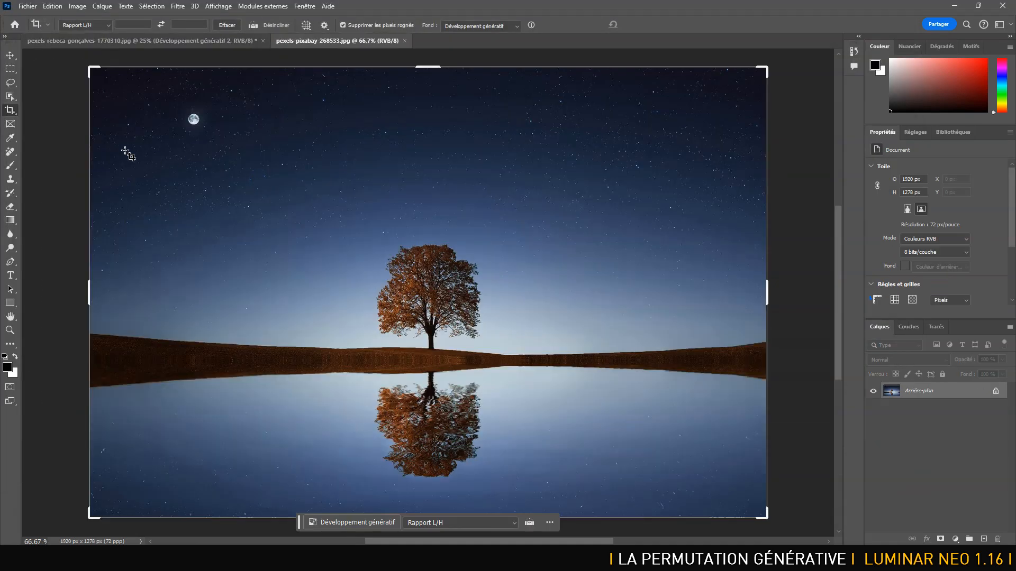
Extend the tree photo's canvas on both sides to about 2892 px wide with Développement génératif fill, and generate without a prompt.
key(ctrl+minus)
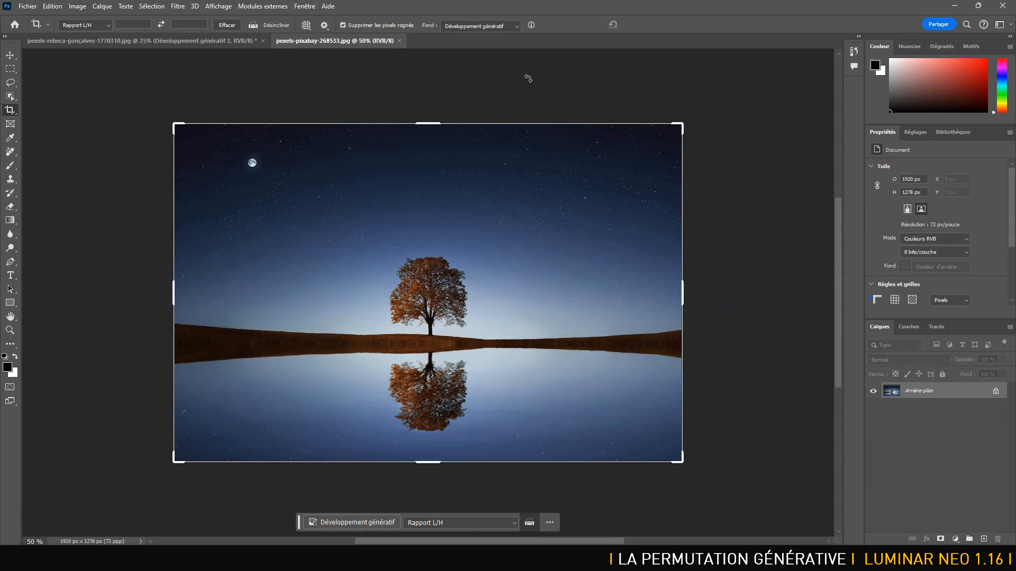
drag(682, 291, 746, 290)
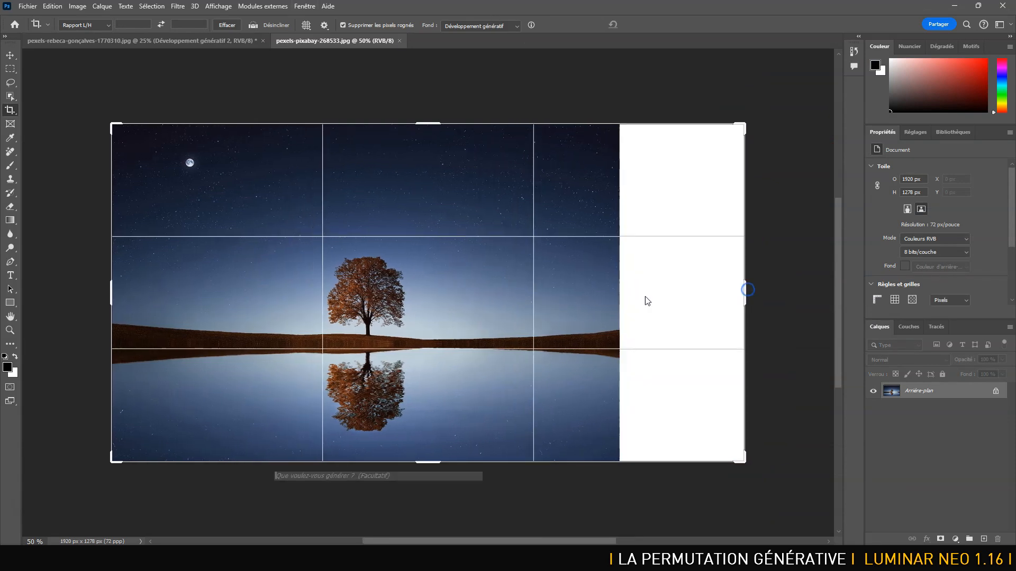
drag(111, 297, 45, 294)
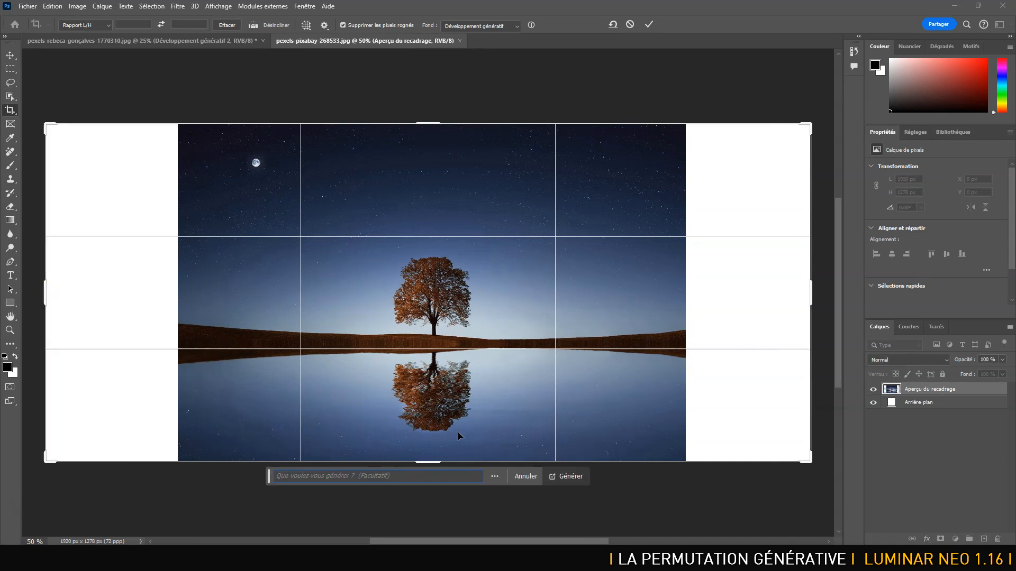
click(569, 476)
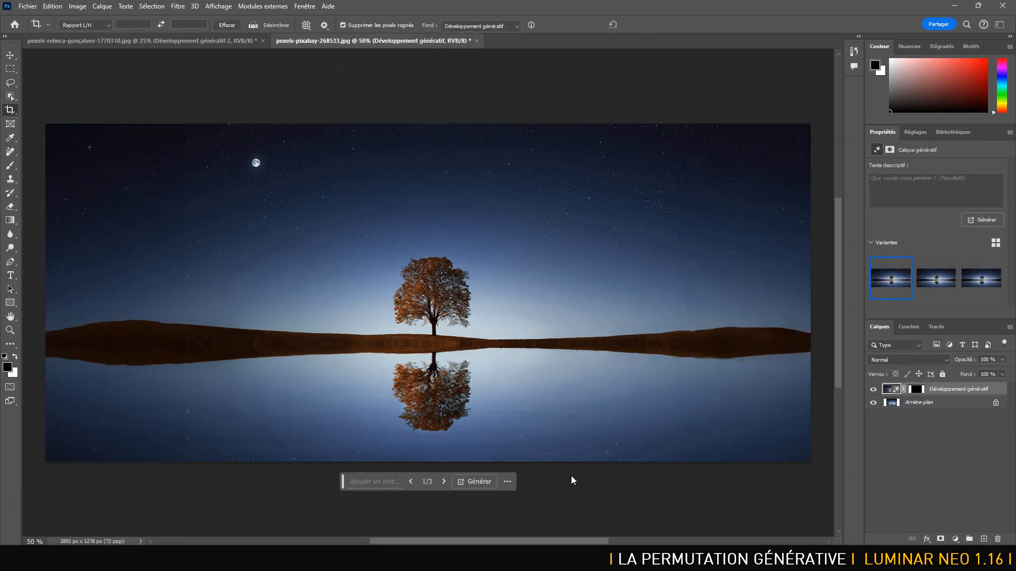
Examine the generated variants of the two-sided extension up close, including the third one, checking the horizon and sky transitions.
key(ctrl+plus)
key(ctrl+plus)
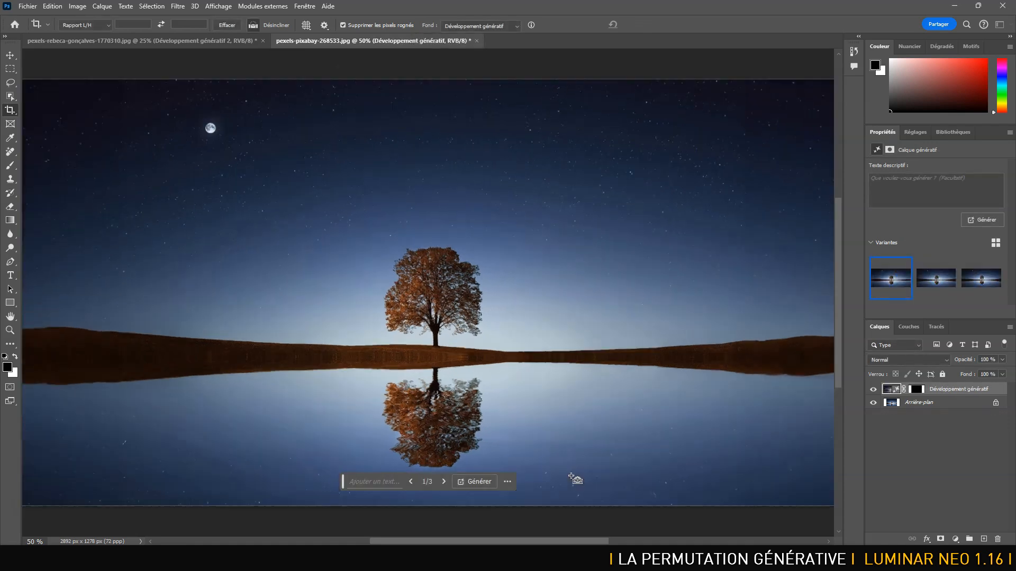
drag(822, 286, 564, 312)
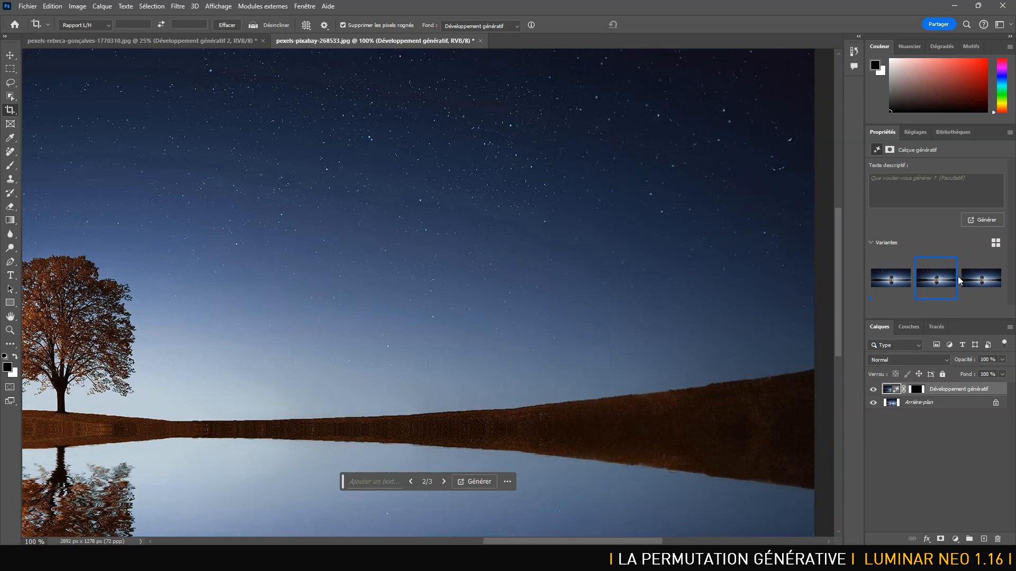
click(982, 281)
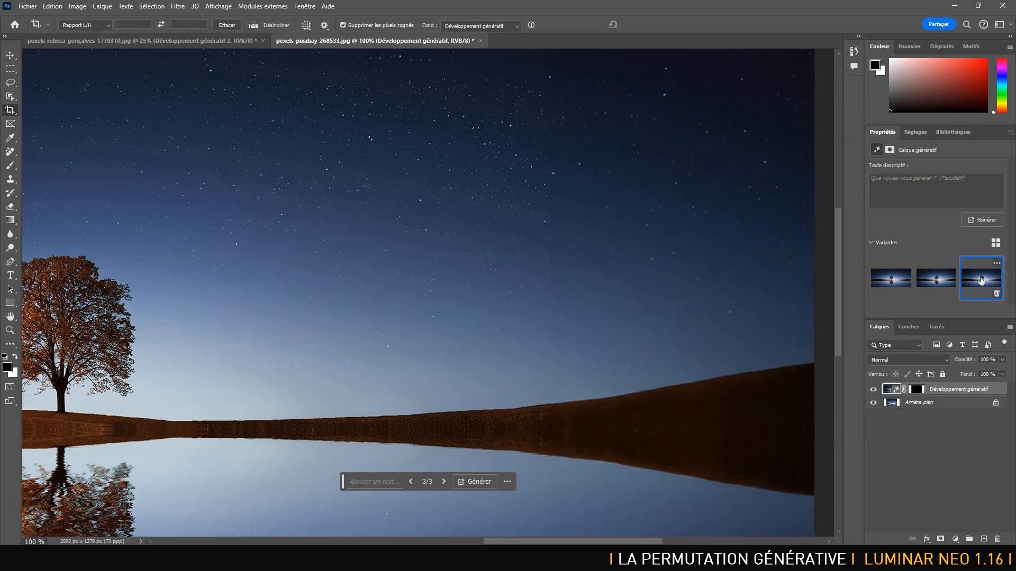
key(ctrl+minus)
key(ctrl+minus)
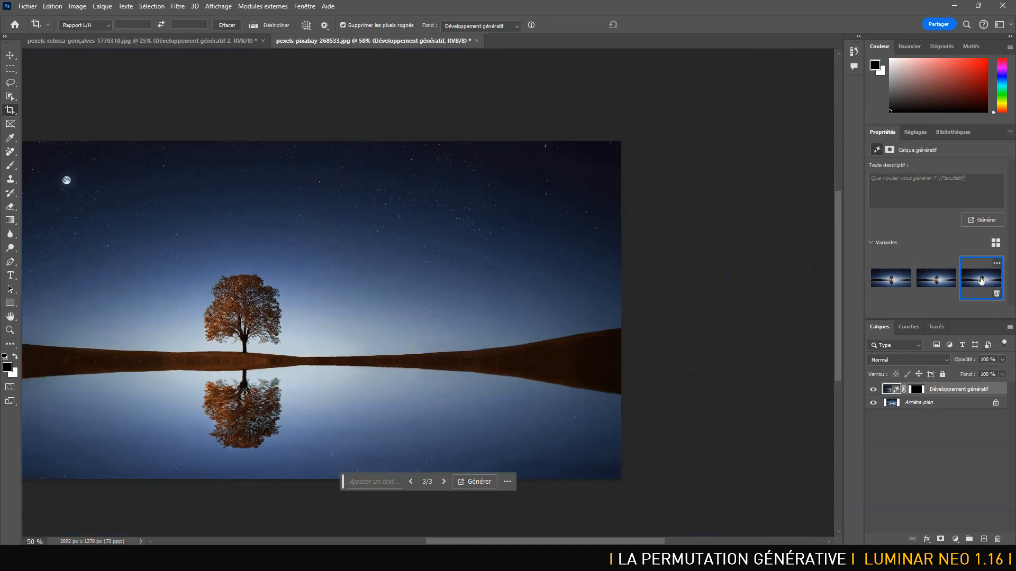
drag(338, 248, 522, 230)
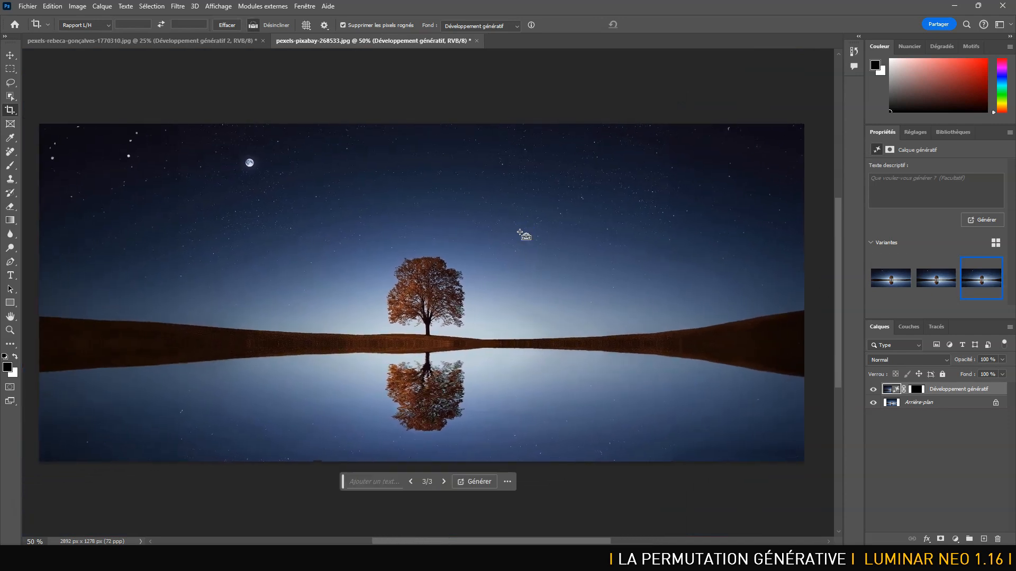
Undo the two-sided expansion, extend only the tree photo's right side to about 2256 px total width, and generate without a prompt.
key(ctrl+z)
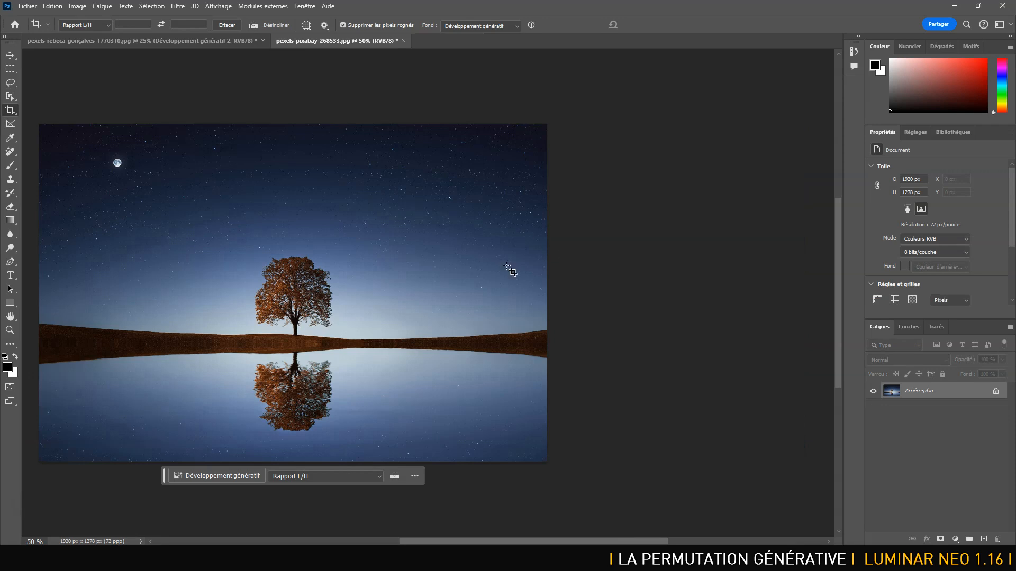
click(10, 109)
drag(549, 290, 592, 290)
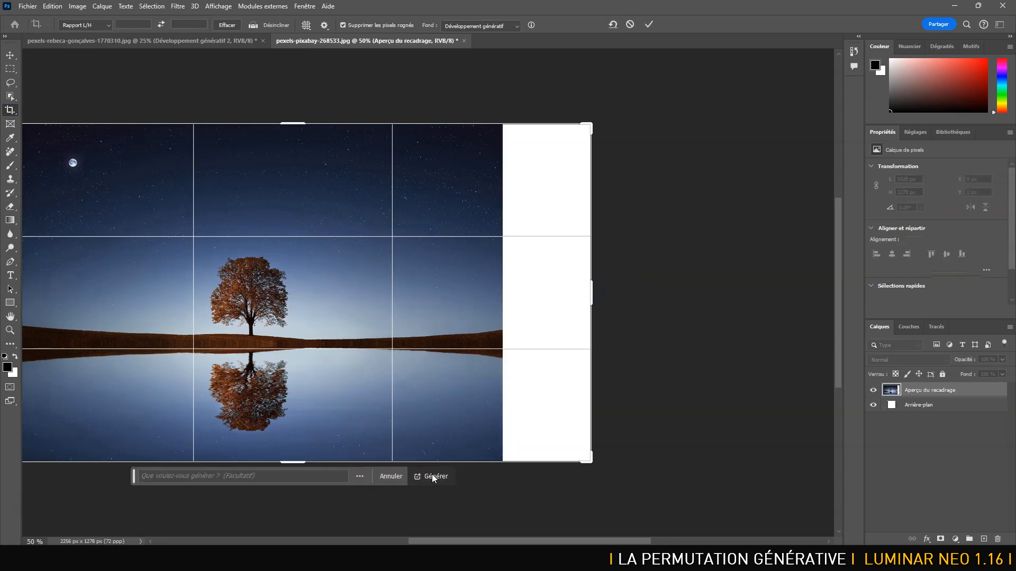
click(431, 477)
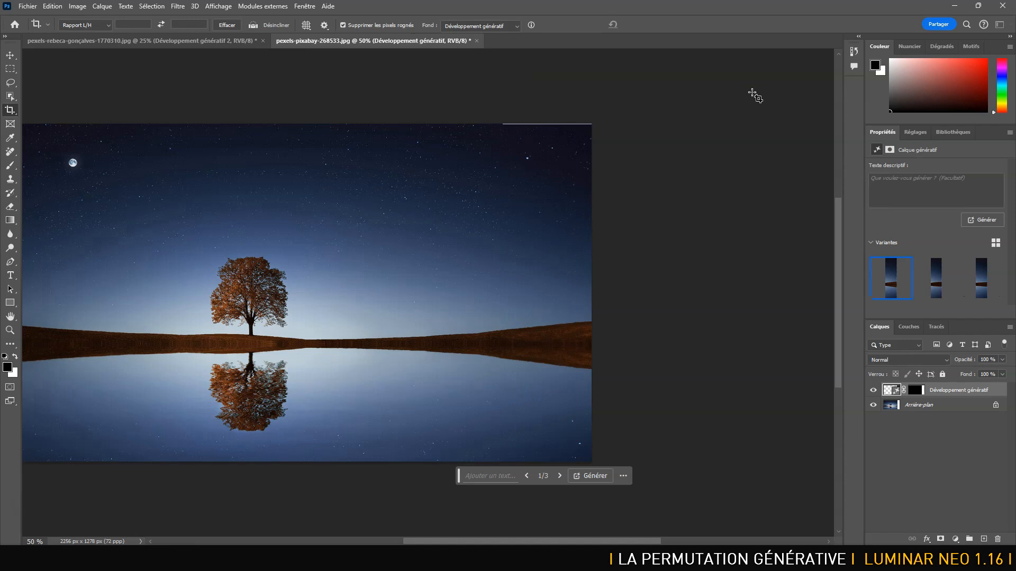
Choose the second variant for the right extension and inspect its stars and horizon transition.
click(934, 274)
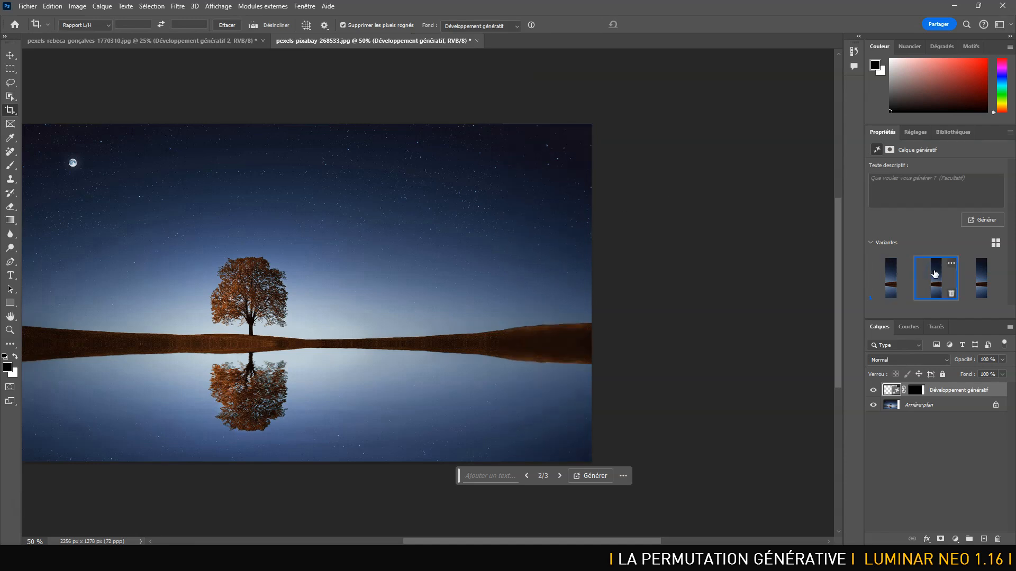
key(ctrl+1)
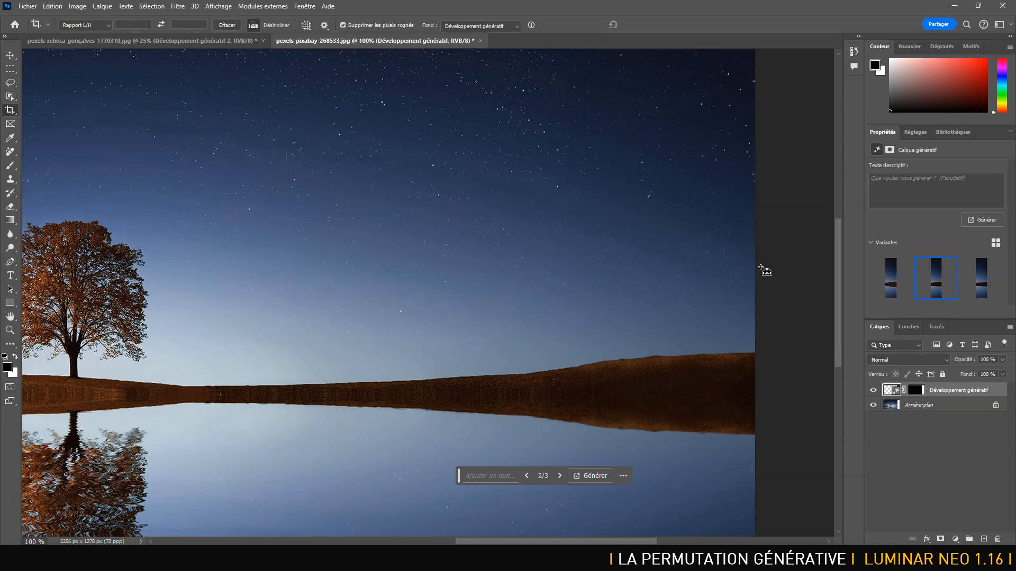
drag(675, 272, 643, 343)
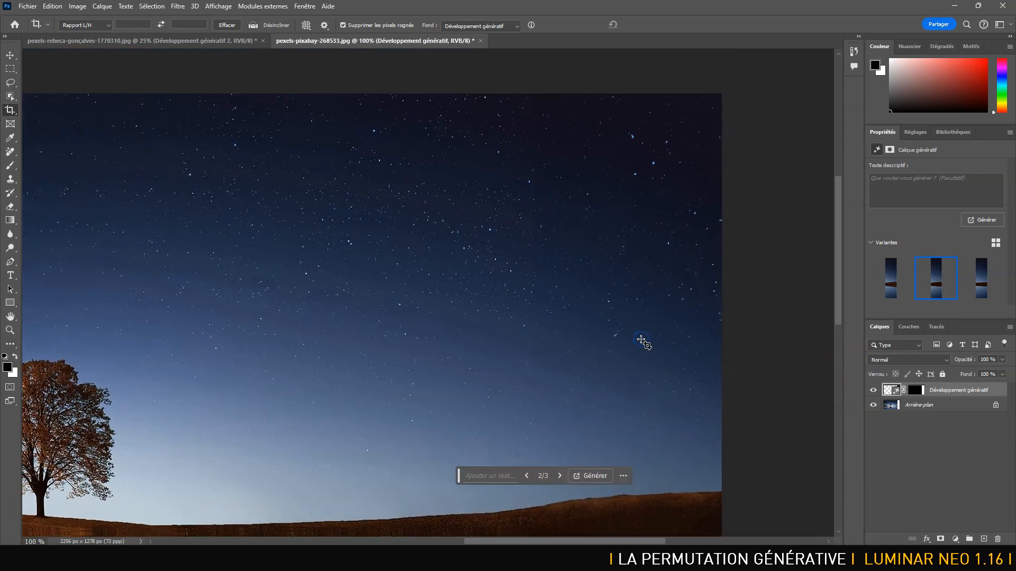
key(ctrl+minus)
key(ctrl+minus)
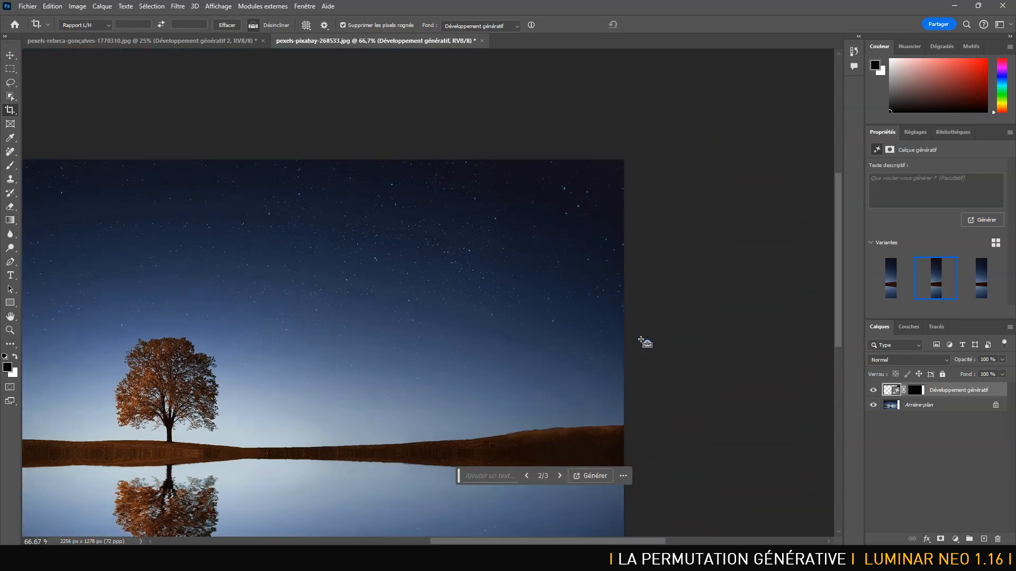
drag(617, 336, 678, 223)
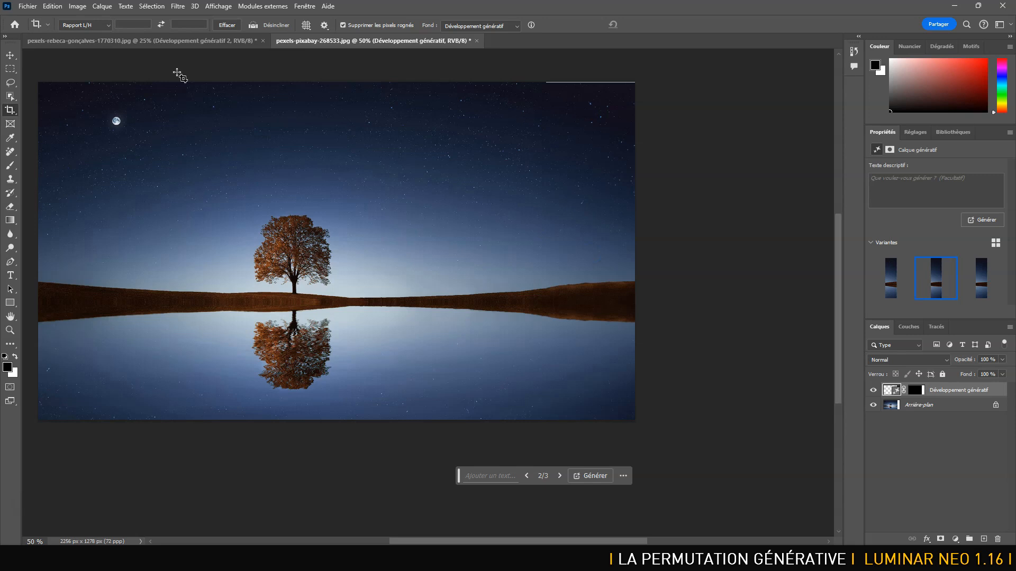
Select a full-height rectangular strip over the right extension's seam and feather the selection by 10 pixels.
click(10, 68)
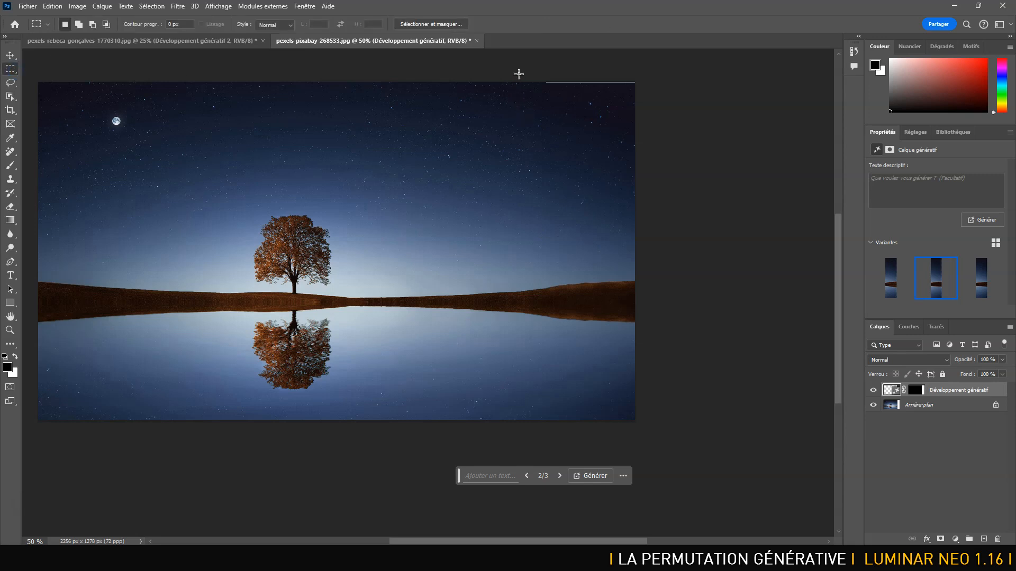
drag(519, 74, 529, 104)
drag(575, 320, 568, 456)
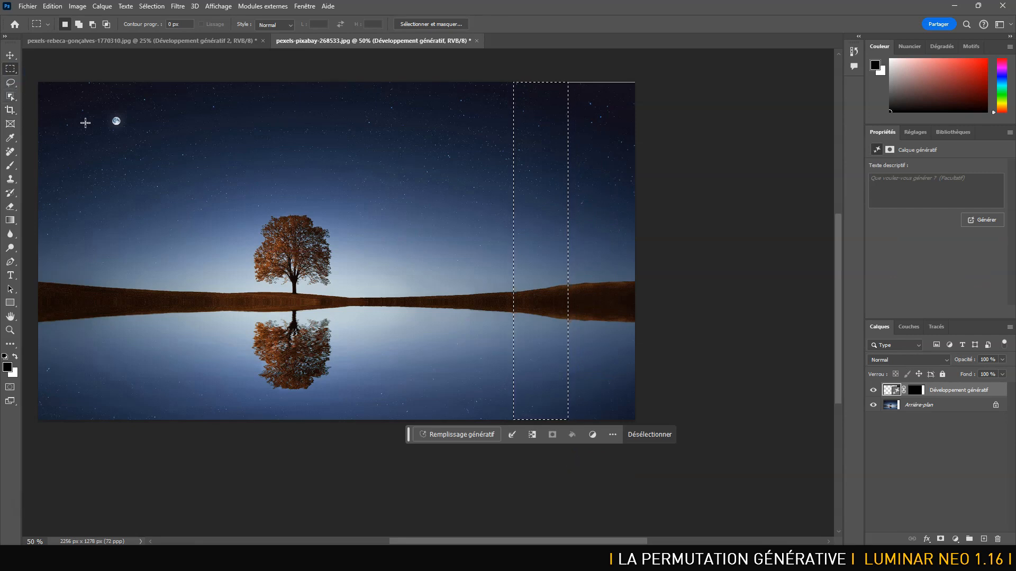
key(shift)
key(shift+F6)
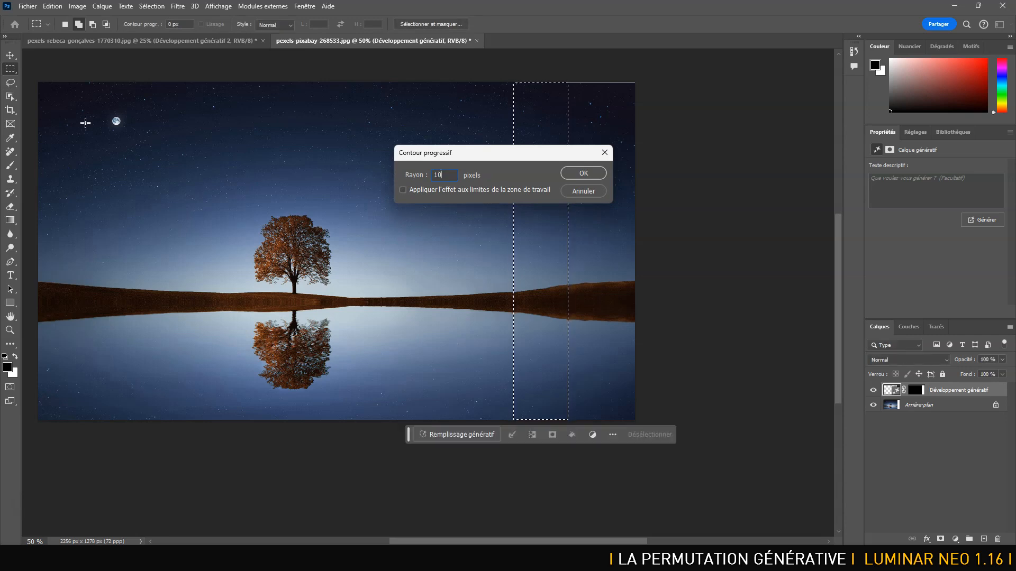
key(Return)
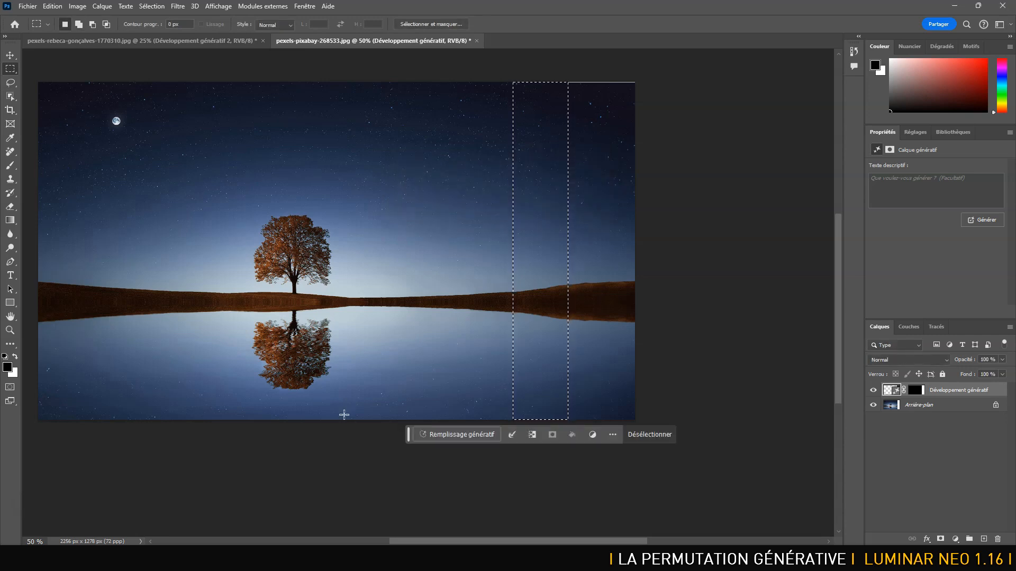
Fill the seam strip with Remplissage génératif without a prompt, keep the third variant, and merge all layers into the background.
click(450, 434)
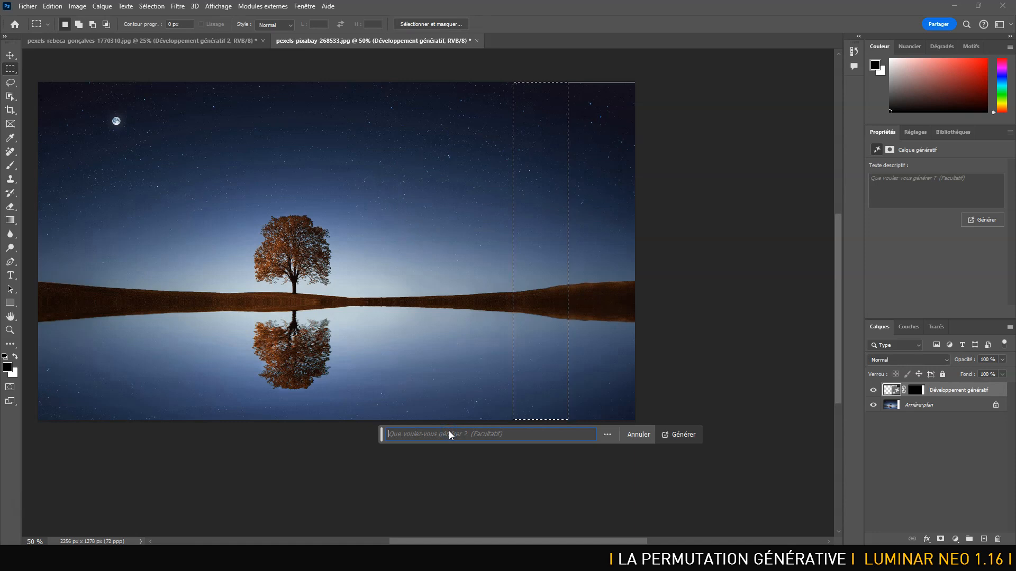
click(676, 436)
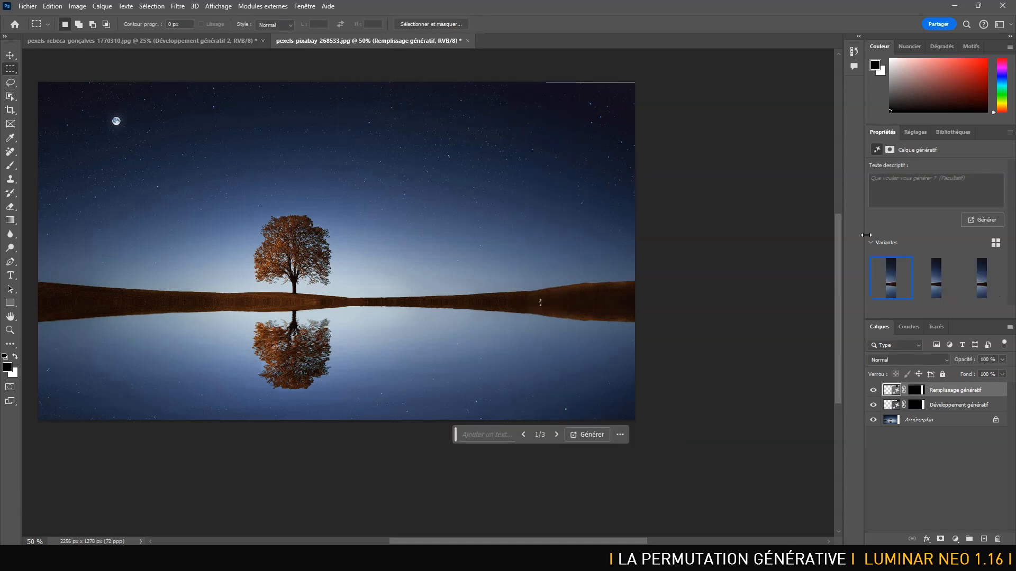
click(933, 273)
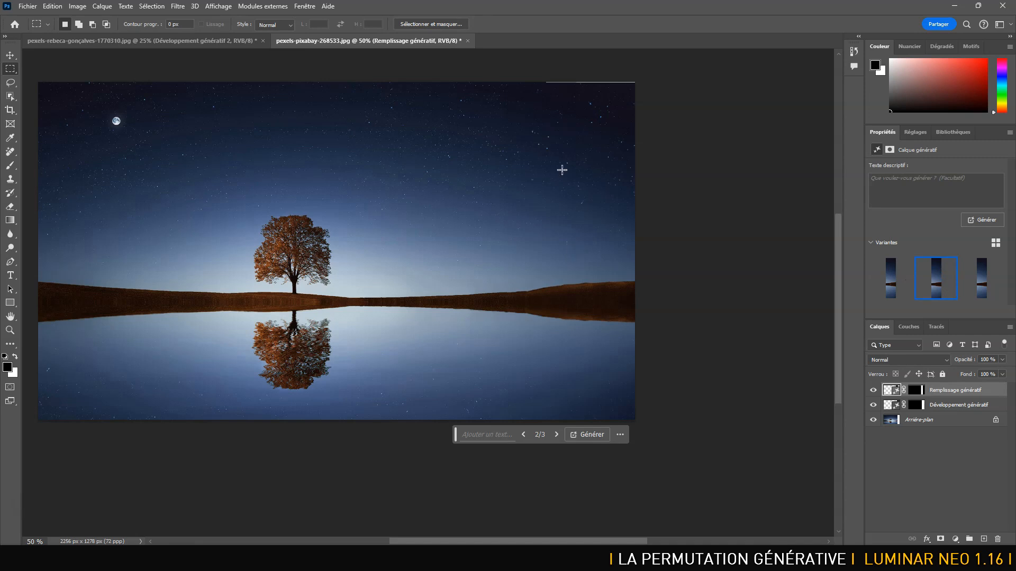
click(982, 280)
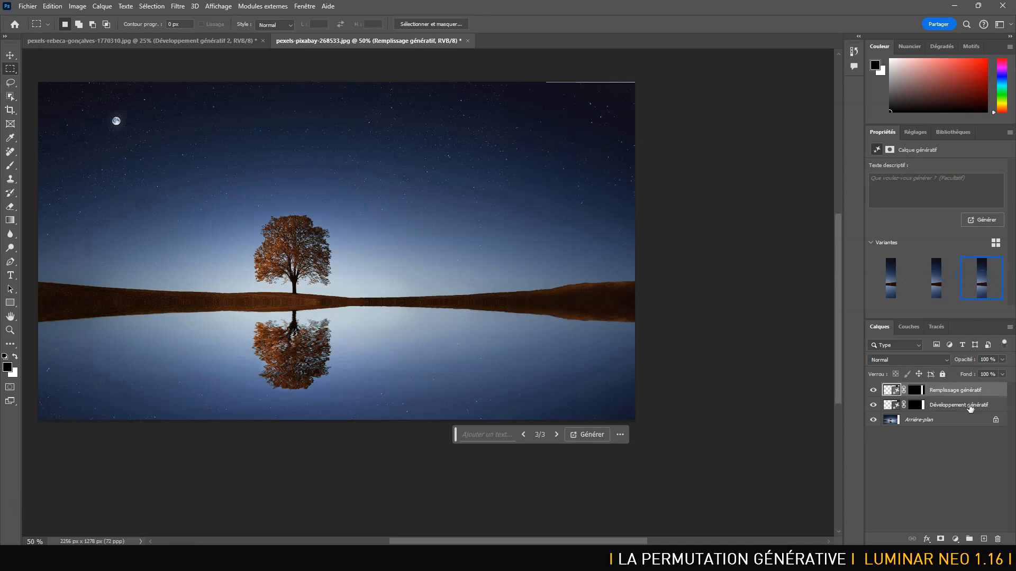
click(961, 421)
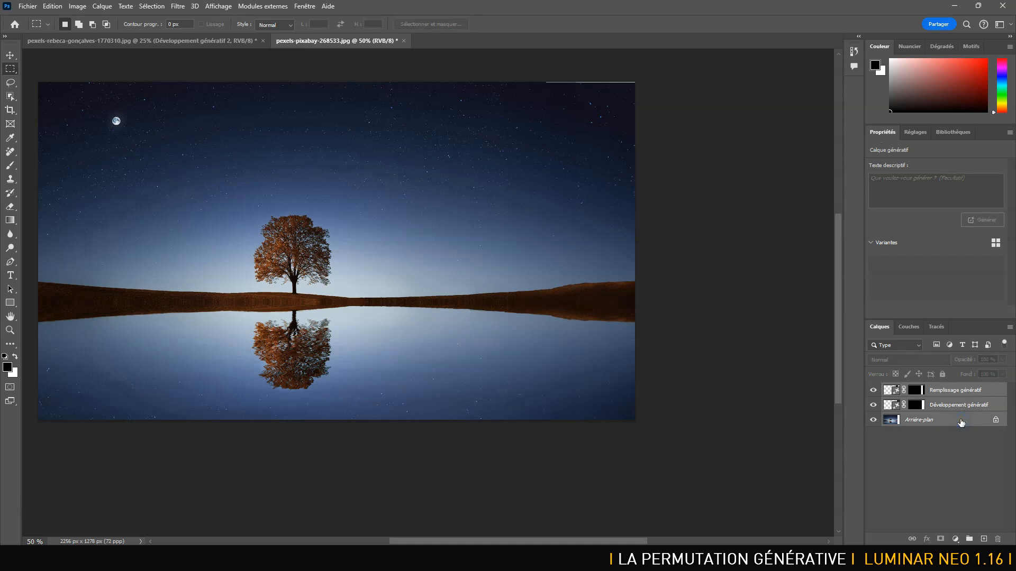
key(ctrl+e)
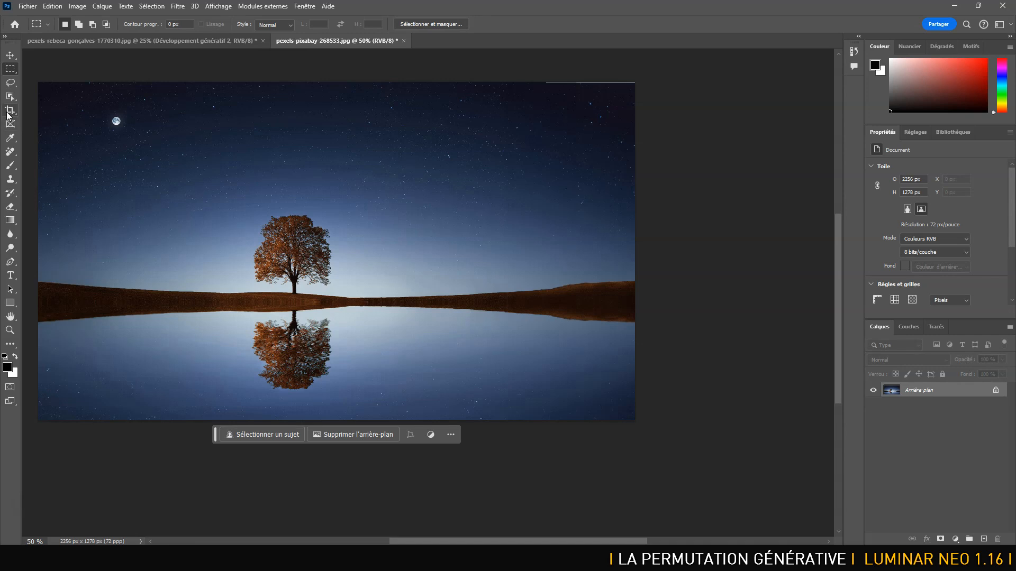
With the Remove tool at size 90, paint over and remove one full-height strip on each side of the repaired seam.
click(9, 154)
right_click(9, 156)
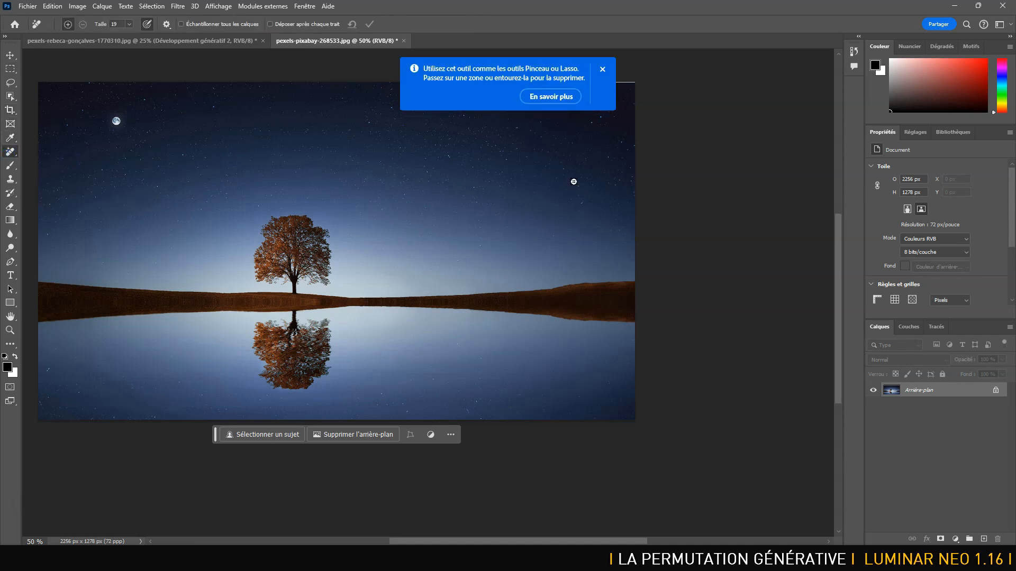
key(Return)
click(601, 71)
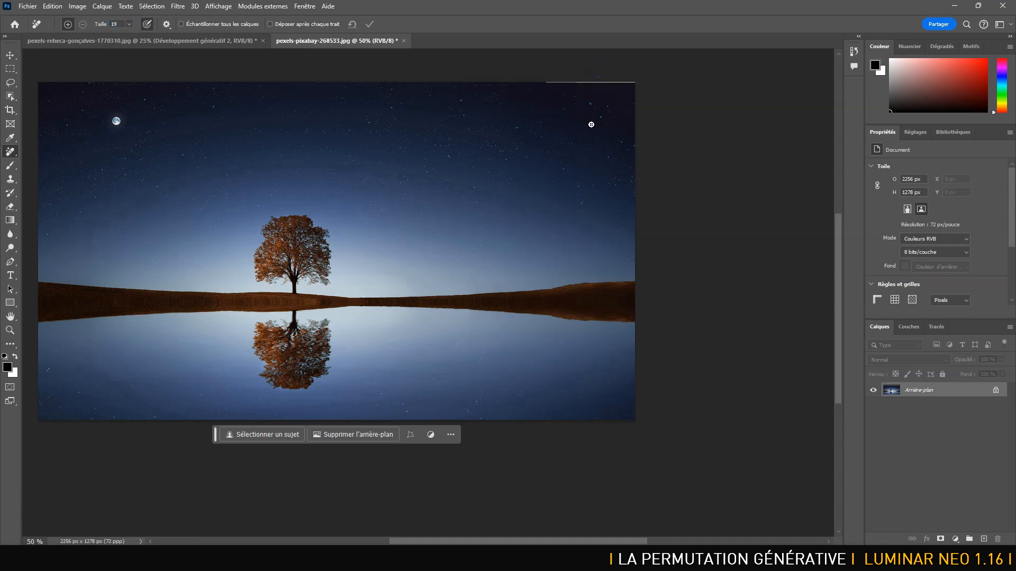
key(bracketright)
key(bracketright)
key(bracketright)
key(bracketright)
key(bracketright)
key(bracketright)
drag(578, 84, 574, 452)
click(369, 24)
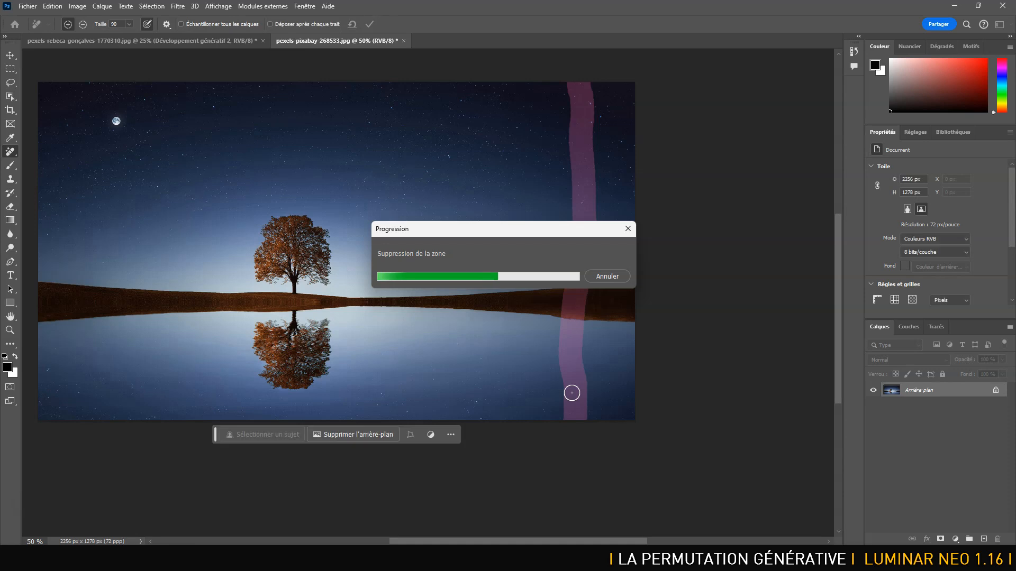
drag(508, 85, 503, 454)
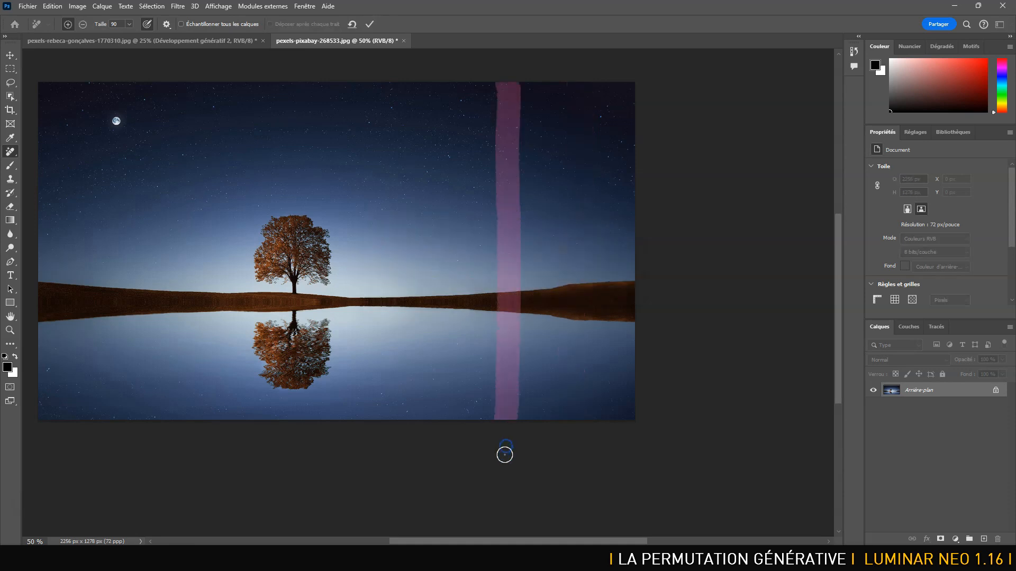
click(370, 24)
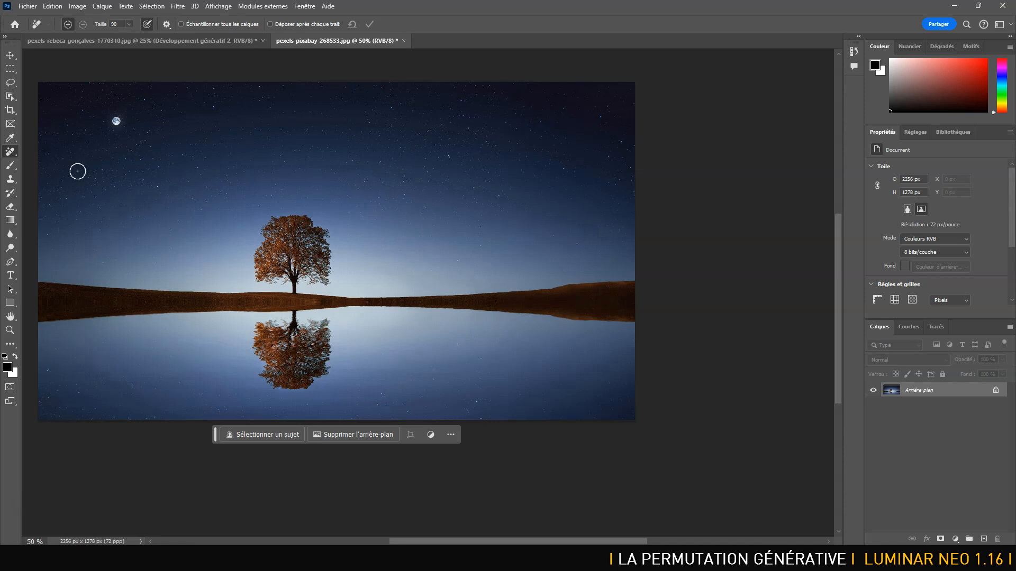
Extend the canvas on the left side to about 2640 px total width with Développement génératif and generate without a prompt.
click(10, 109)
drag(238, 206, 389, 222)
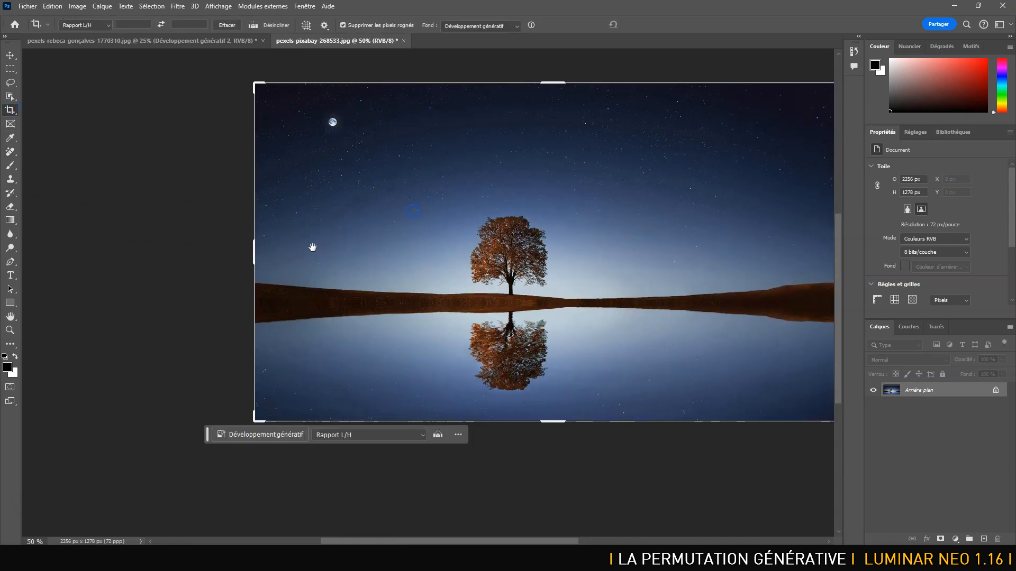
drag(254, 249, 204, 254)
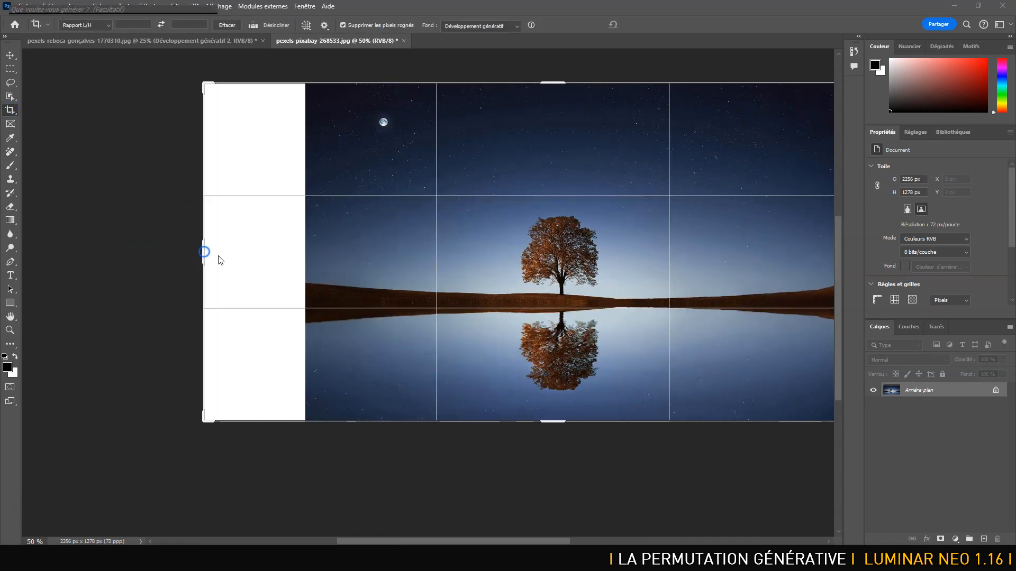
click(695, 436)
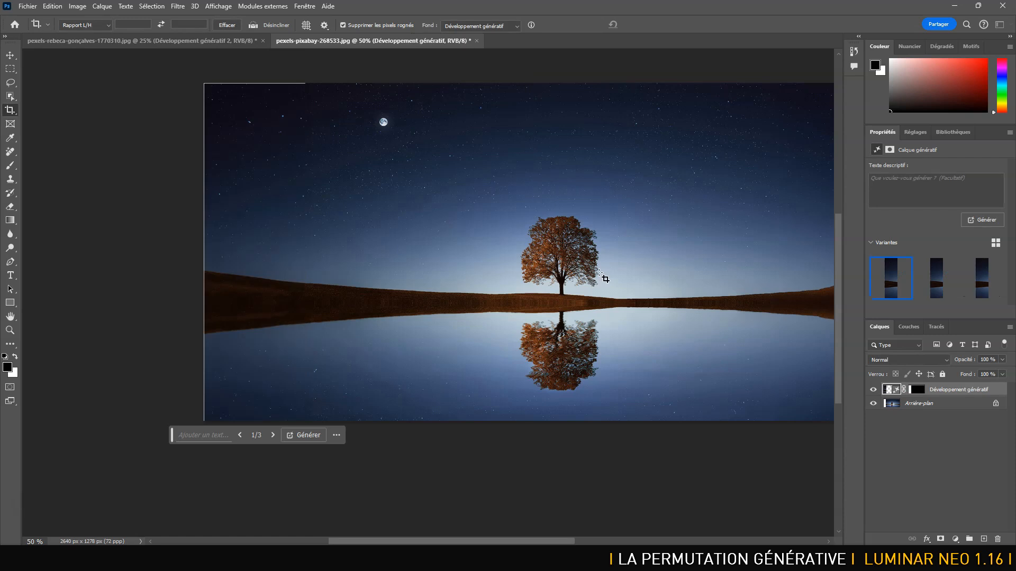
Compare the three variants of the left extension, keep the first one, and merge it with the background.
key(ctrl+minus)
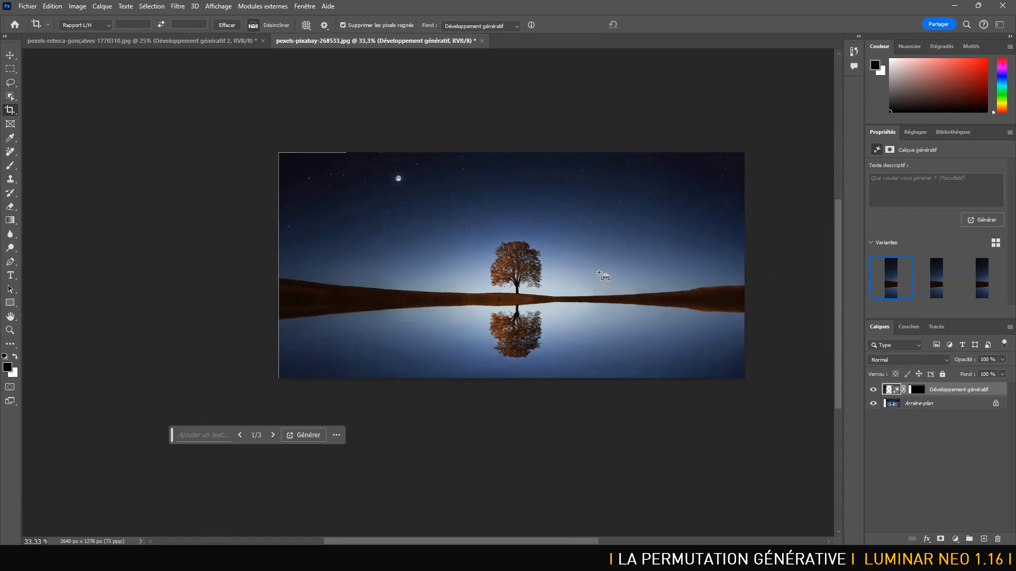
drag(528, 275, 496, 270)
click(935, 279)
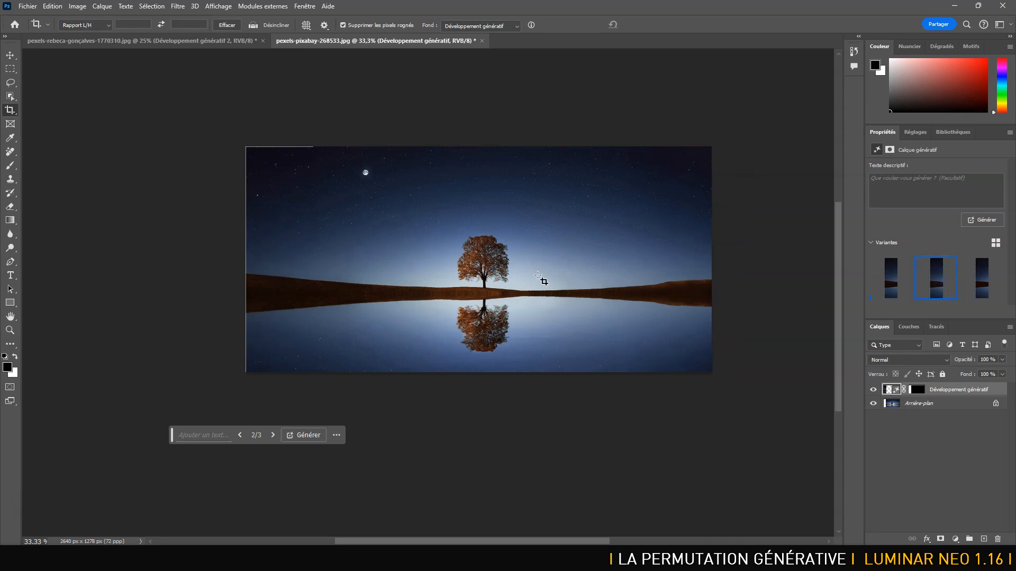
key(ctrl+plus)
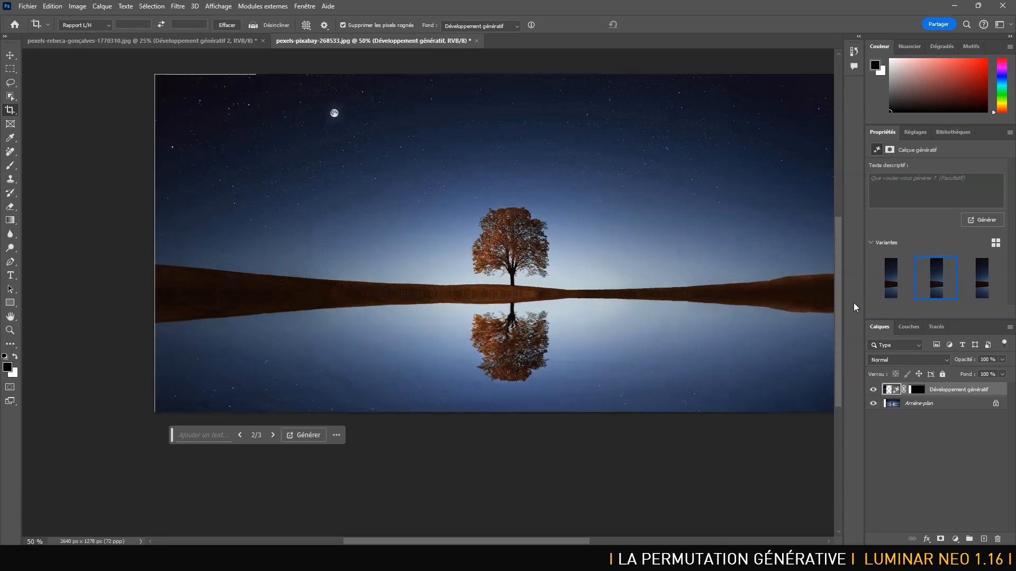
click(977, 272)
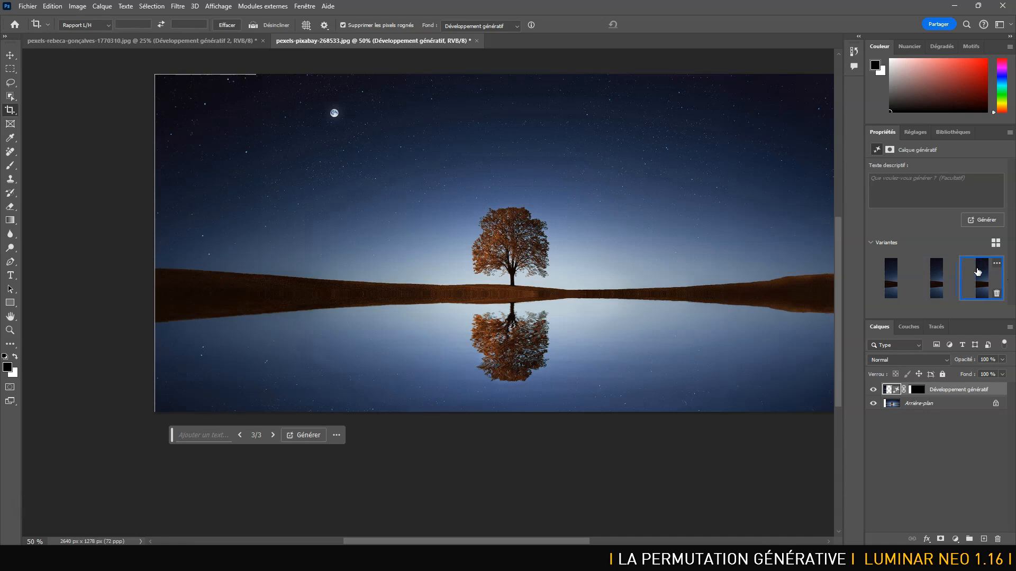
click(892, 279)
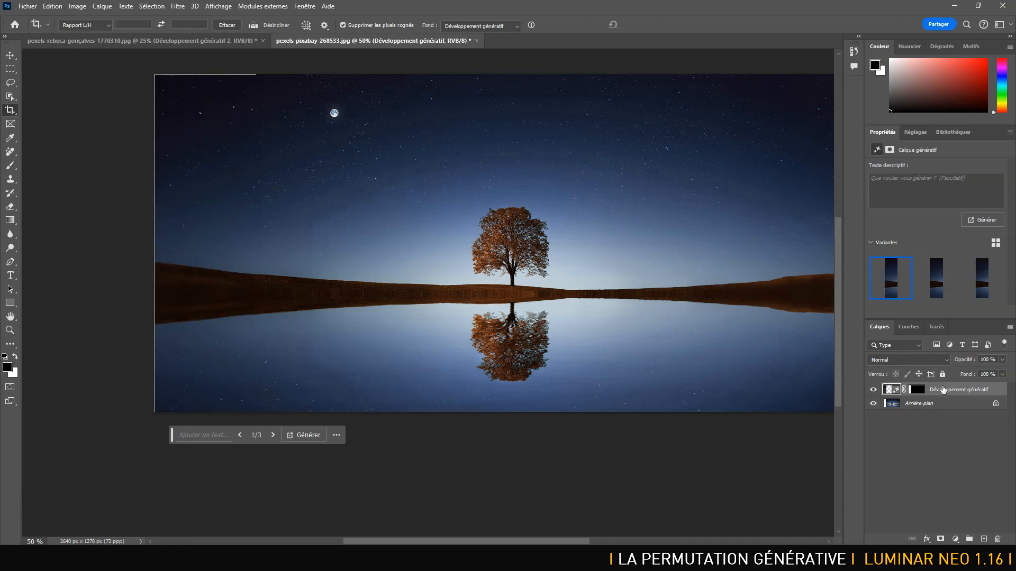
key(ctrl+e)
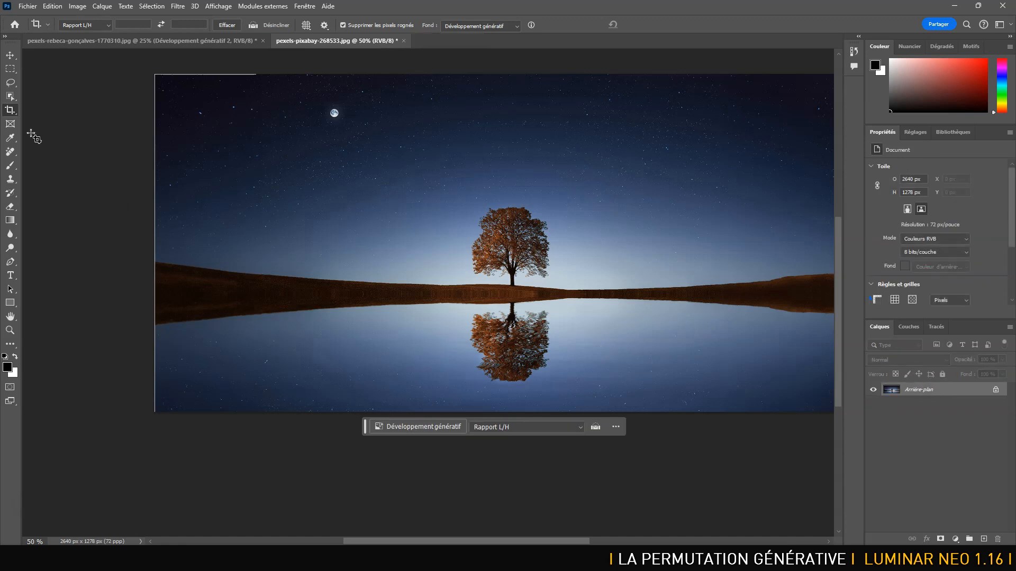
With the Remove tool at size 90, paint over and remove the full-height seam of the left extension.
click(10, 152)
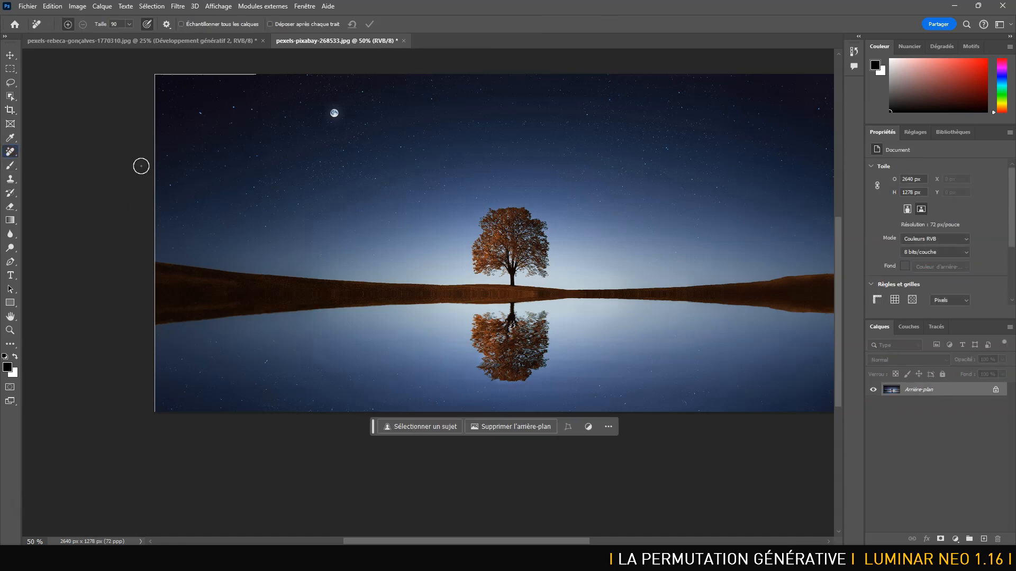
click(261, 78)
shift+click(259, 411)
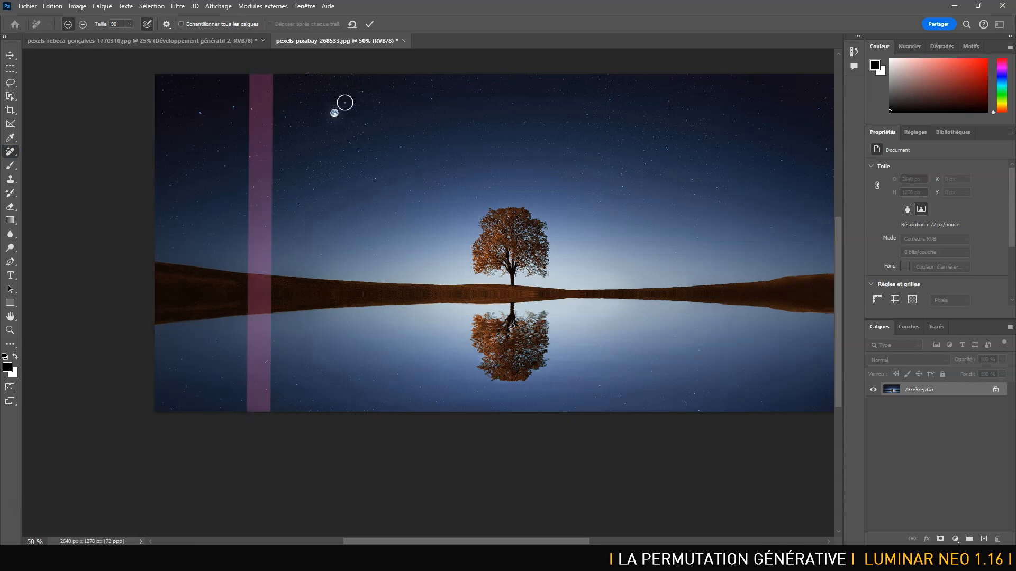
click(369, 24)
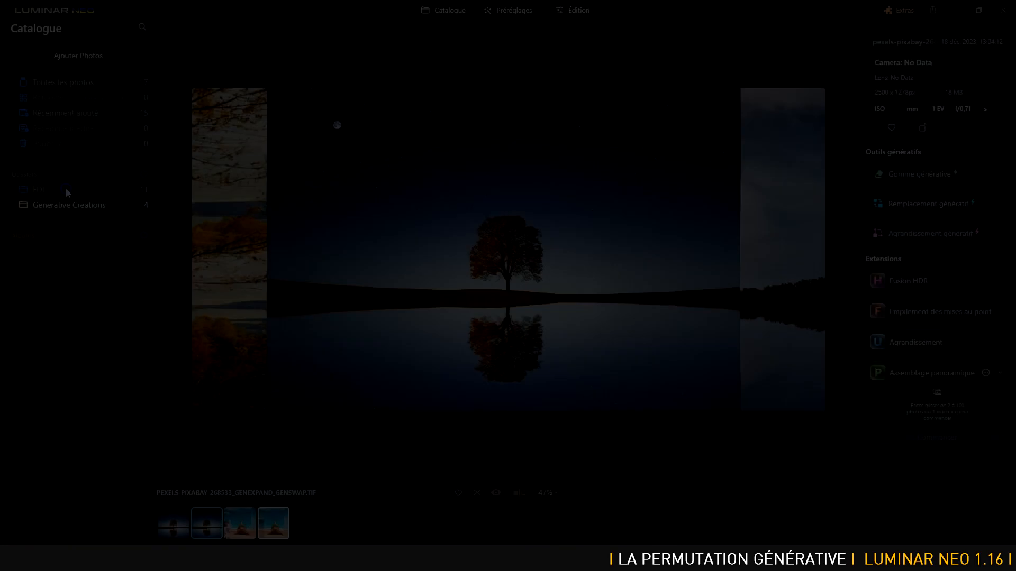
Switch to Luminar Neo and select the portrait of the masked woman in the FDT folder.
click(65, 189)
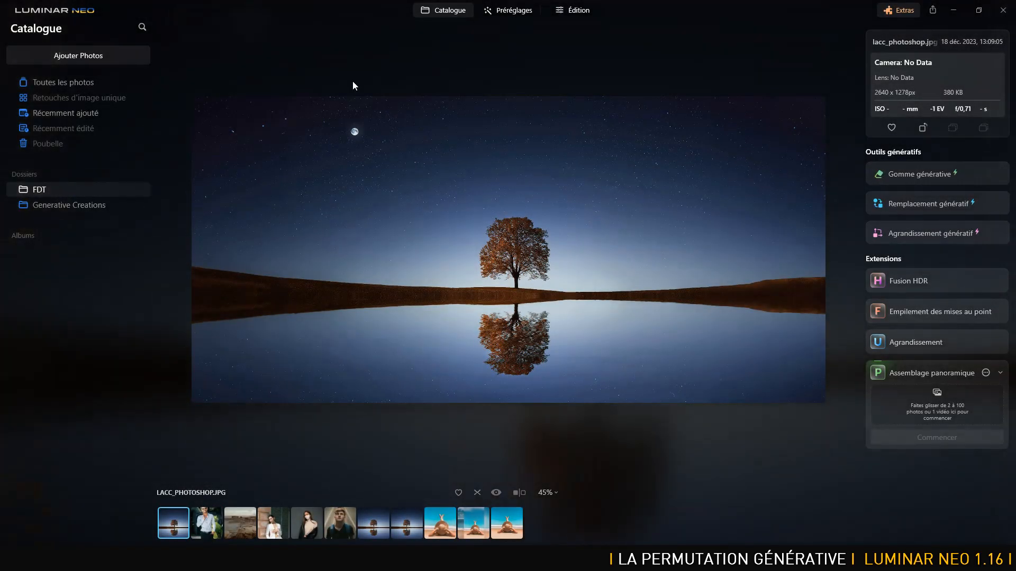
click(206, 524)
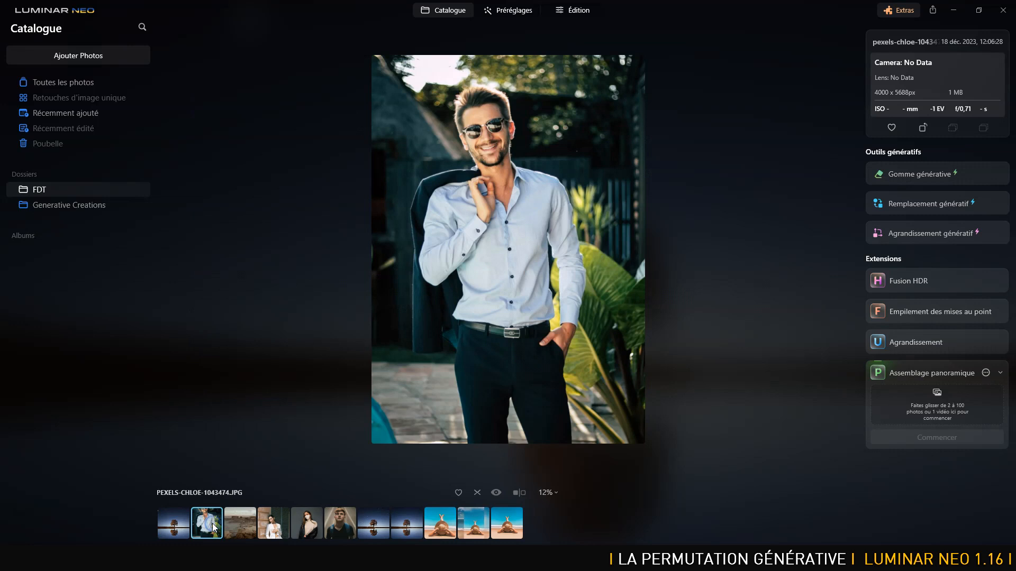
click(313, 526)
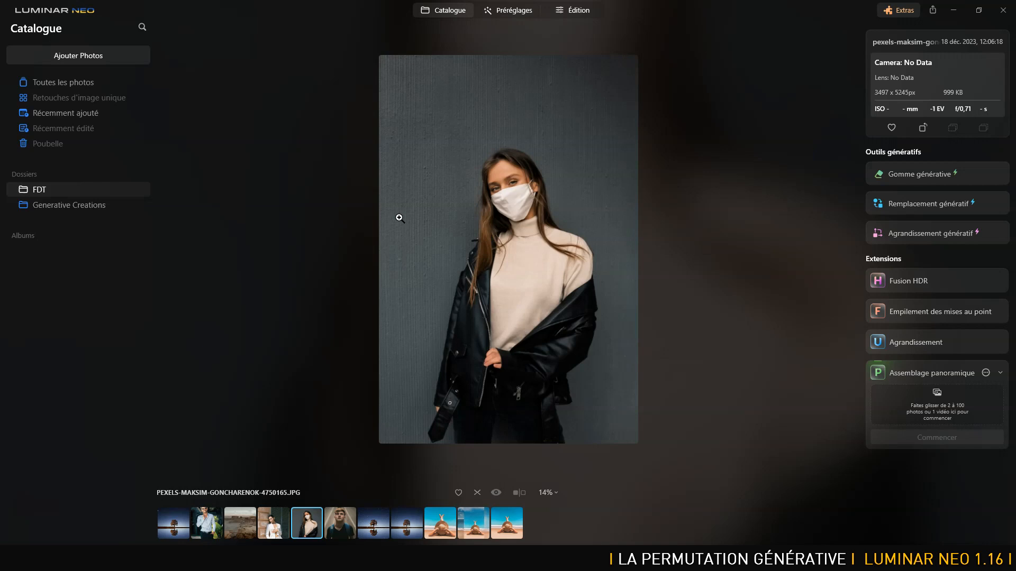
Extend the portrait on its left side with Agrandissement génératif and generate without a prompt.
click(935, 232)
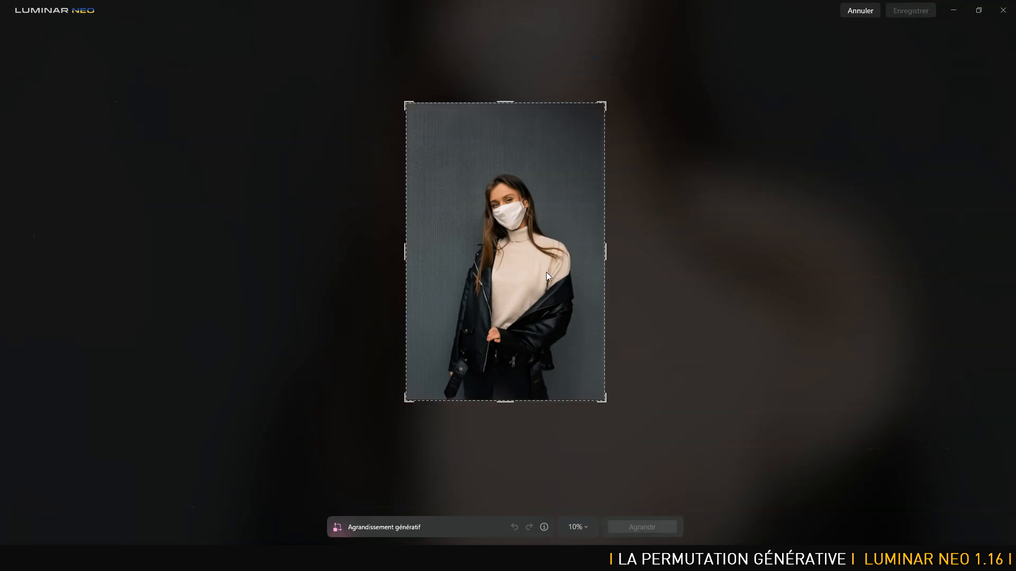
drag(406, 251, 347, 251)
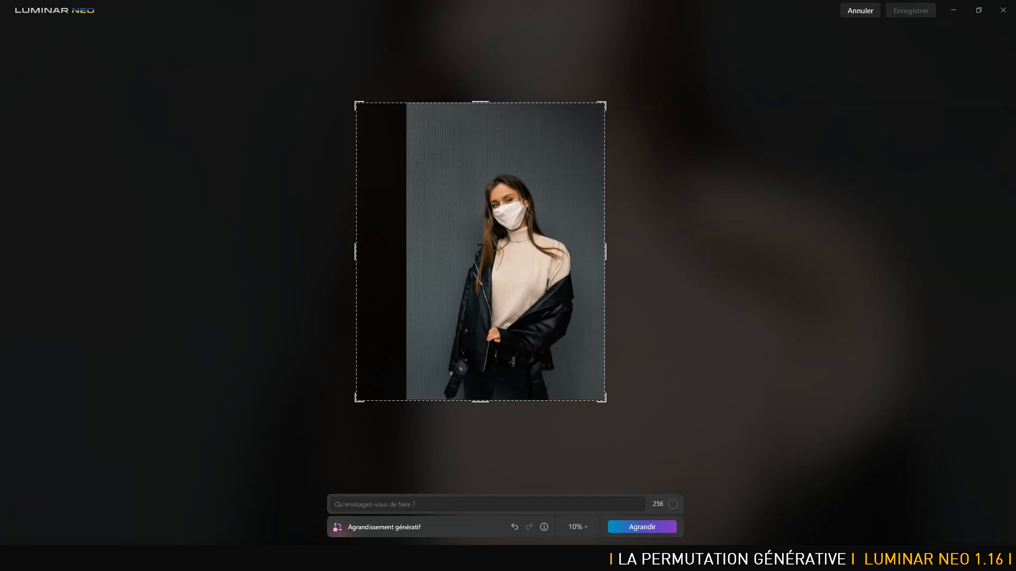
click(645, 529)
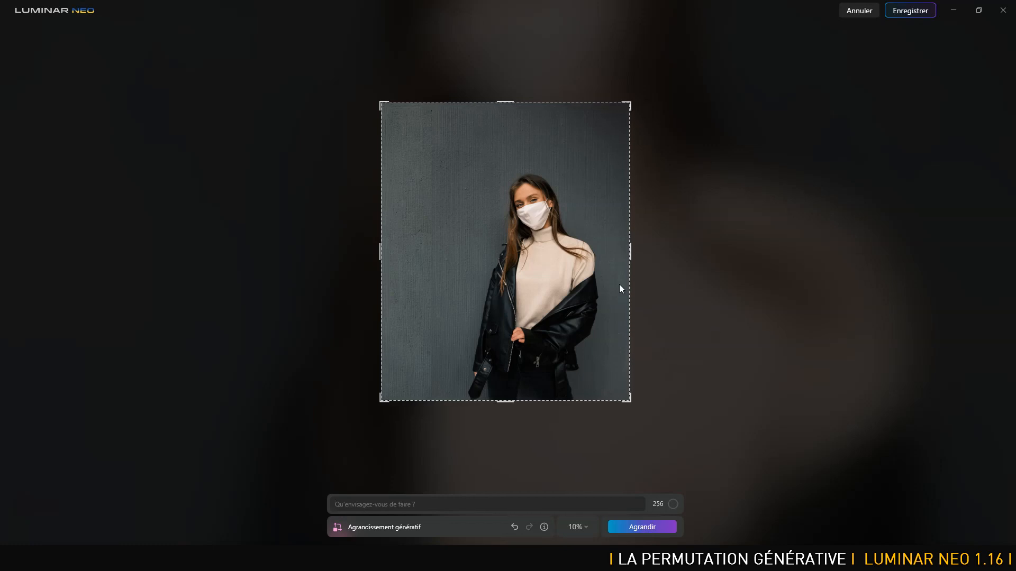
Try to extend the portrait on its right side without a prompt, and undo that extension.
drag(629, 252, 712, 255)
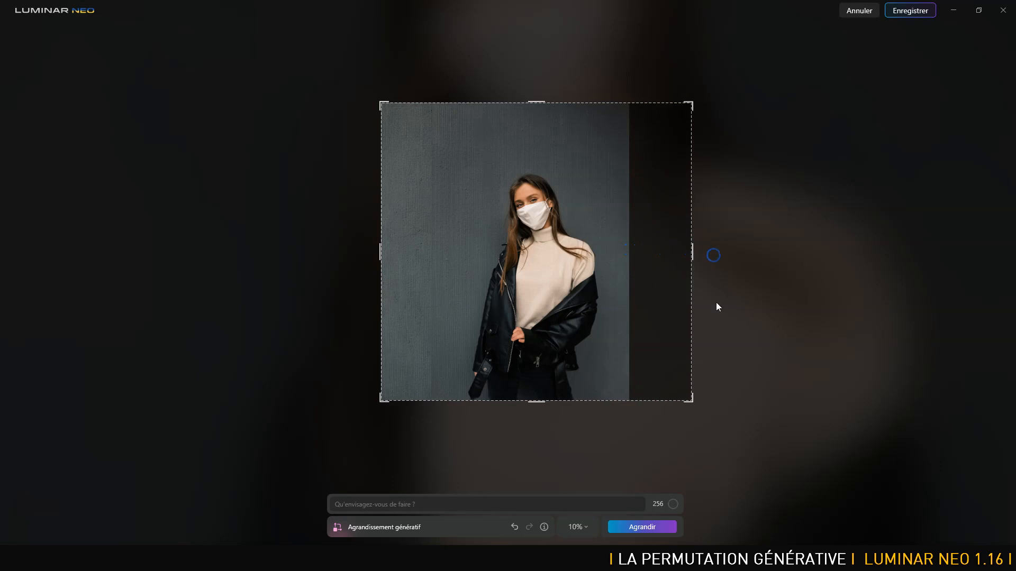
click(648, 526)
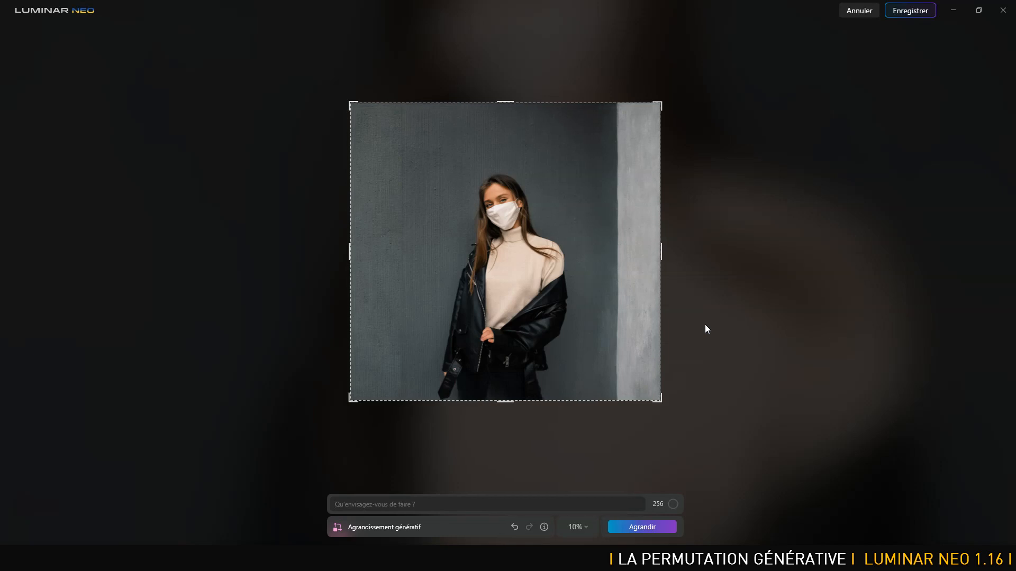
click(514, 526)
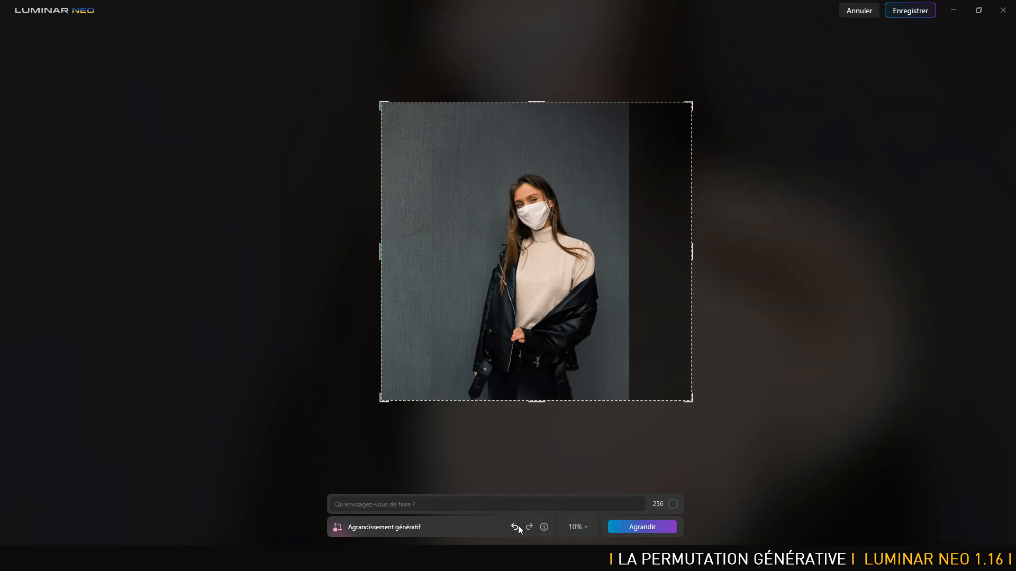
click(516, 527)
Extend the portrait on its right side with the prompt "mur gris" and save the expanded image.
drag(626, 261, 789, 262)
click(401, 503)
text(mur gris)
click(635, 532)
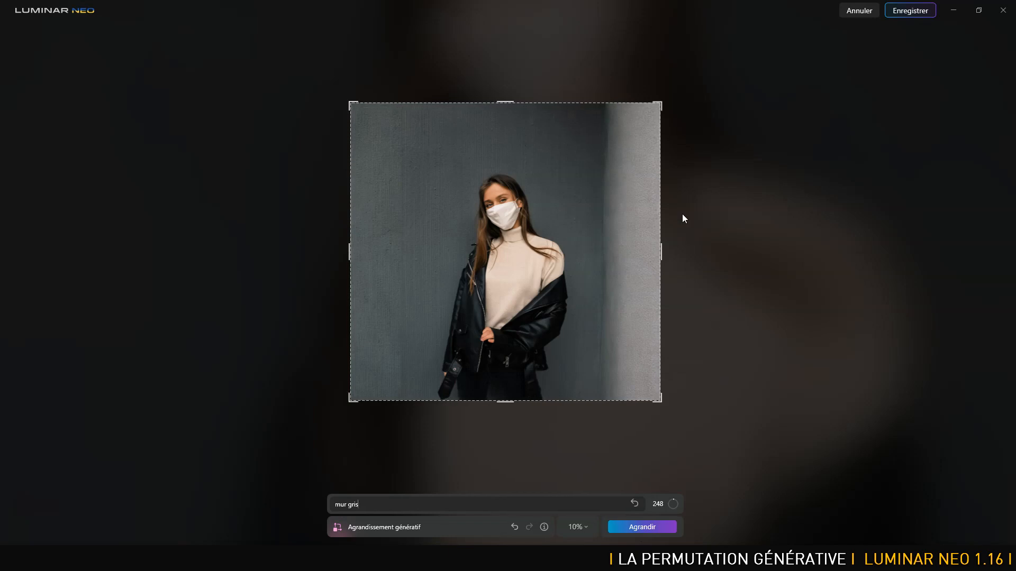
click(910, 10)
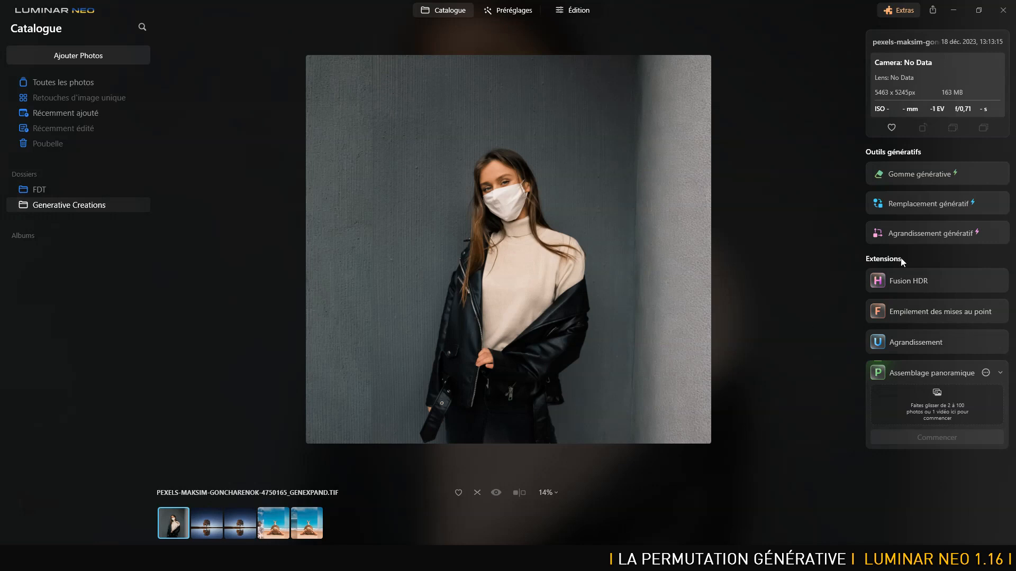
With Remplacement génératif at brush size 73, replace full-height strips over both side seams without a prompt, and reset the selection.
click(938, 203)
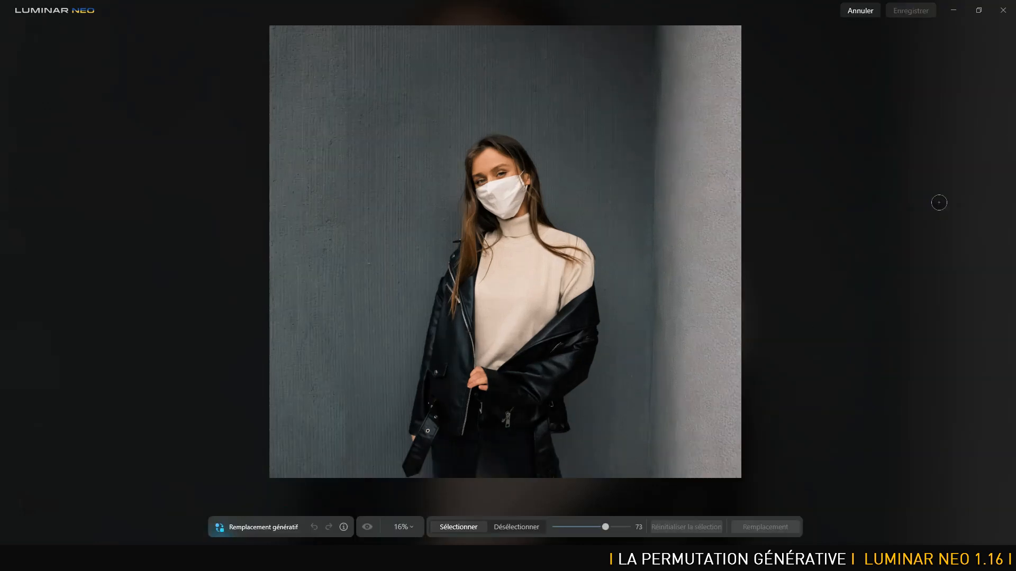
drag(662, 31, 662, 481)
drag(659, 132, 659, 76)
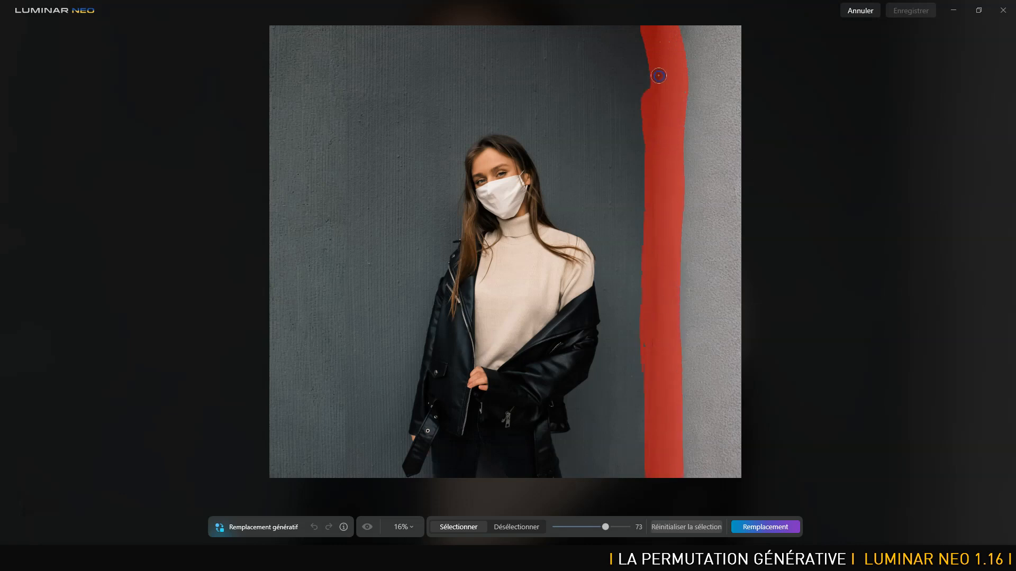
drag(345, 31, 333, 479)
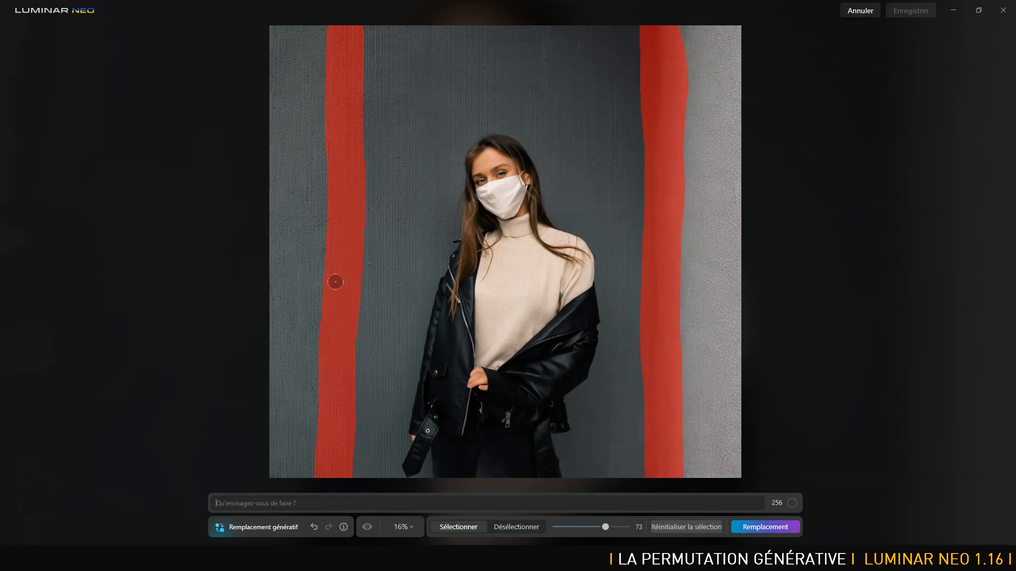
click(765, 526)
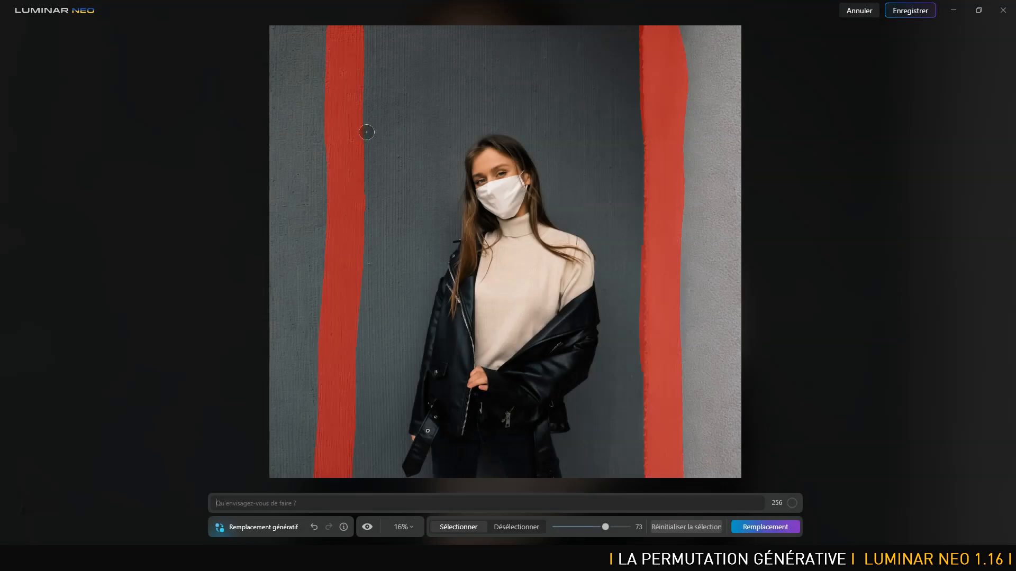
drag(650, 28, 646, 373)
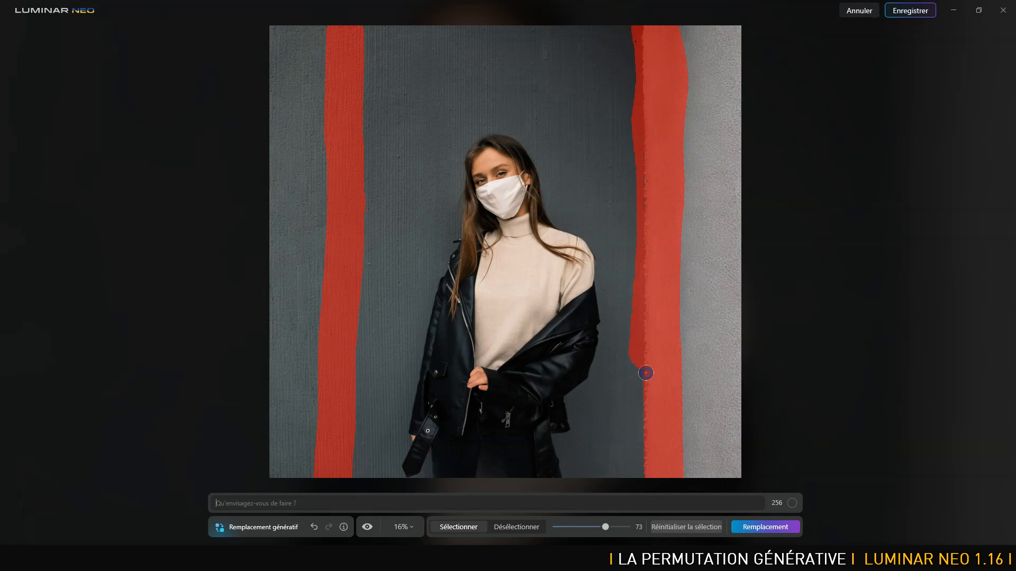
click(670, 528)
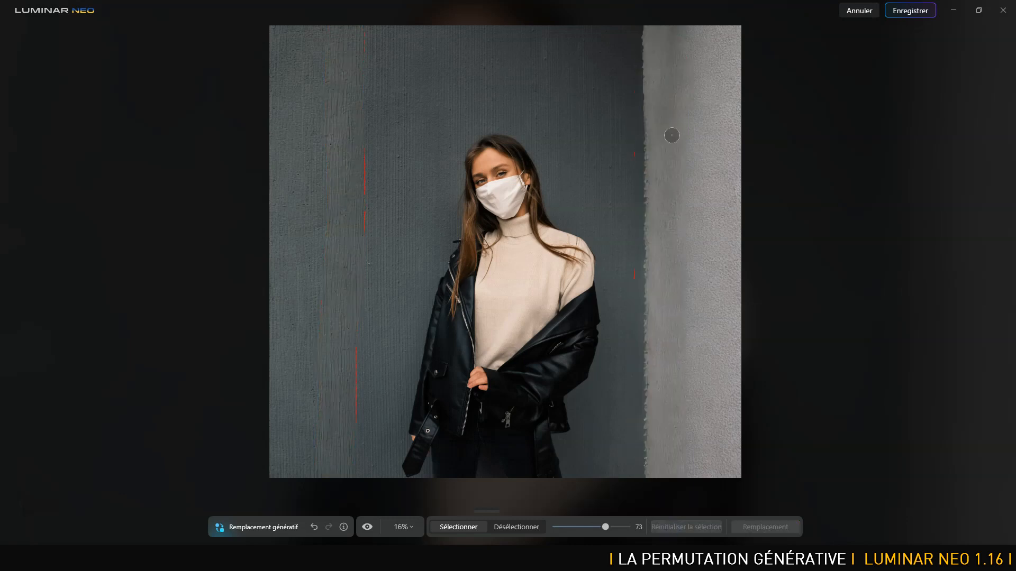
Paint over the light wall and its edge at brush size 97, replace it without a prompt, and save the image.
drag(607, 527, 624, 526)
drag(634, 32, 649, 244)
mouse_move(651, 369)
mouse_down()
mouse_move(660, 474)
mouse_move(727, 477)
mouse_move(736, 32)
mouse_move(669, 36)
mouse_move(665, 201)
mouse_move(696, 446)
mouse_move(706, 37)
mouse_up()
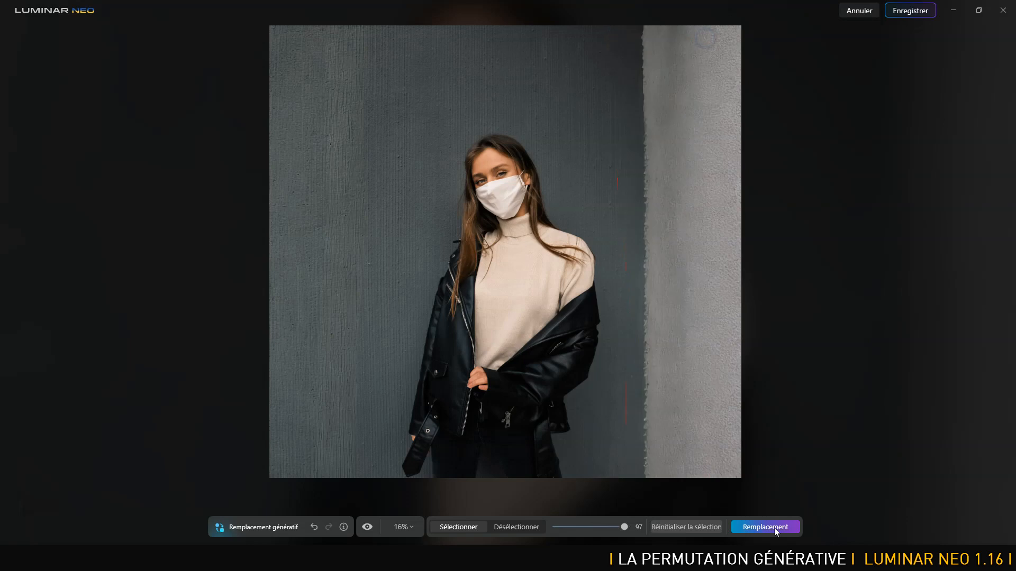
click(772, 527)
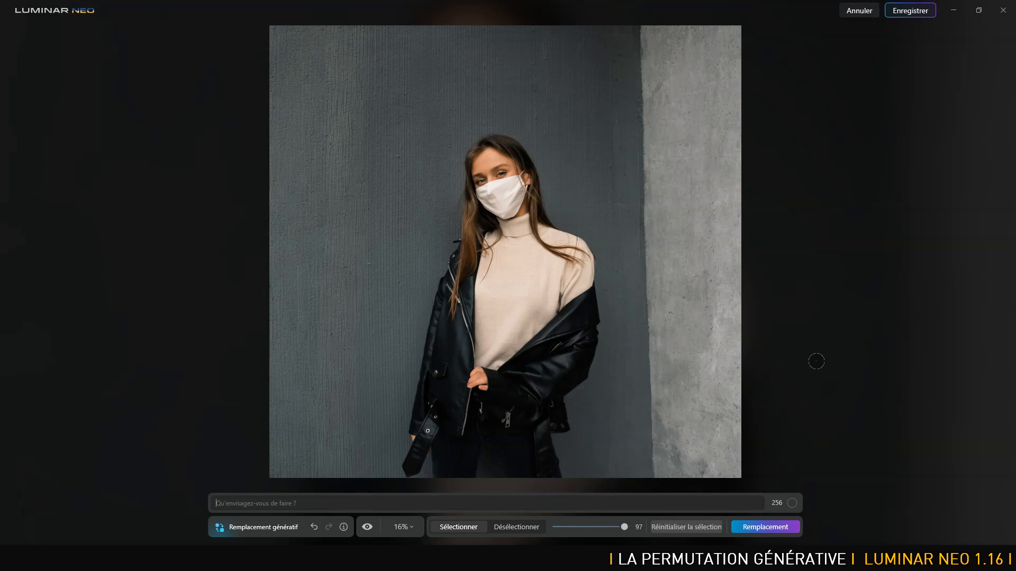
click(709, 127)
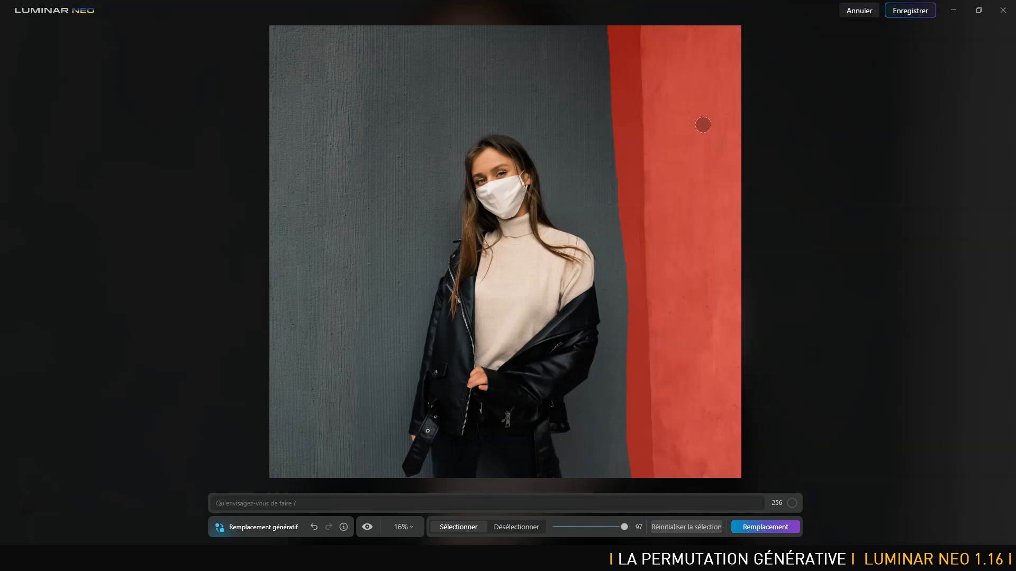
click(914, 11)
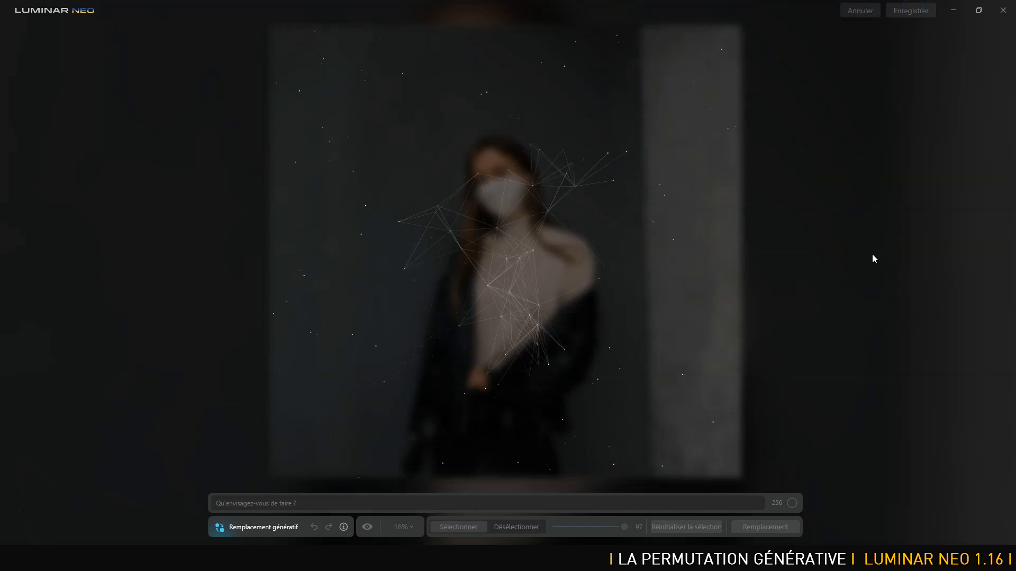
Switch to Photoshop and open the original JPG portrait of the masked woman.
key(alt+Tab)
key(Tab)
key(Tab)
key(Tab)
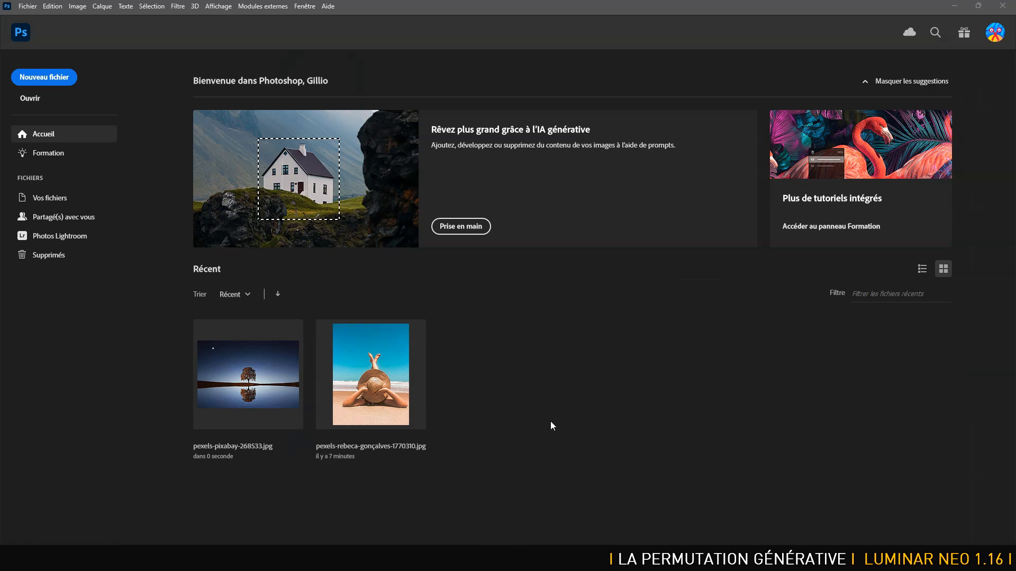
click(28, 5)
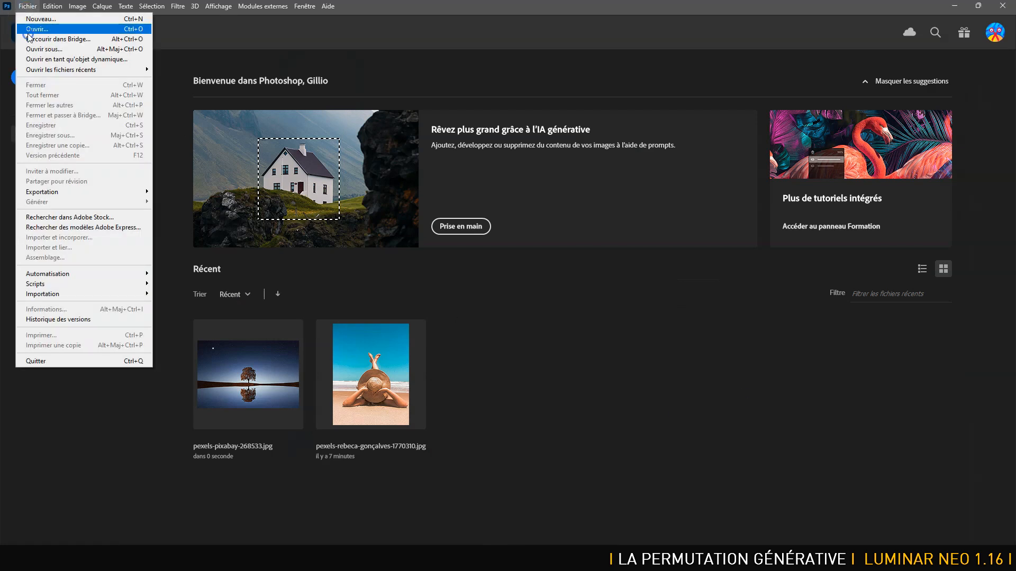
click(37, 29)
click(490, 97)
double_click(491, 97)
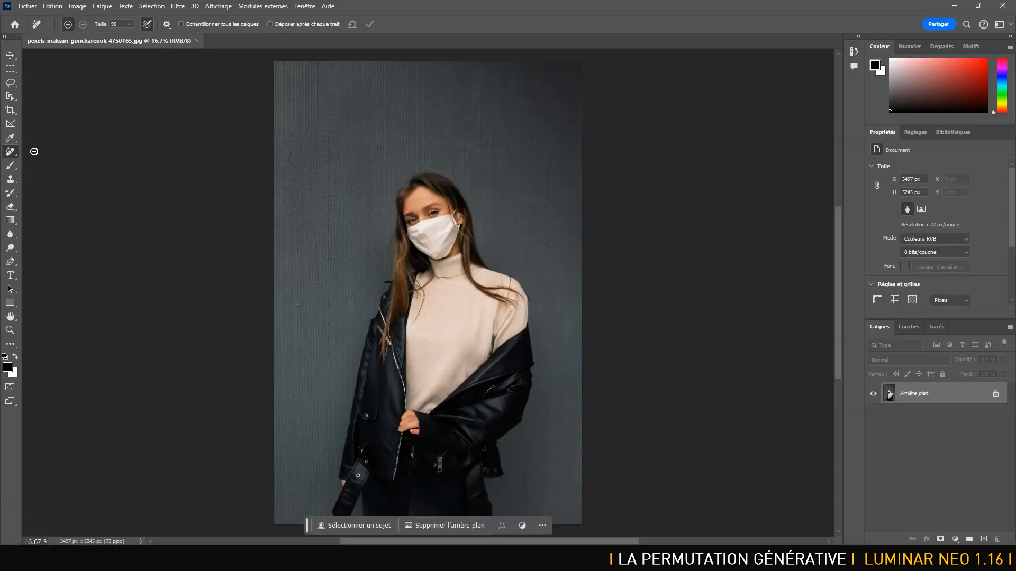
Extend the portrait's canvas on the right side to about 5189 px total width with Développement génératif, without a prompt.
click(10, 111)
drag(582, 294, 656, 293)
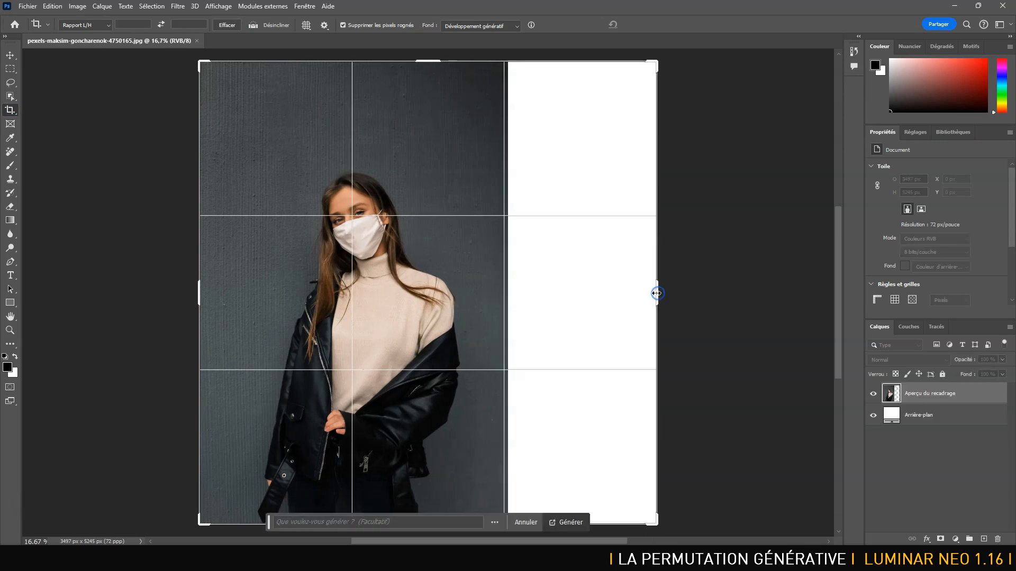
click(570, 521)
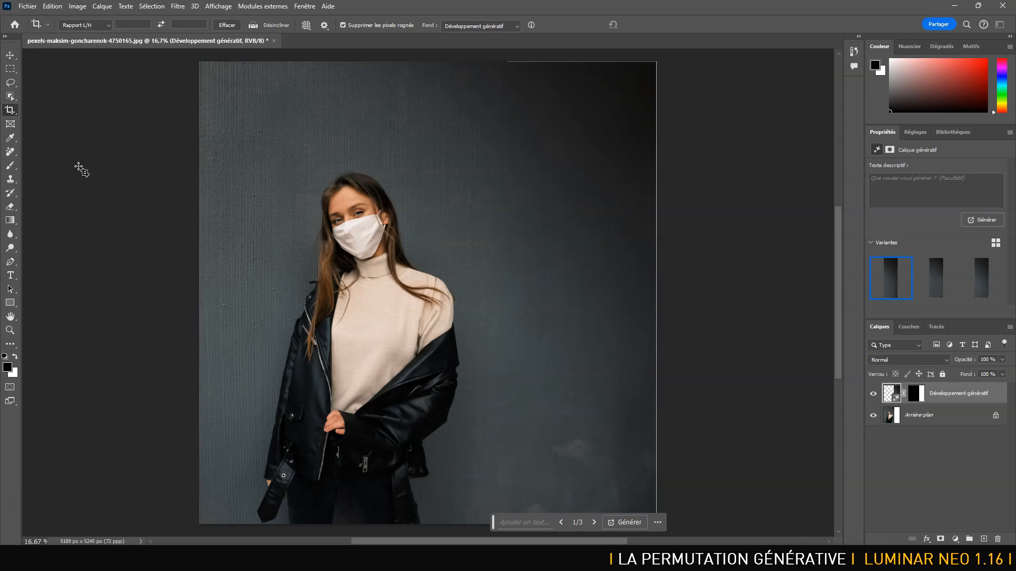
Extend the canvas on the left side to about 6616 px total width and generate the new area without a prompt.
click(13, 111)
drag(199, 293, 136, 289)
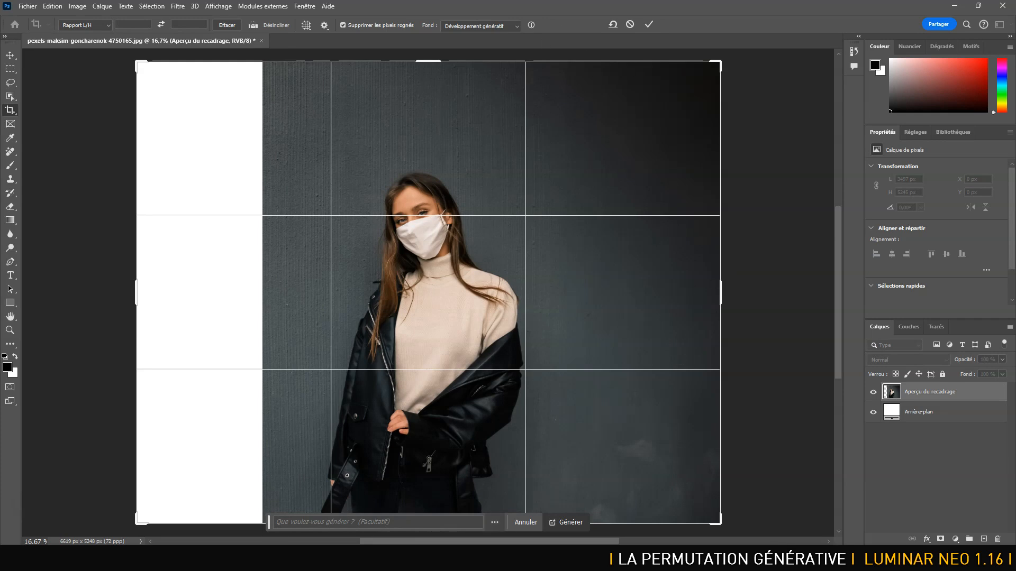
click(572, 525)
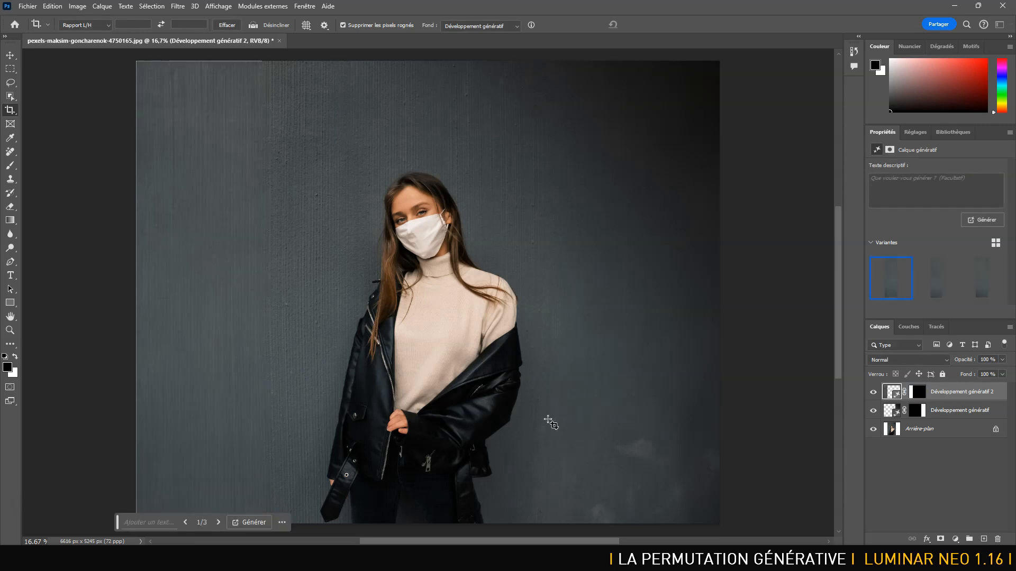
Save the expanded portrait as a Photoshop PSD in the FDT folder with maximised compatibility.
key(ctrl+shift+s)
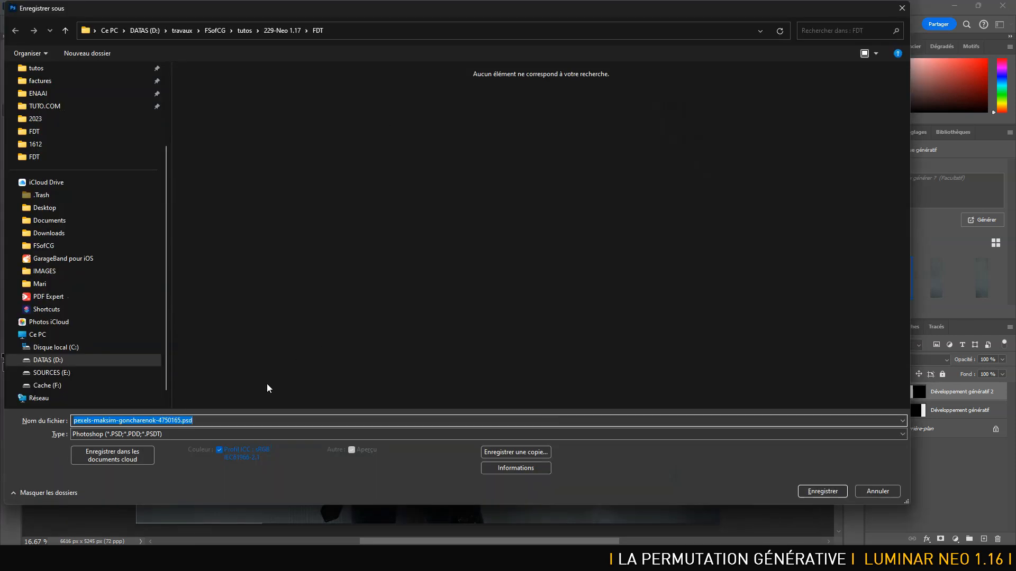
click(812, 488)
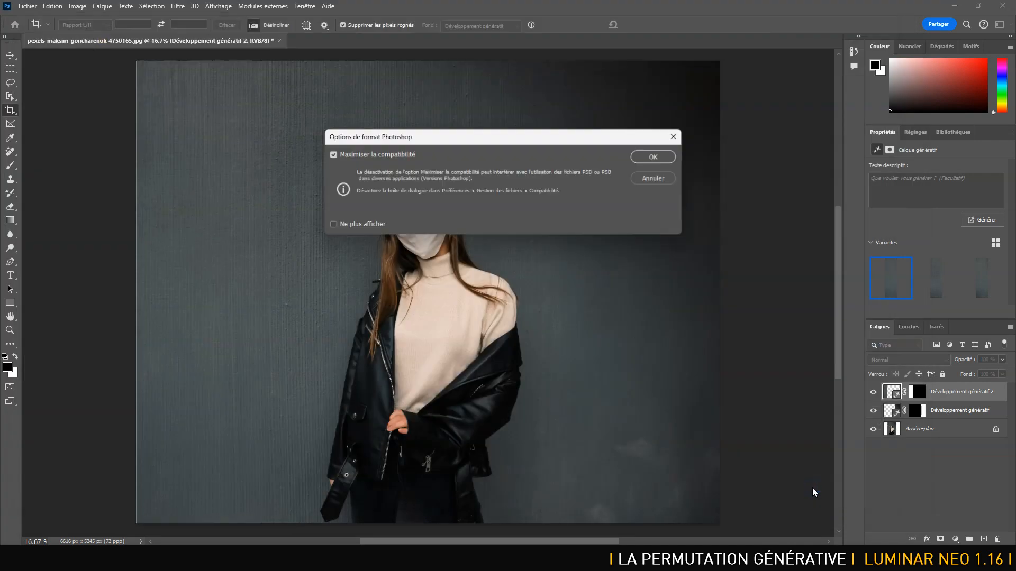
click(658, 158)
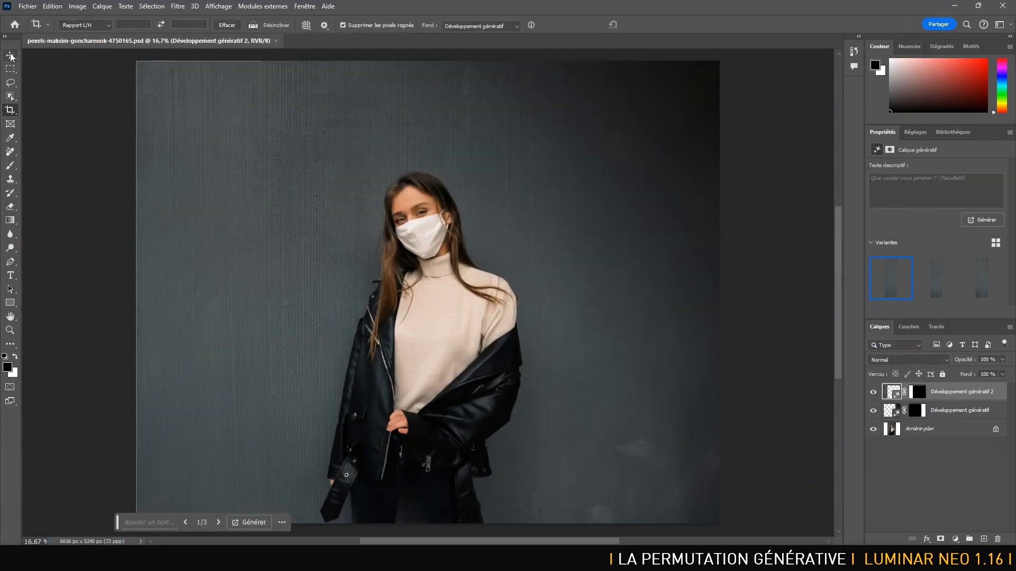
Undo both generative canvas expansions of the portrait.
key(v)
key(ctrl+z)
key(ctrl+z)
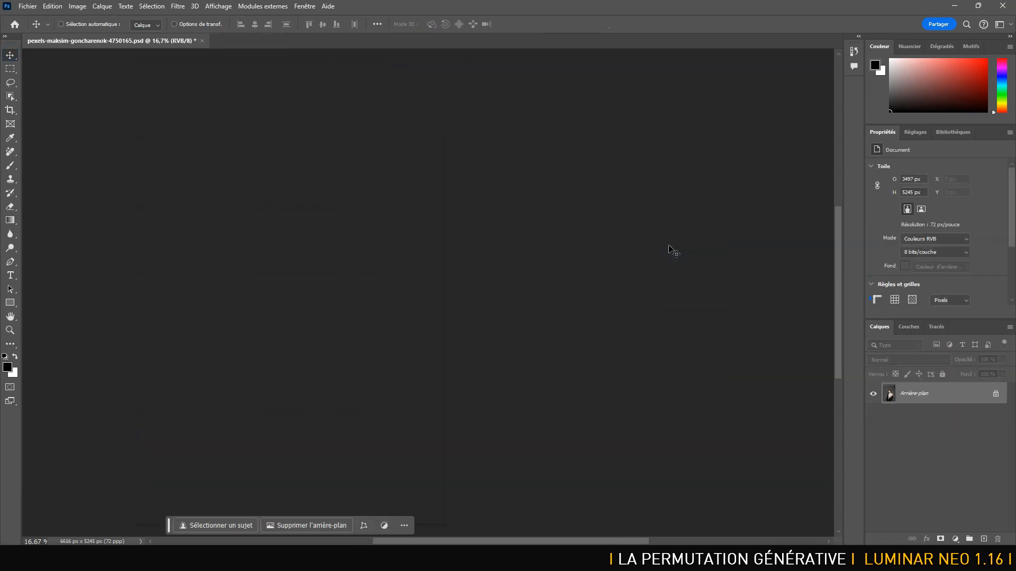
drag(354, 321, 458, 225)
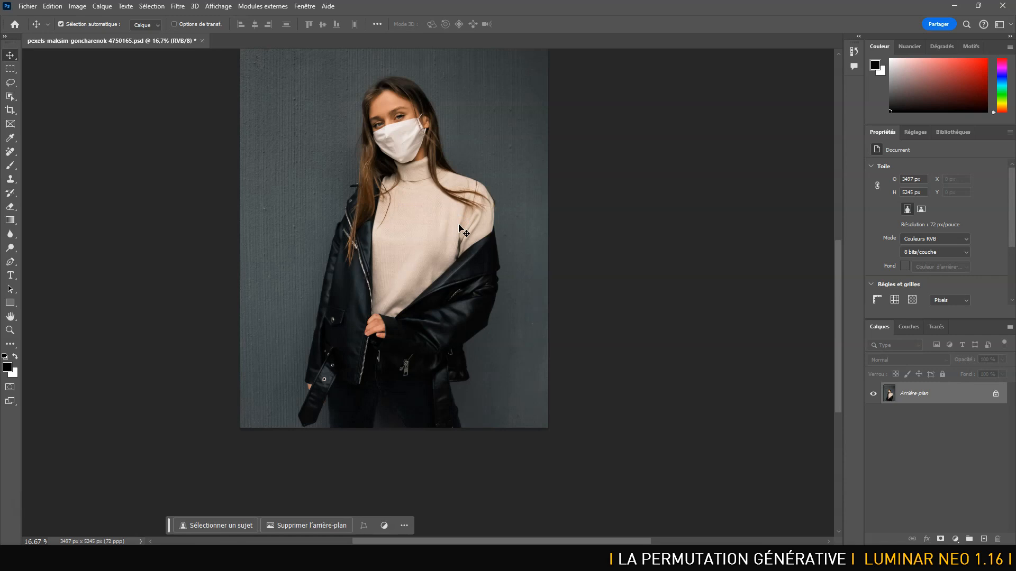
Extend the portrait's canvas downward to about 6612 px total height with Développement génératif and generate the new area without a prompt.
click(9, 110)
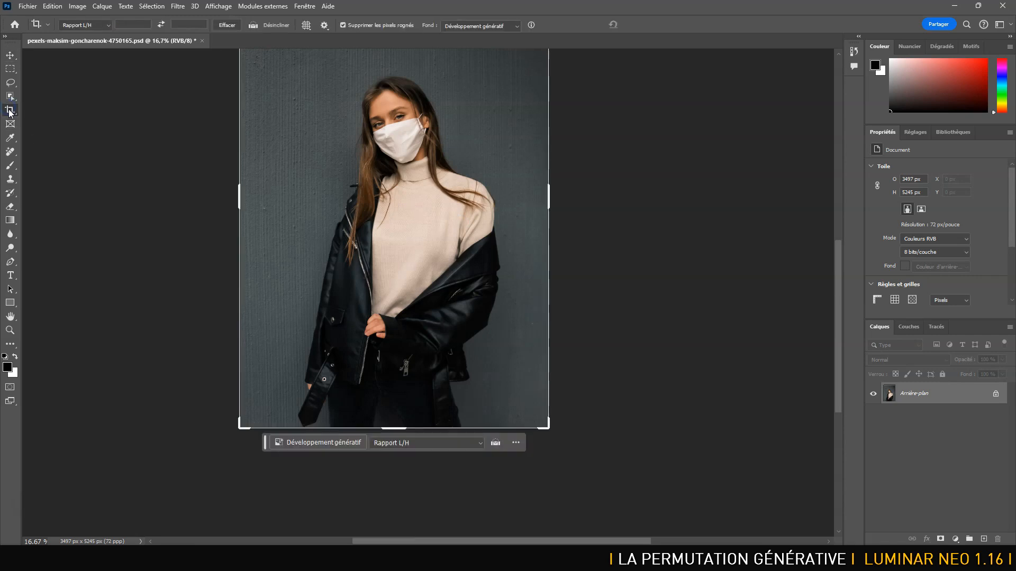
click(390, 426)
drag(389, 427, 401, 488)
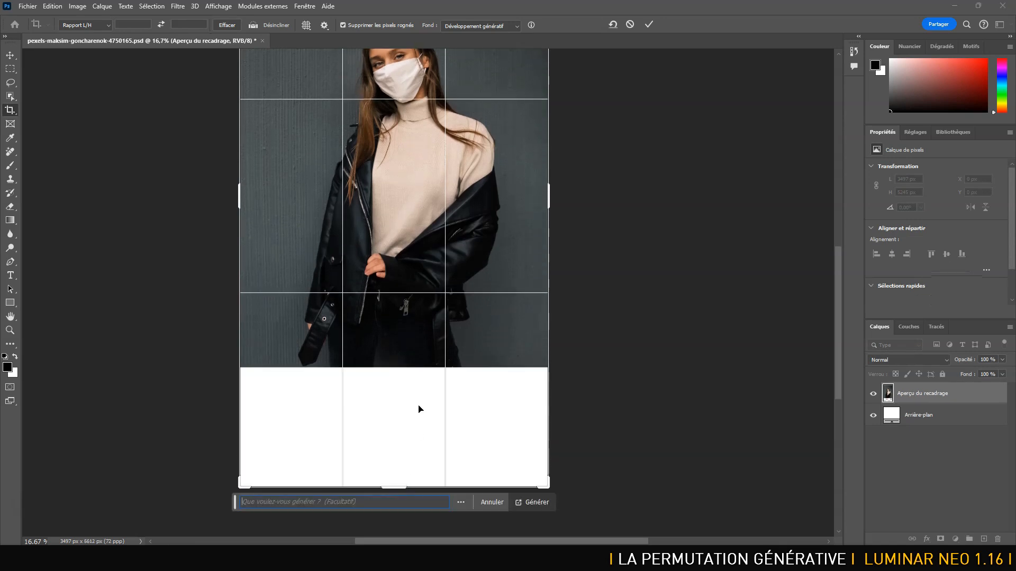
key(Return)
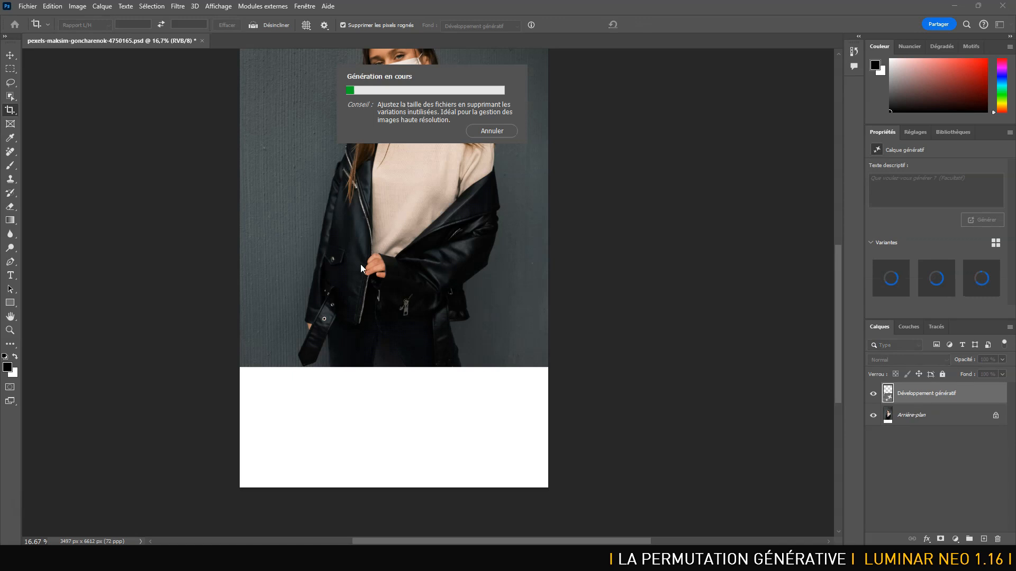
In Luminar Neo, extend the FDT folder's original masked-woman portrait downward by about a quarter of its height with Agrandissement génératif, without a prompt.
key(alt+Tab)
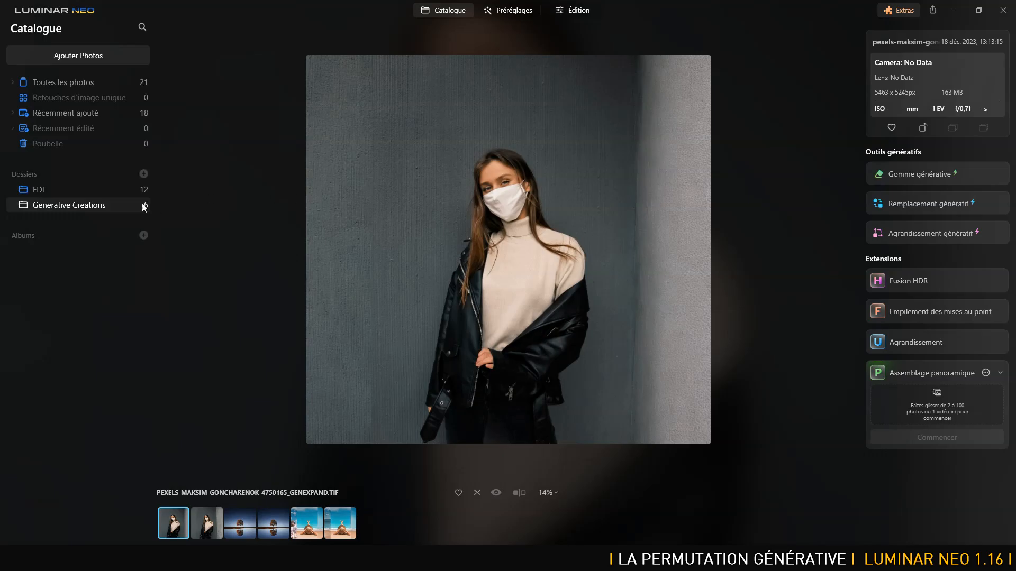
click(60, 190)
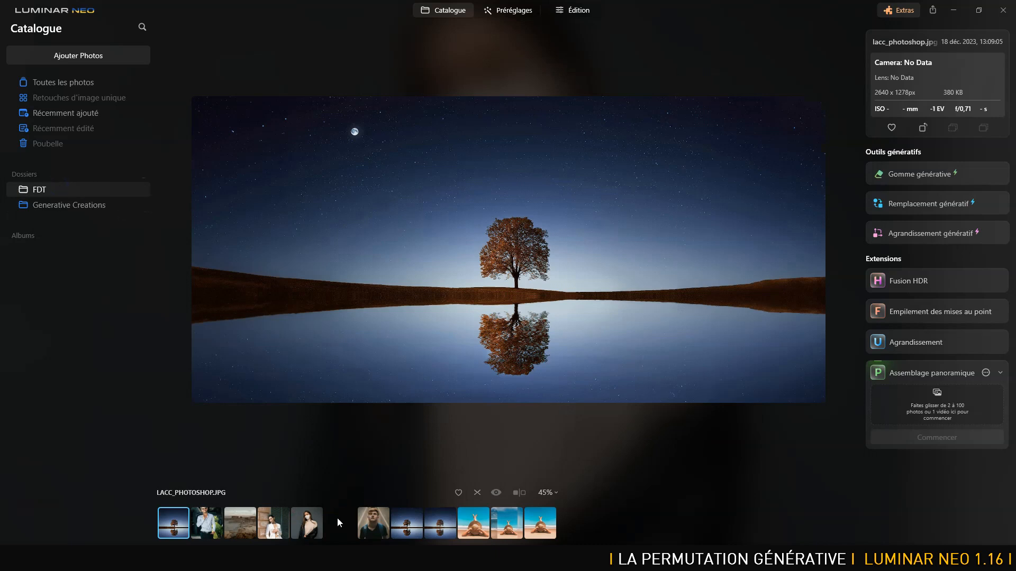
click(310, 523)
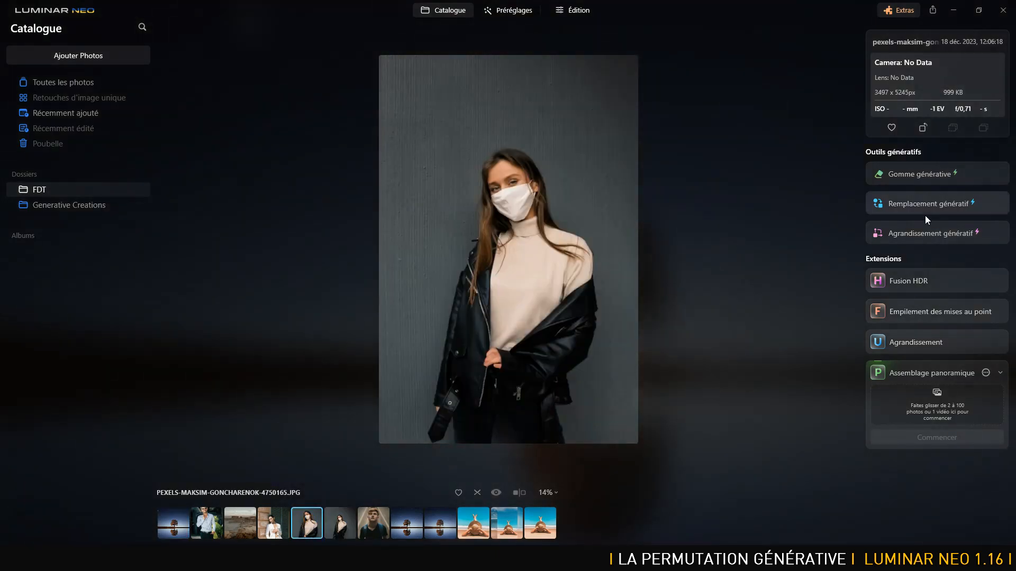
click(921, 233)
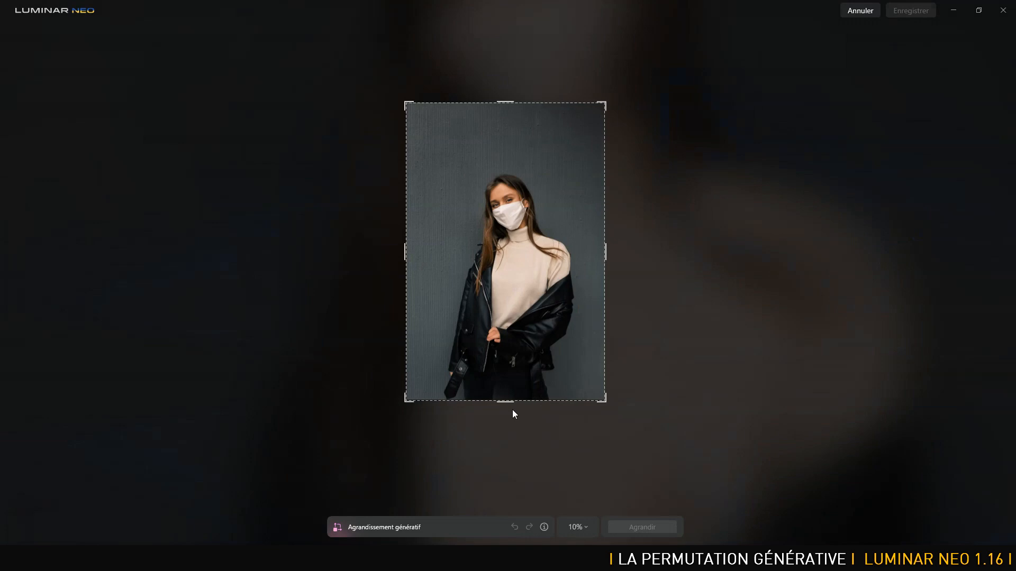
drag(505, 404, 513, 494)
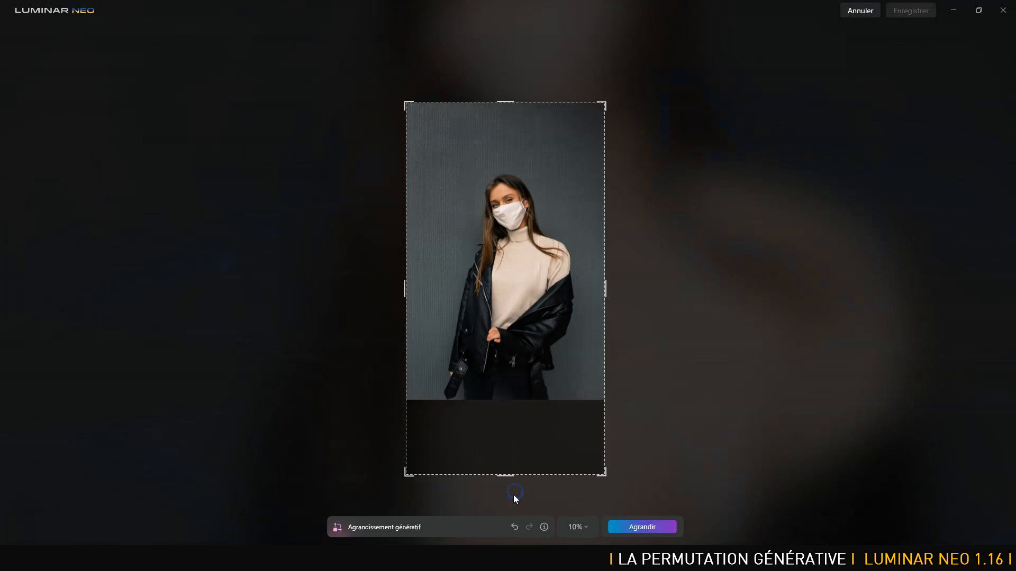
click(642, 528)
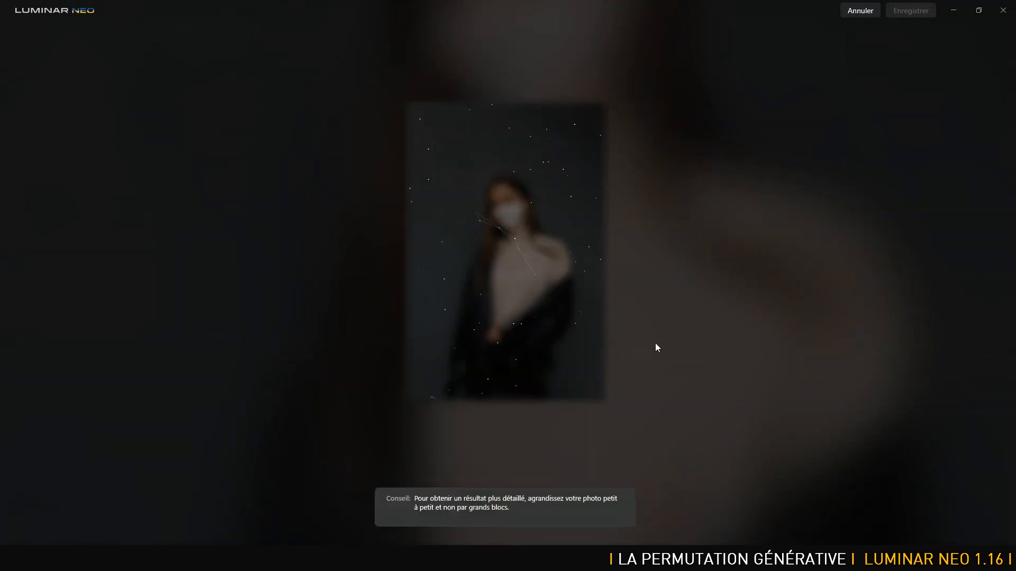
Switch to Photoshop, preview the second generated variant of the legs and select the third one, viewing the whole portrait.
key(alt+Tab)
key(alt+Tab)
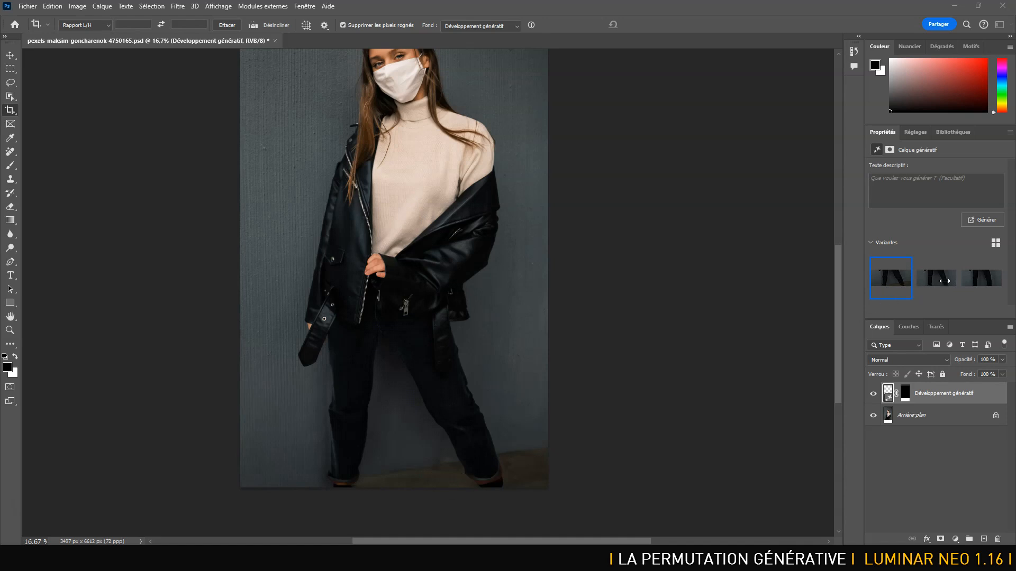
click(941, 285)
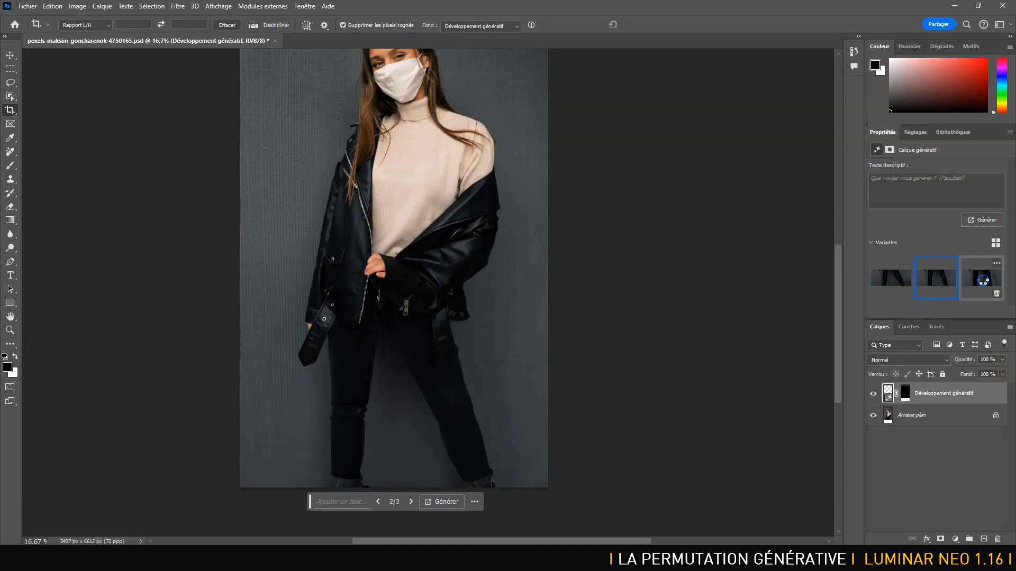
click(983, 283)
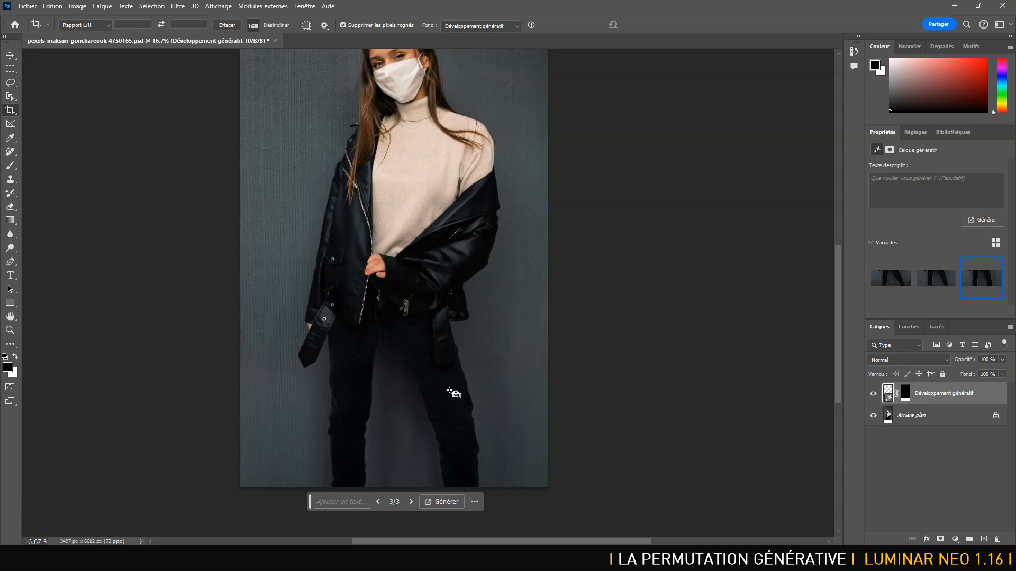
key(ctrl+minus)
key(ctrl+minus)
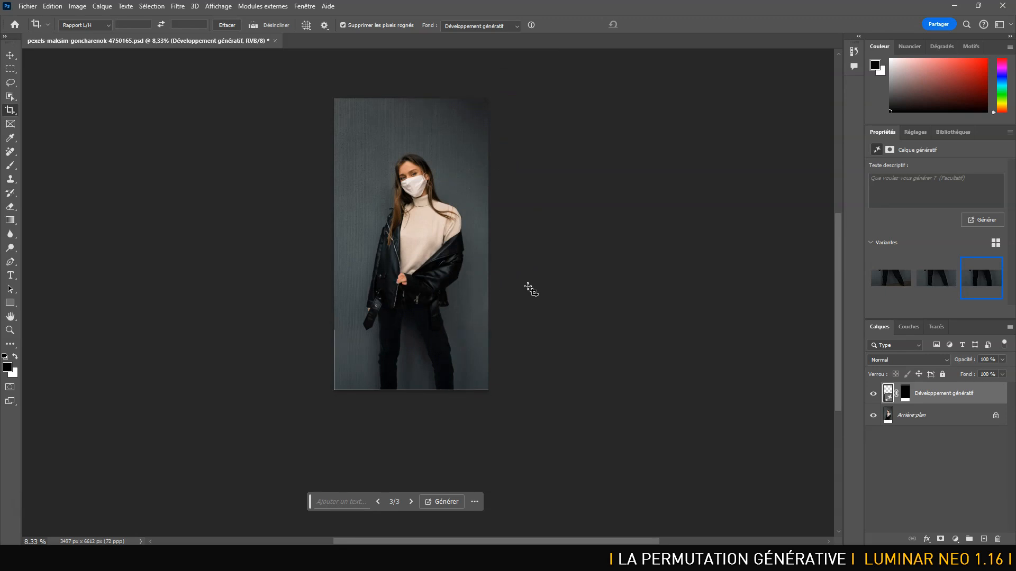
Return to Luminar Neo and examine the generated trousers and wall in the portrait's lower extension up close.
key(alt+Tab)
key(alt+Tab)
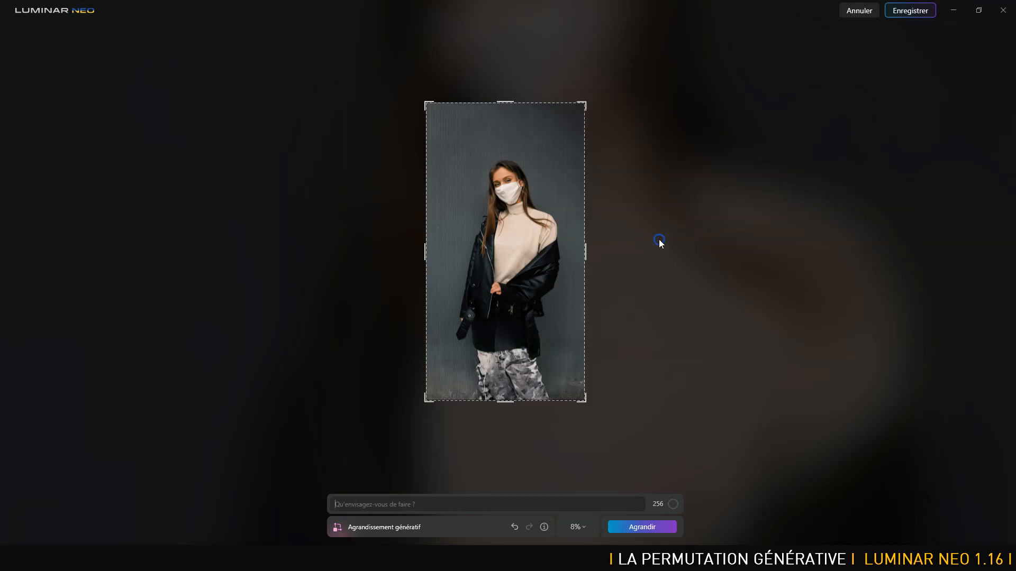
scroll(659, 239, up, 1)
key(space)
drag(517, 352, 517, 19)
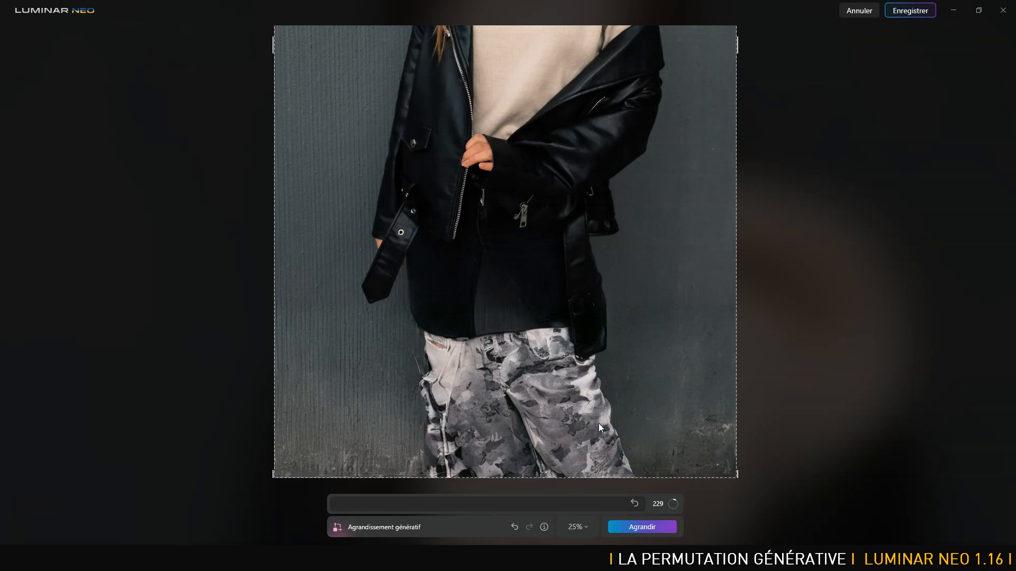
scroll(598, 423, down, 3)
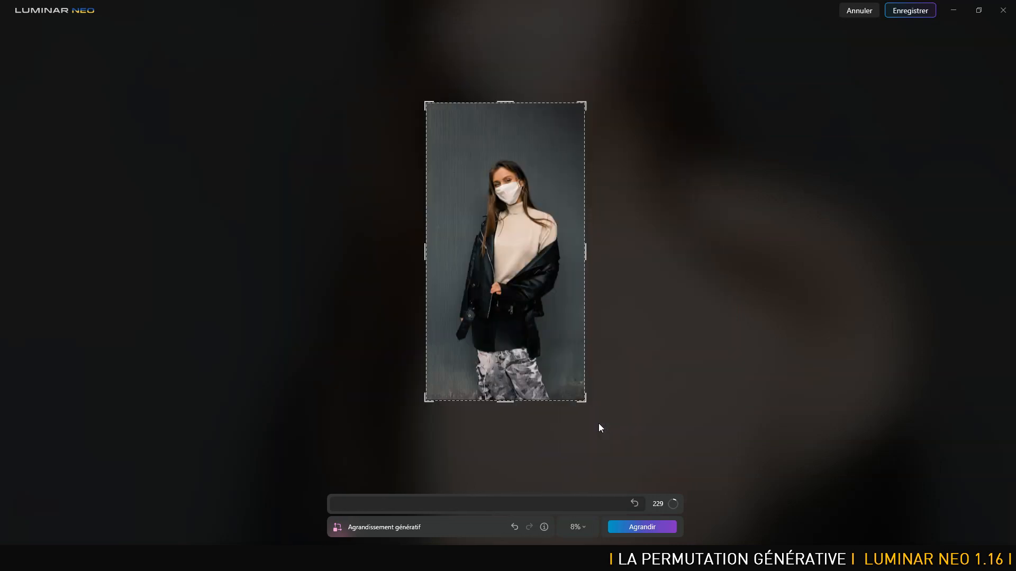
Undo the generated extension and regenerate the portrait's lower area with the prompt "black jeans".
click(514, 525)
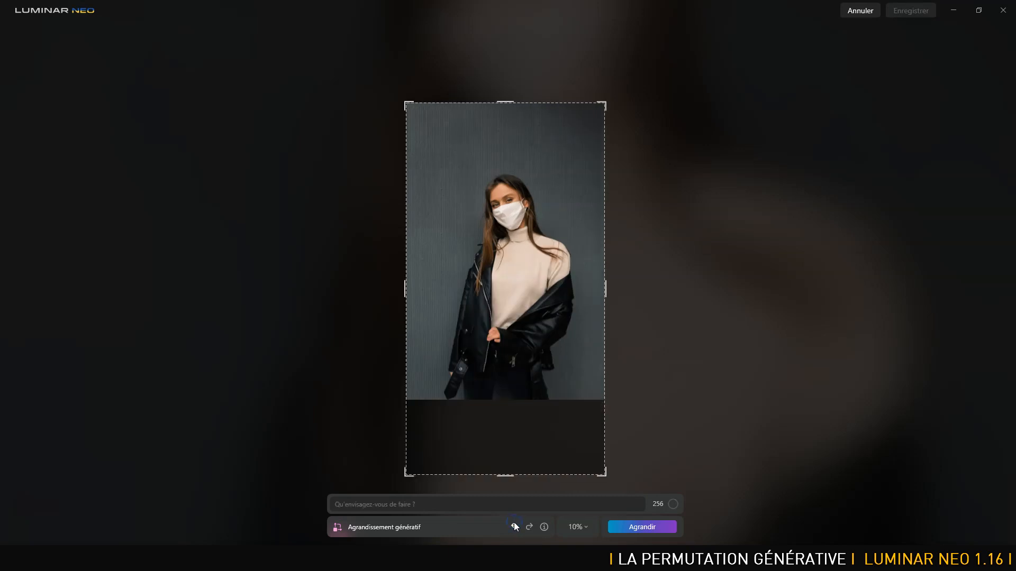
click(432, 501)
text(k jeans)
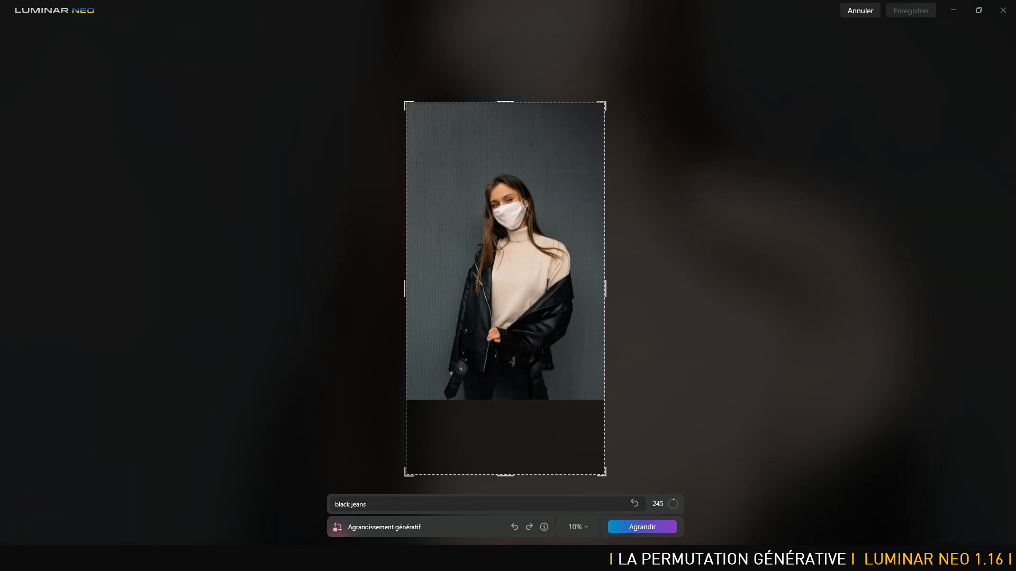
click(643, 527)
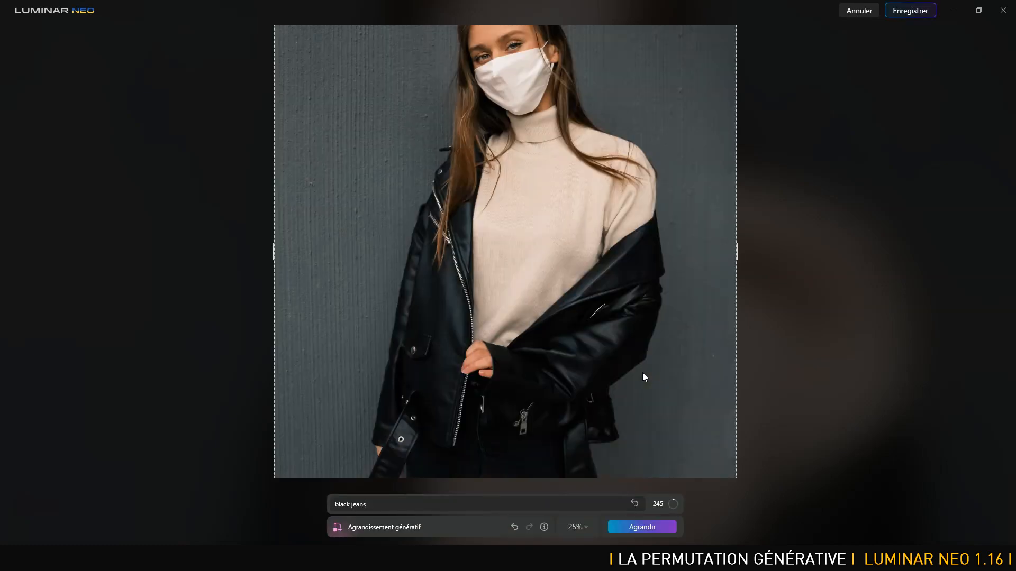
Inspect the regenerated legs and ground up close, and save the expanded portrait.
drag(654, 379, 659, 126)
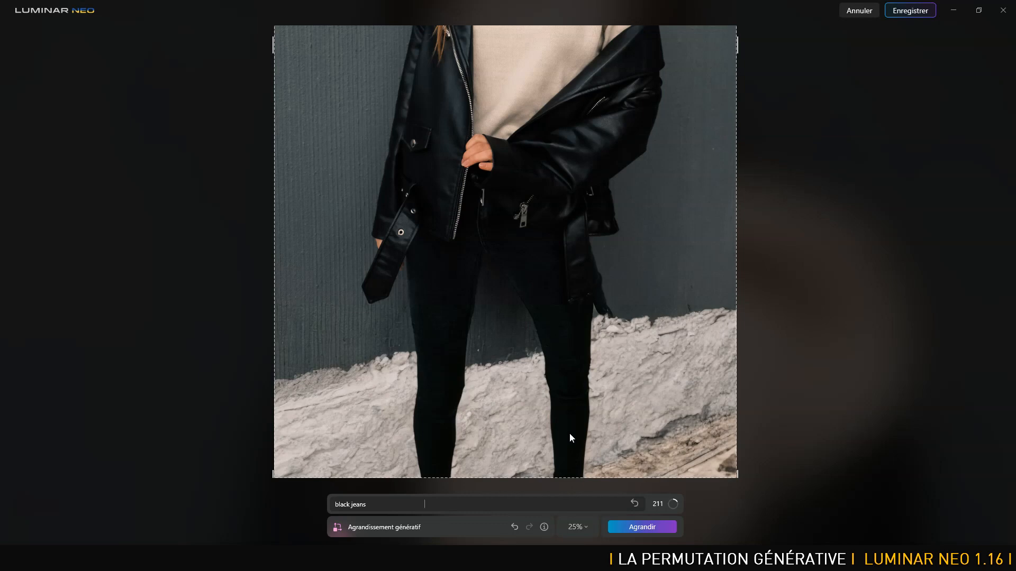
scroll(569, 433, down, 3)
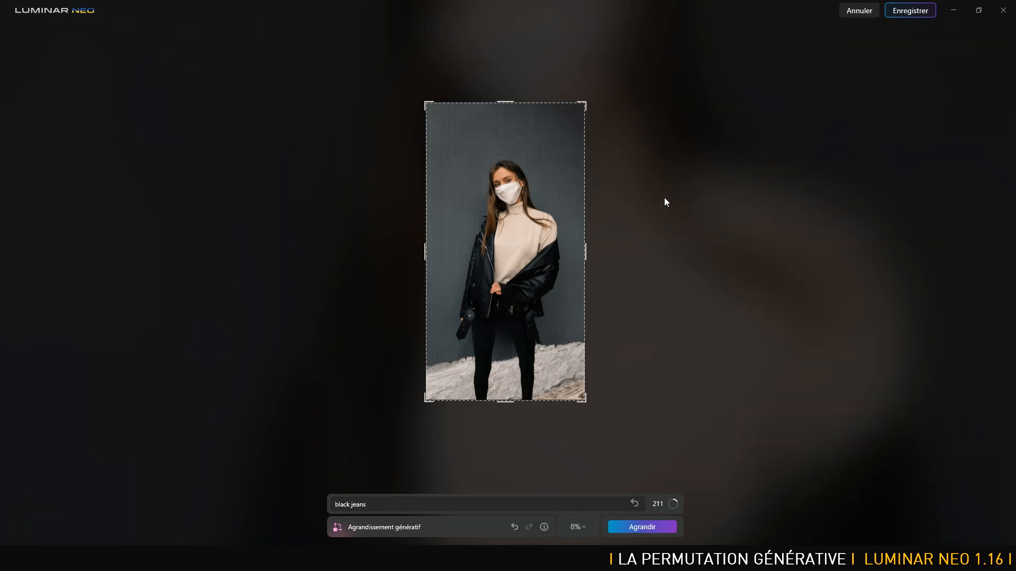
click(900, 17)
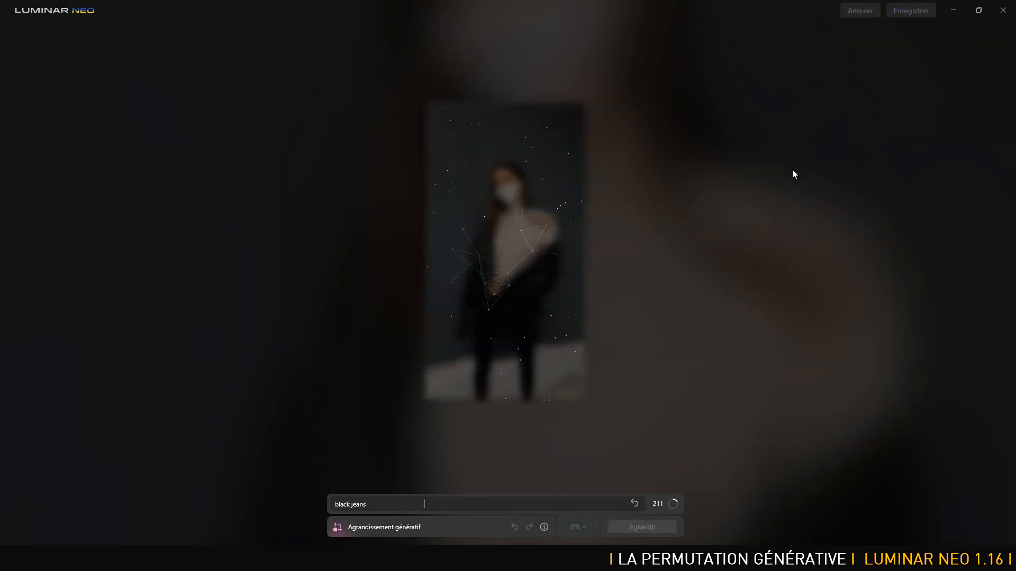
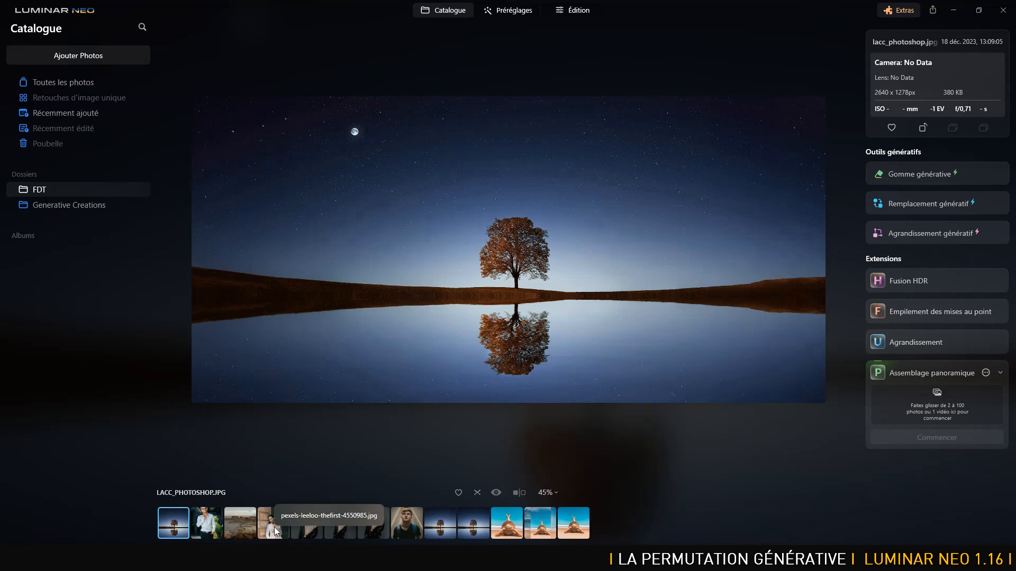
Select the portrait of the woman in the white suit and generatively expand its left side without a prompt.
click(274, 527)
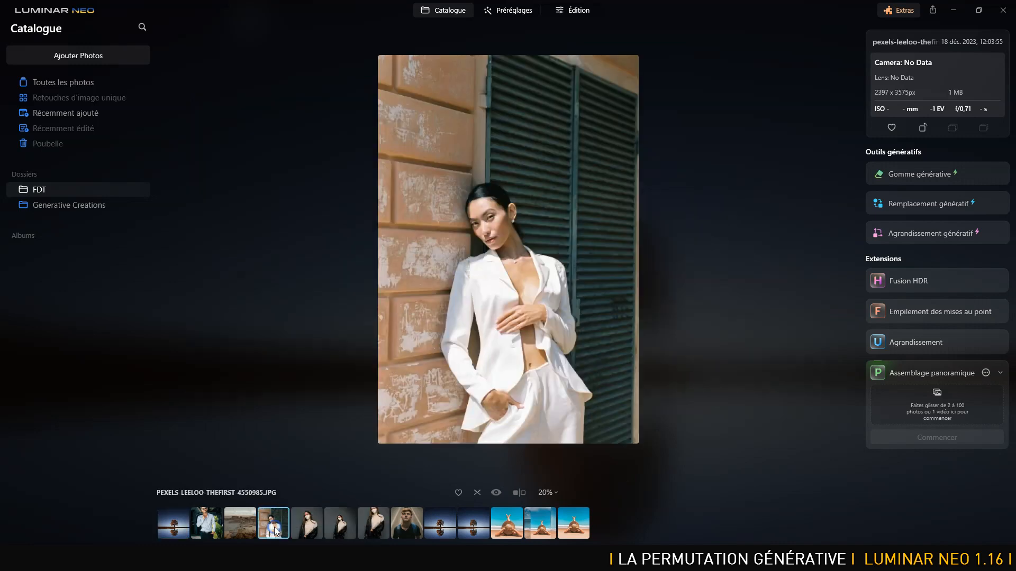
click(313, 530)
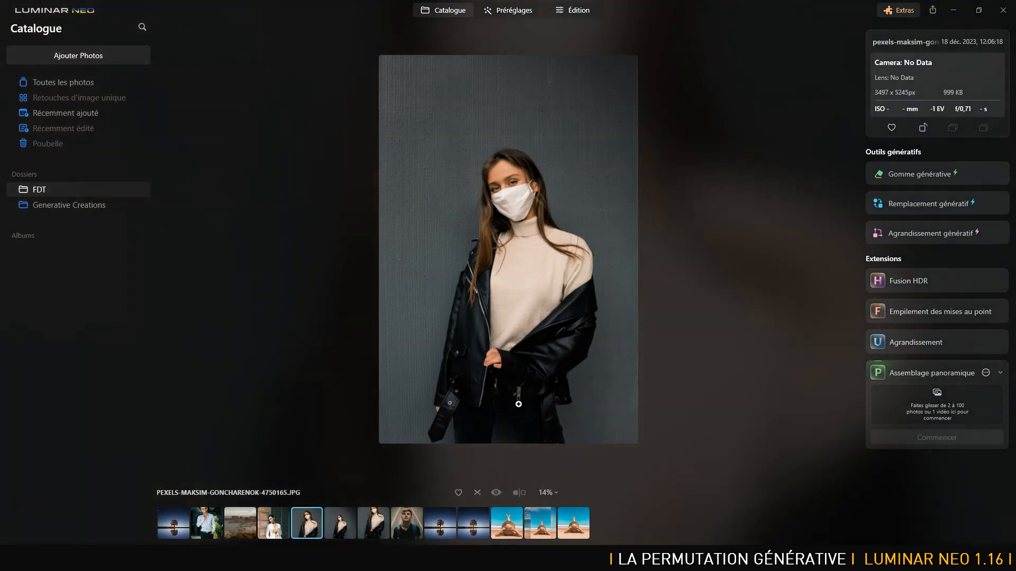
click(275, 523)
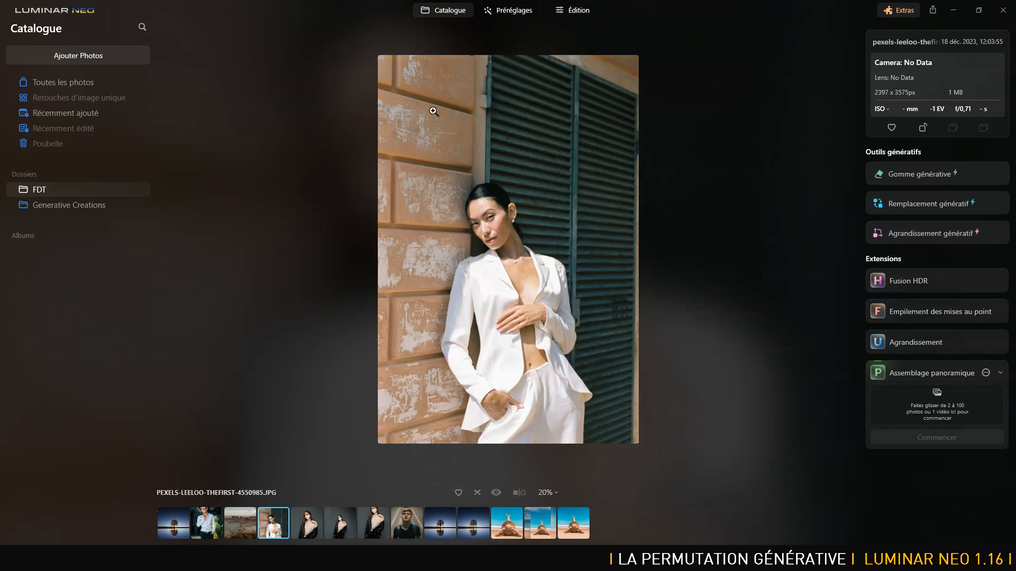
click(941, 236)
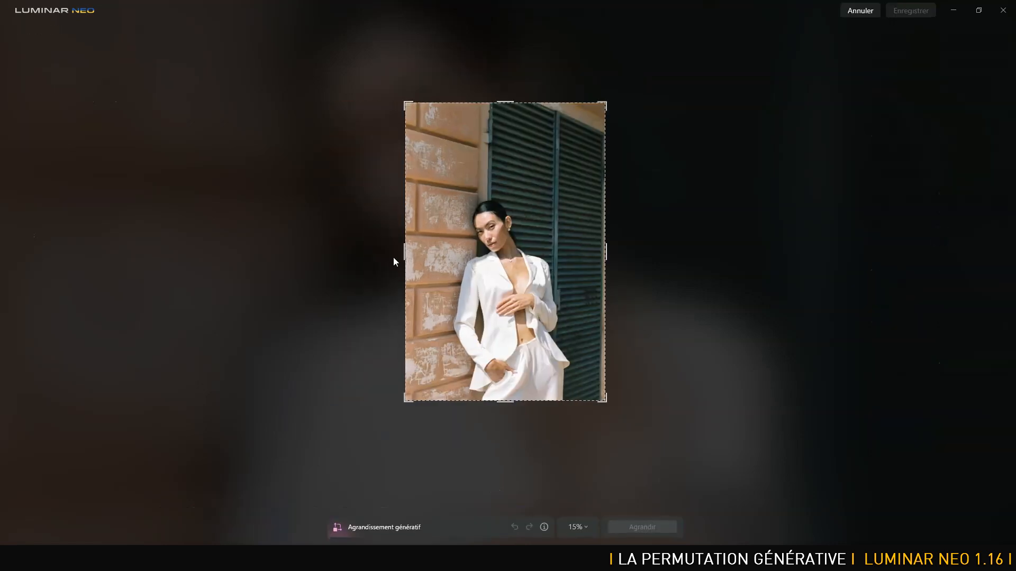
drag(405, 249, 267, 230)
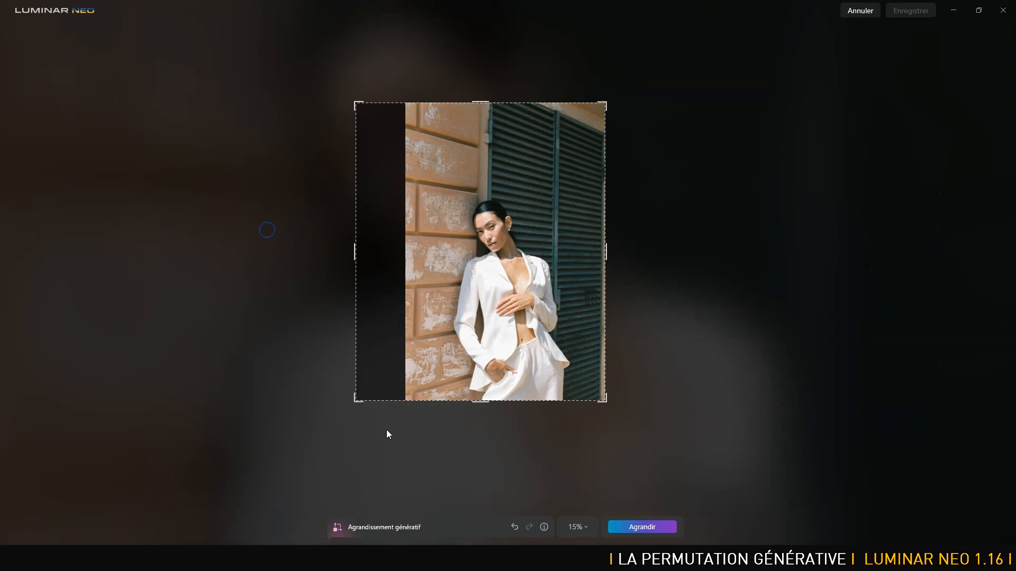
click(642, 527)
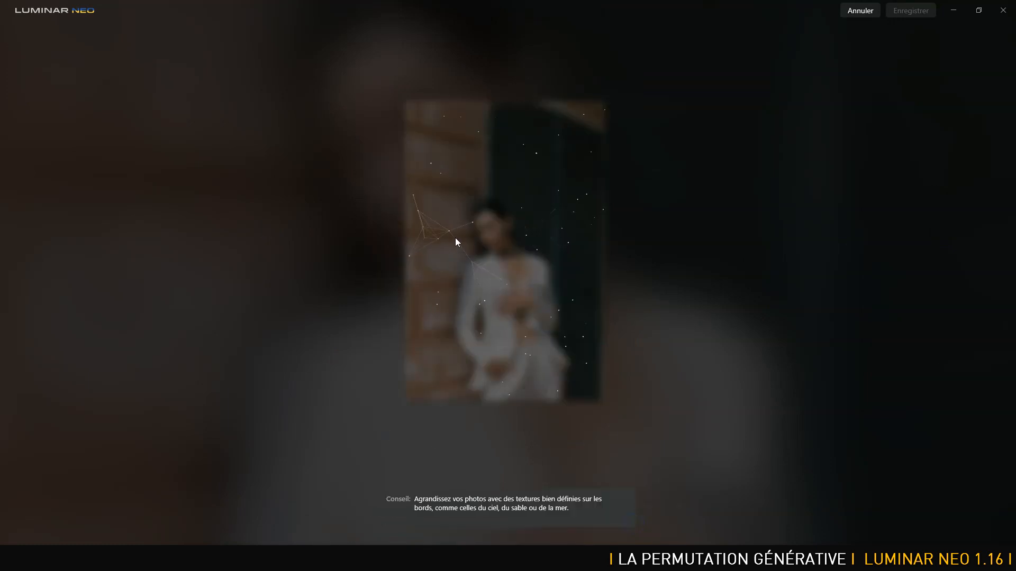
Switch to Photoshop, open the white-suit portrait JPG from the FDT folder and generatively expand its left side to 3332 px wide.
key(alt+Tab)
key(alt+Tab)
key(alt+Tab)
click(28, 5)
click(37, 30)
click(435, 96)
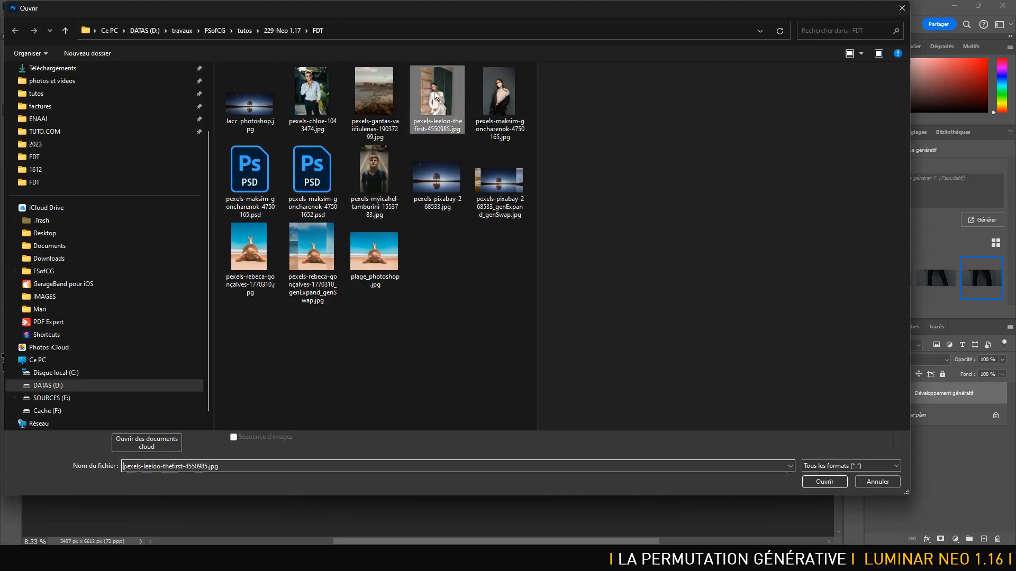
double_click(435, 95)
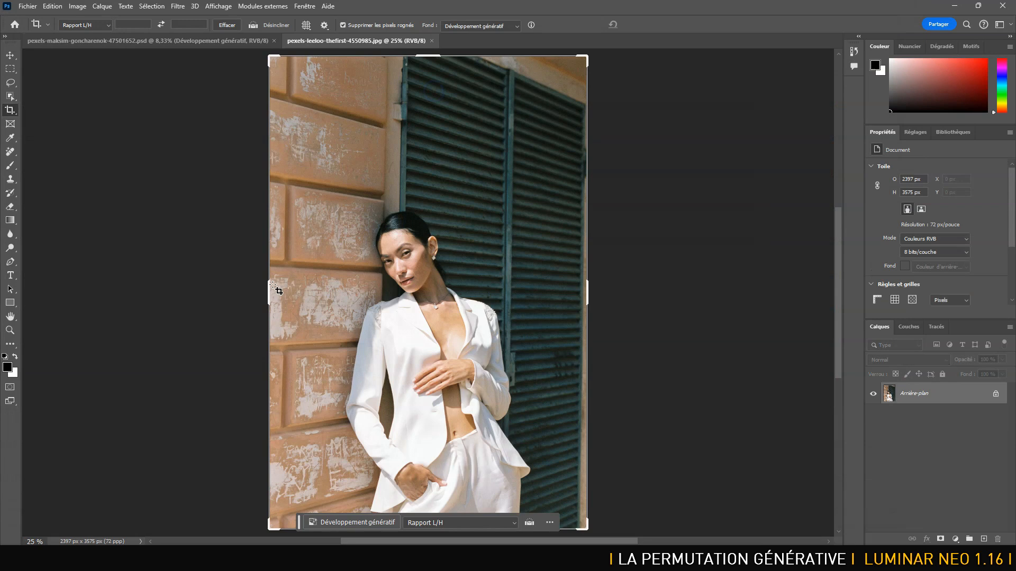
drag(275, 288, 204, 284)
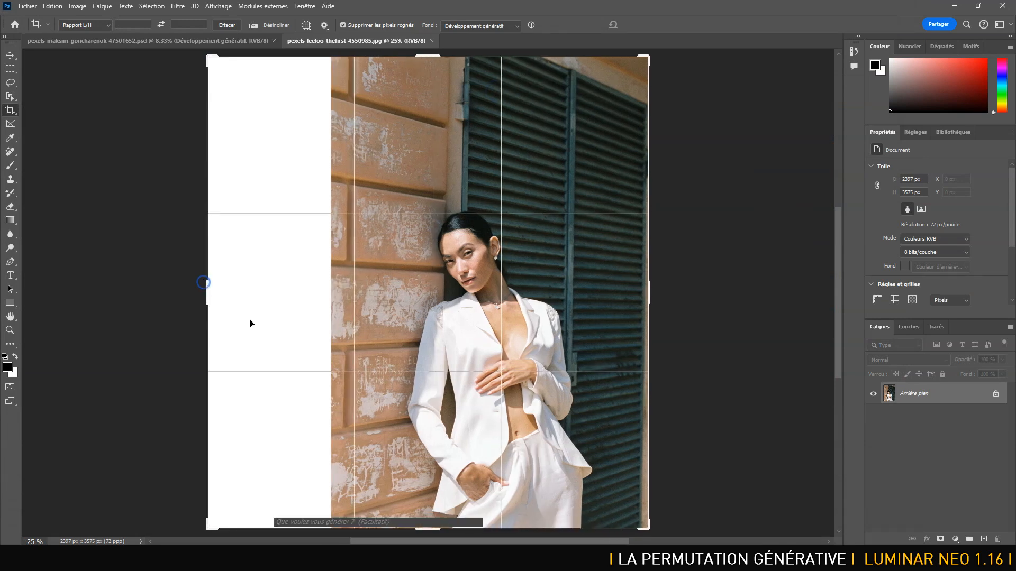
click(578, 521)
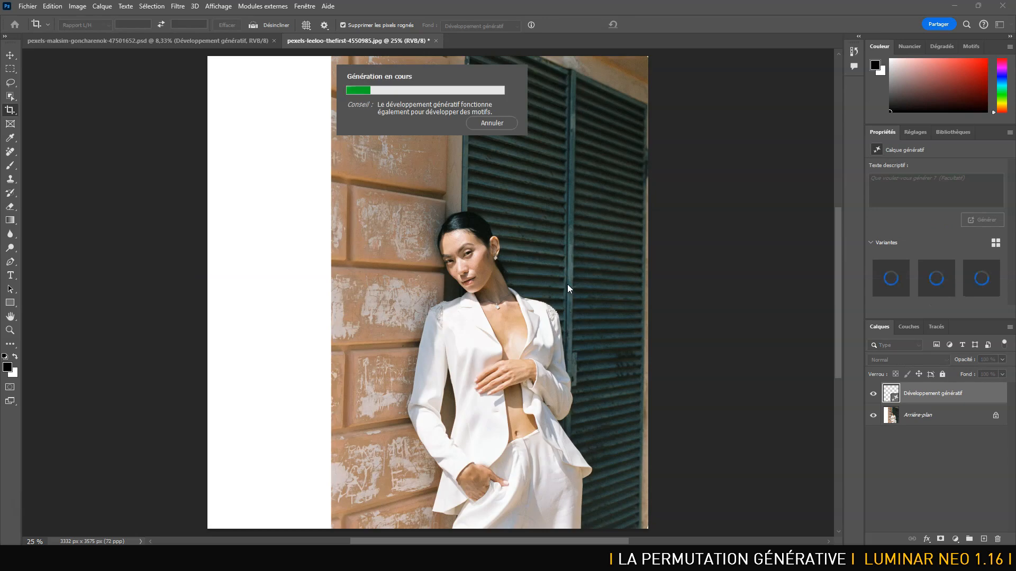
Return to Luminar Neo and generatively expand the right side of the white-suit portrait without a prompt.
key(alt+Tab)
key(alt+Tab)
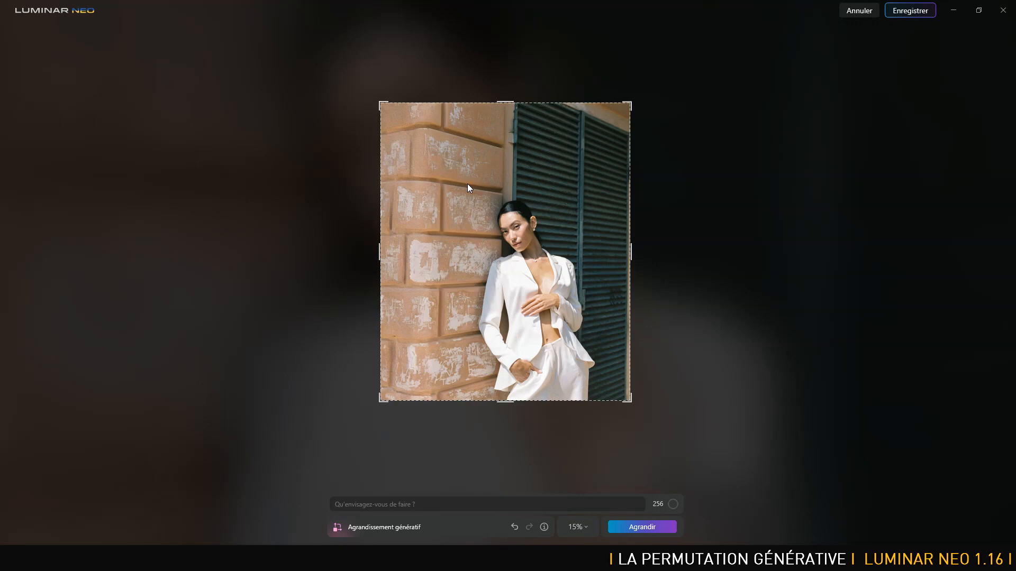
drag(628, 245, 709, 252)
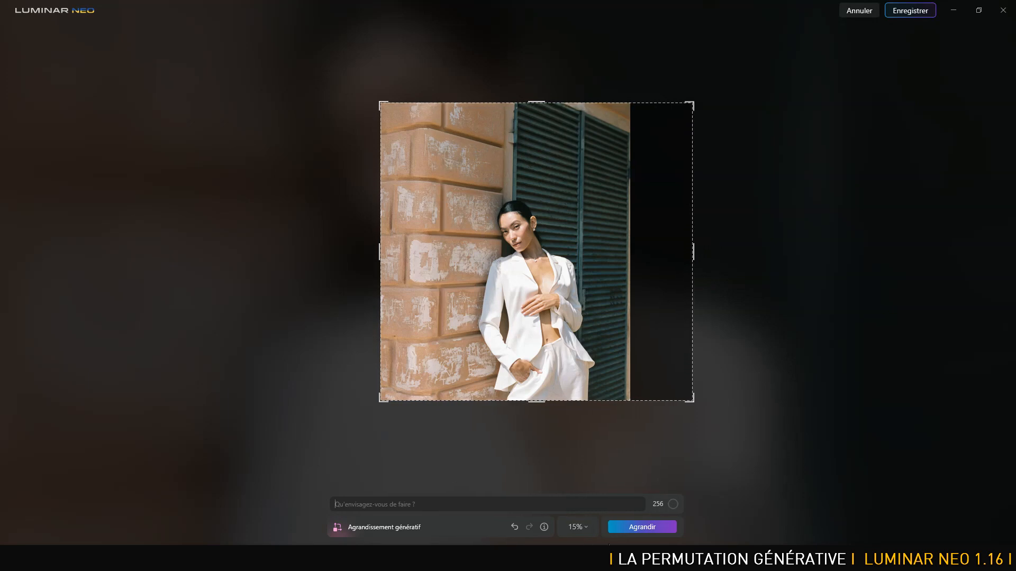
click(630, 528)
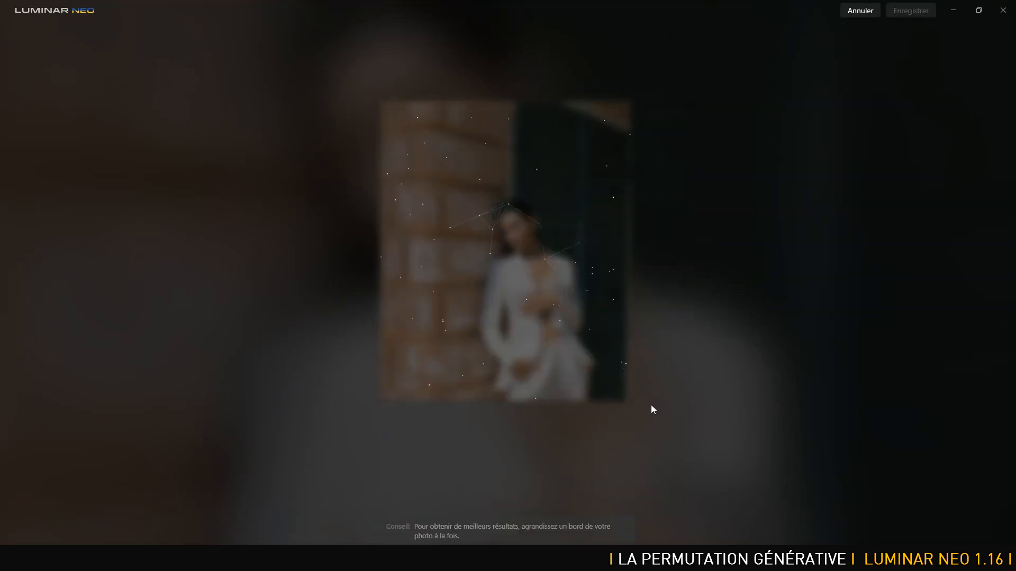
Switch to Photoshop and compare the generated wall with the original by hiding and showing the generative layer.
key(alt+Tab)
key(alt+Tab)
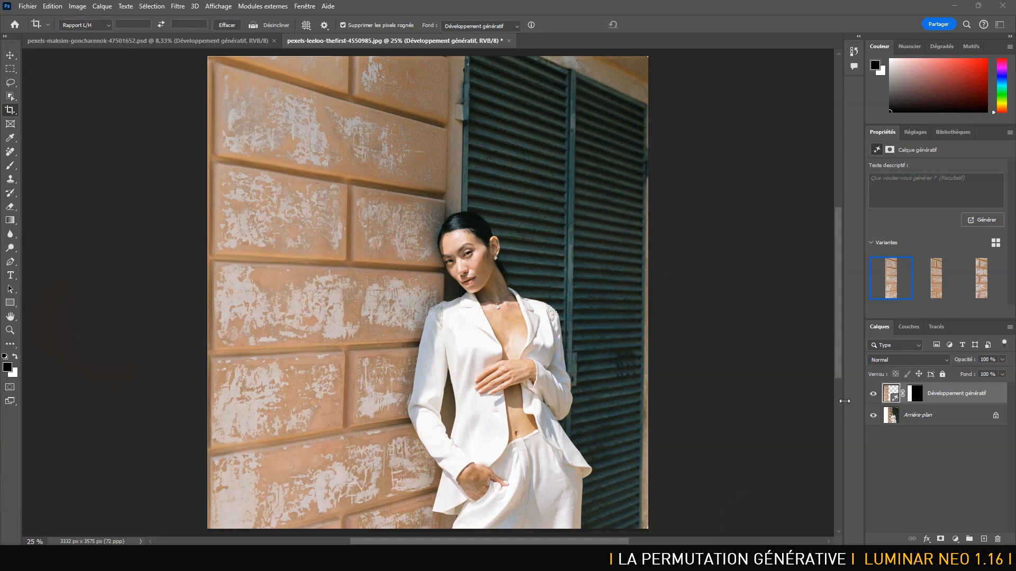
click(874, 395)
click(874, 395)
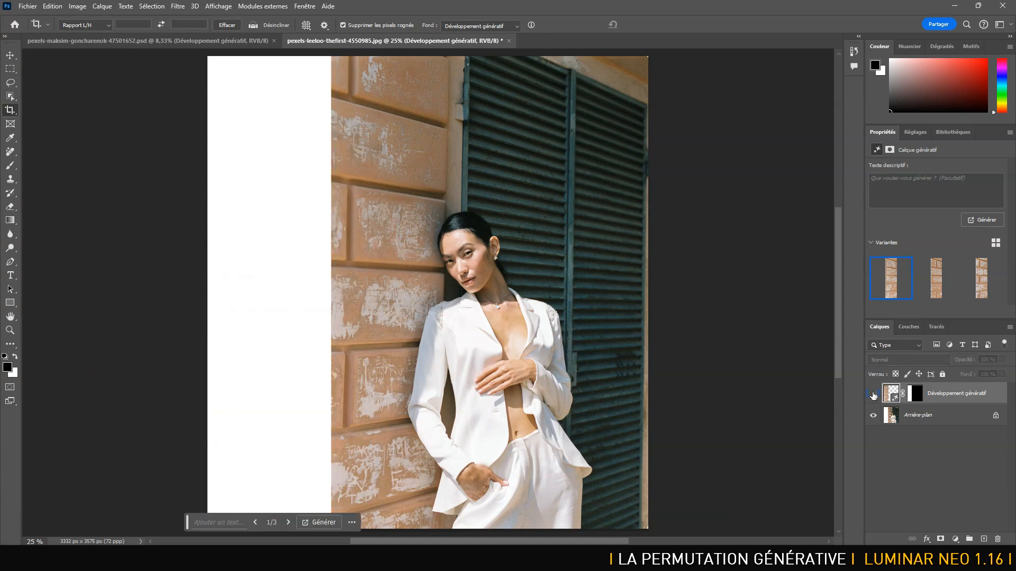
click(873, 395)
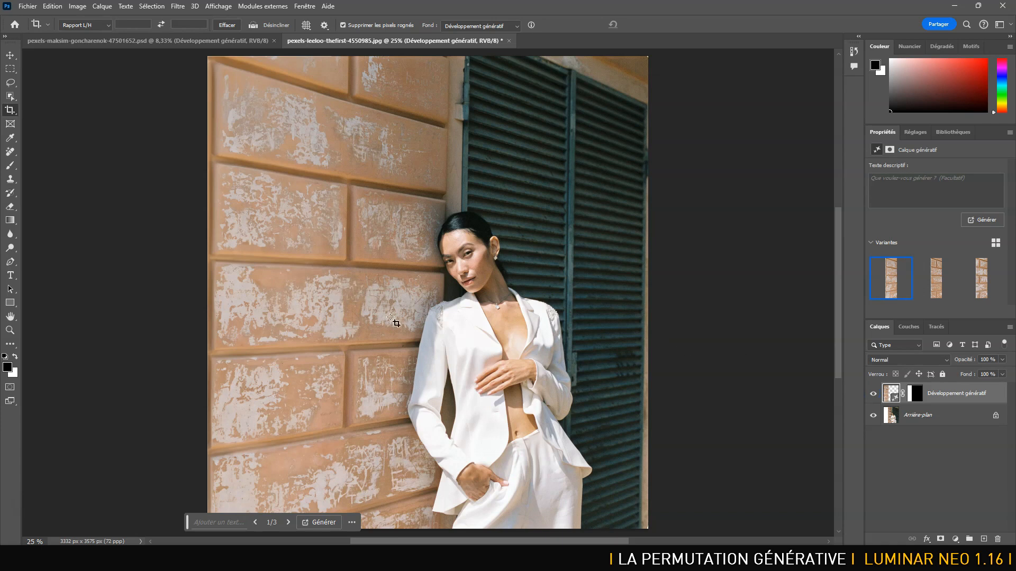
Crop the canvas outward on the portrait's right side to 4052 px wide and generate the fill without a prompt.
click(10, 110)
drag(648, 292, 699, 296)
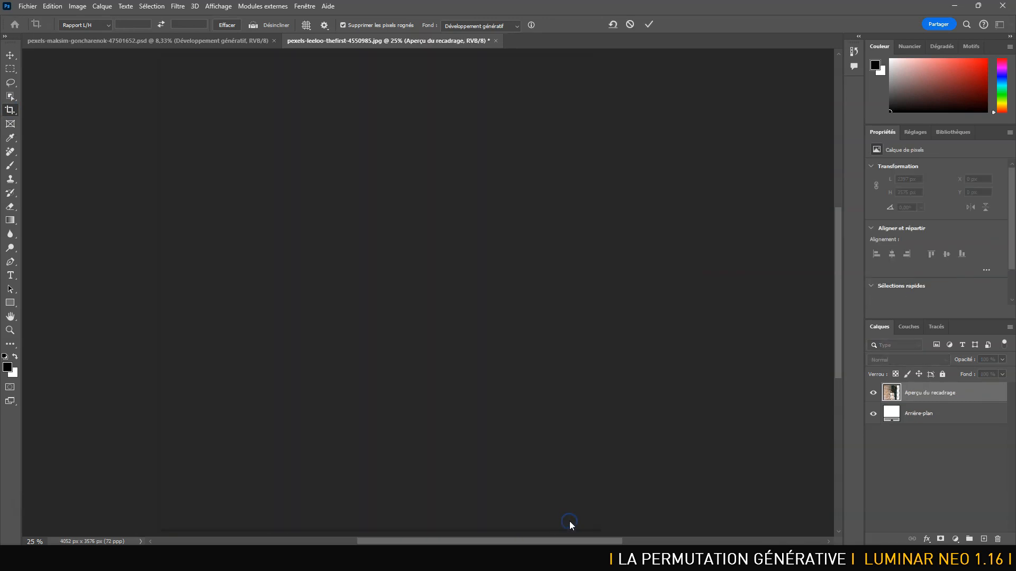
click(570, 521)
Return to Luminar Neo and save the white-suit portrait expanded on both sides.
key(alt+Tab)
key(alt+Tab)
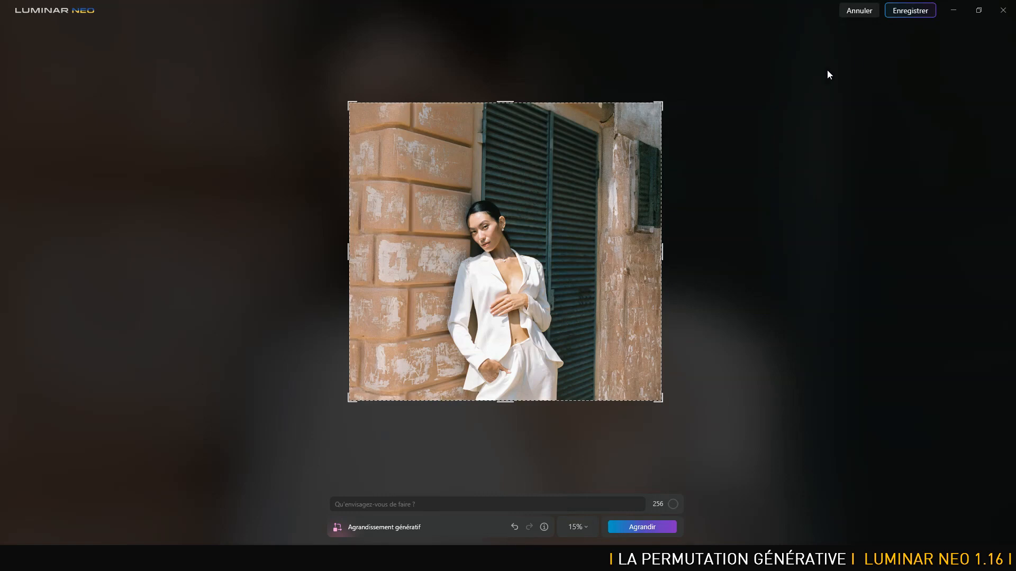
click(911, 10)
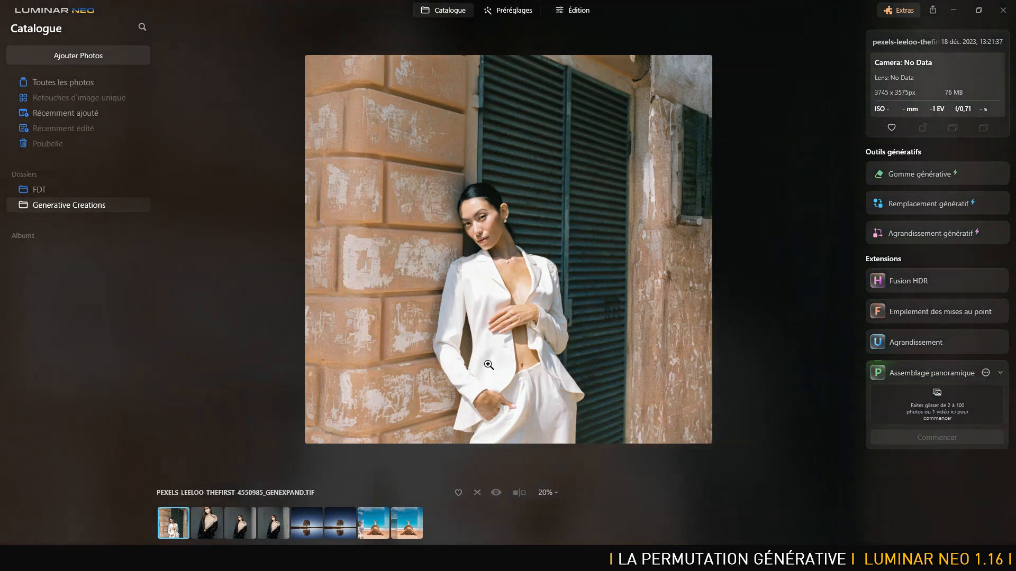
Switch to Photoshop, compare the second and third variants of the right-side extension, and keep the second one.
key(alt+Tab)
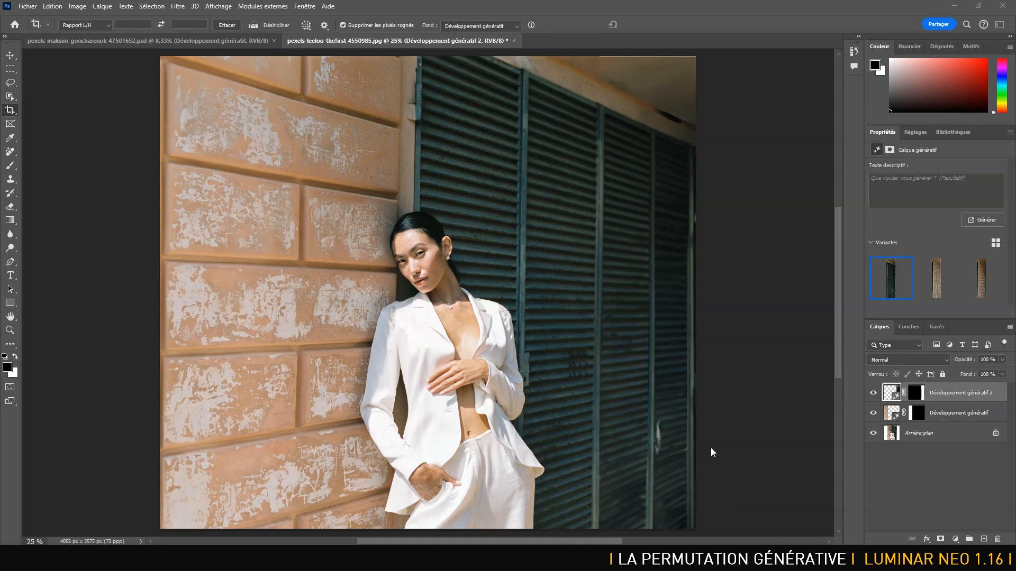
click(934, 279)
click(934, 279)
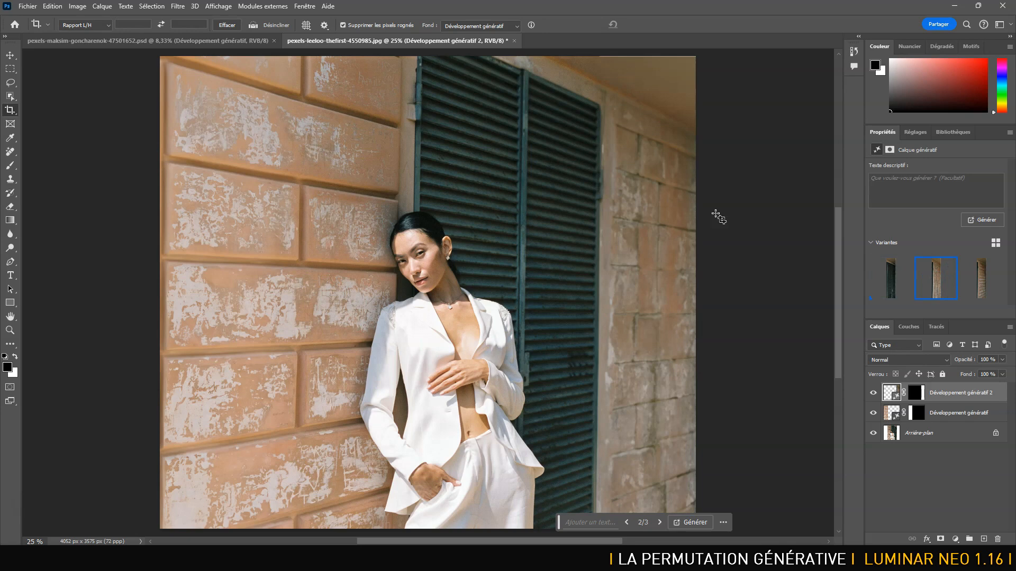
click(981, 271)
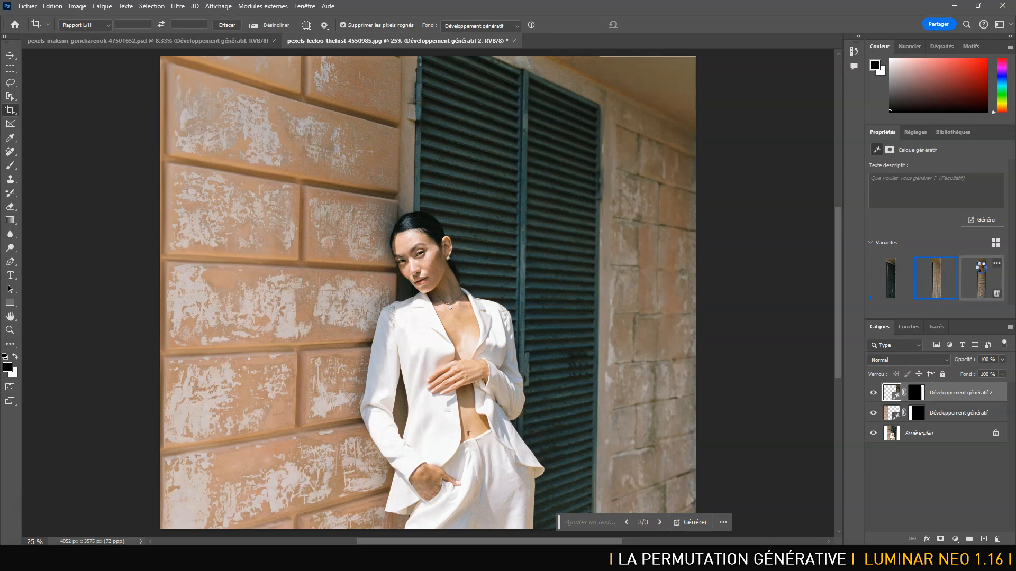
click(935, 272)
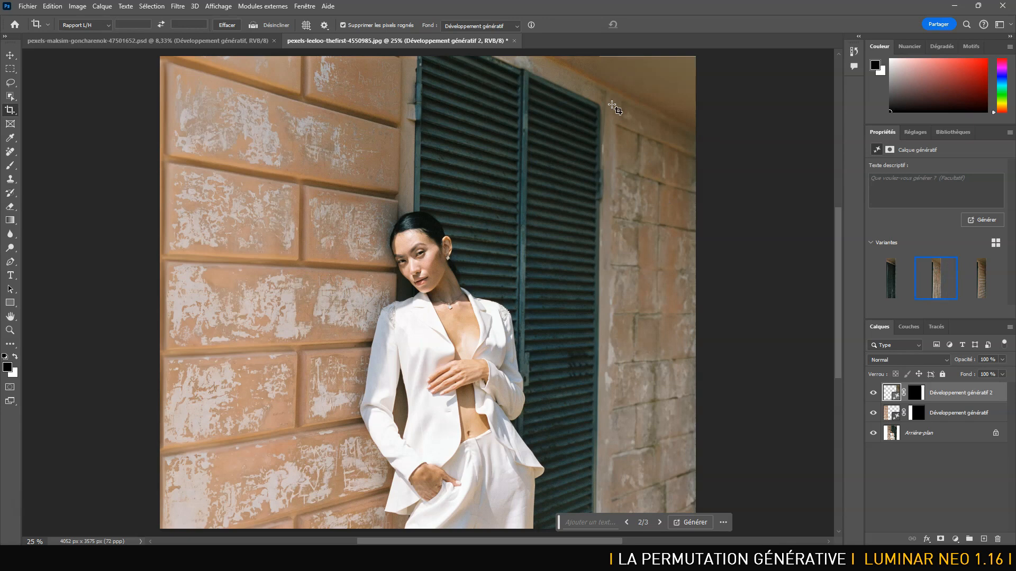
click(982, 277)
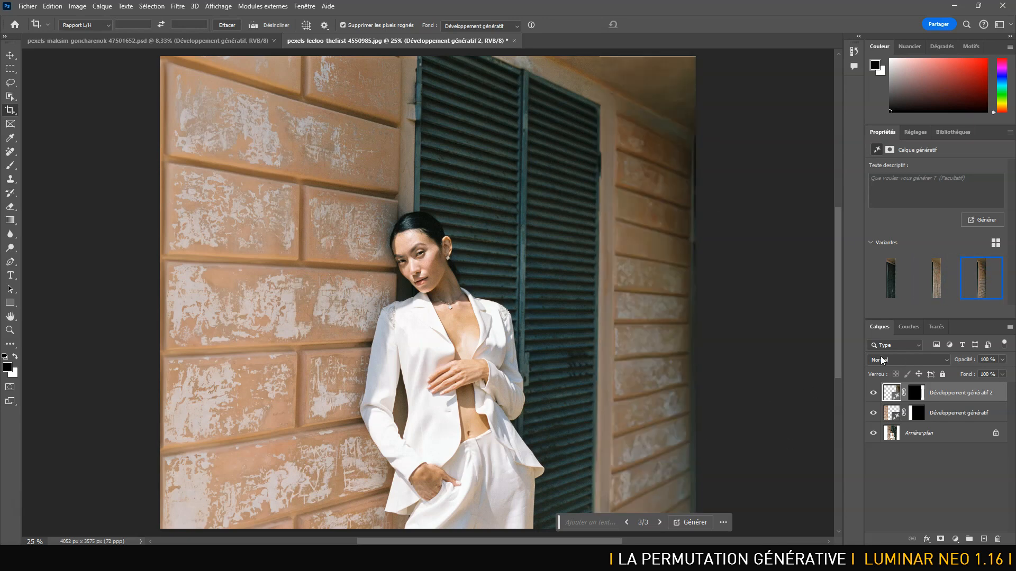
click(934, 285)
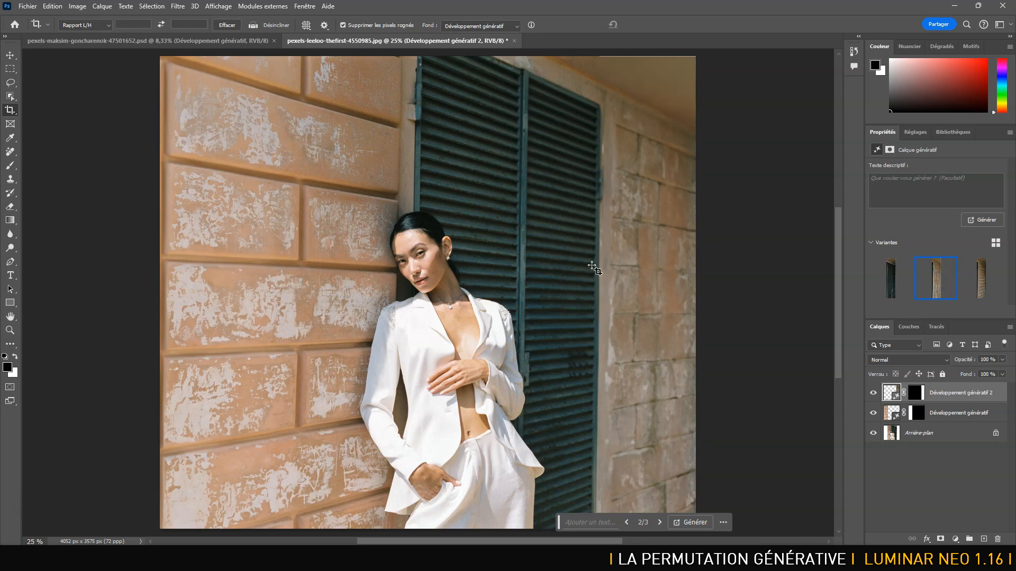
Save the expanded portrait as a PSD in the FDT folder with maximized compatibility.
key(ctrl+shift+s)
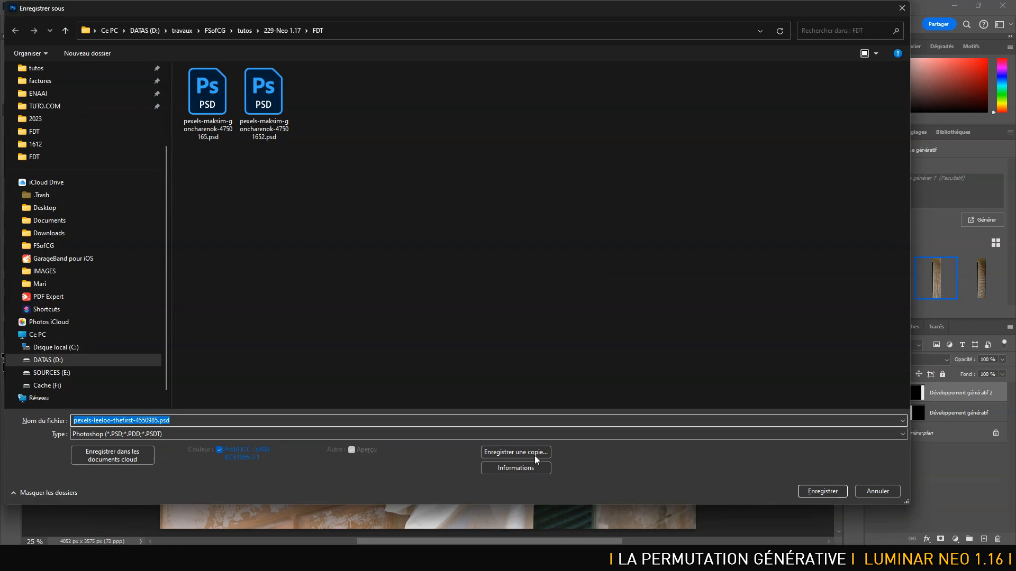
click(823, 491)
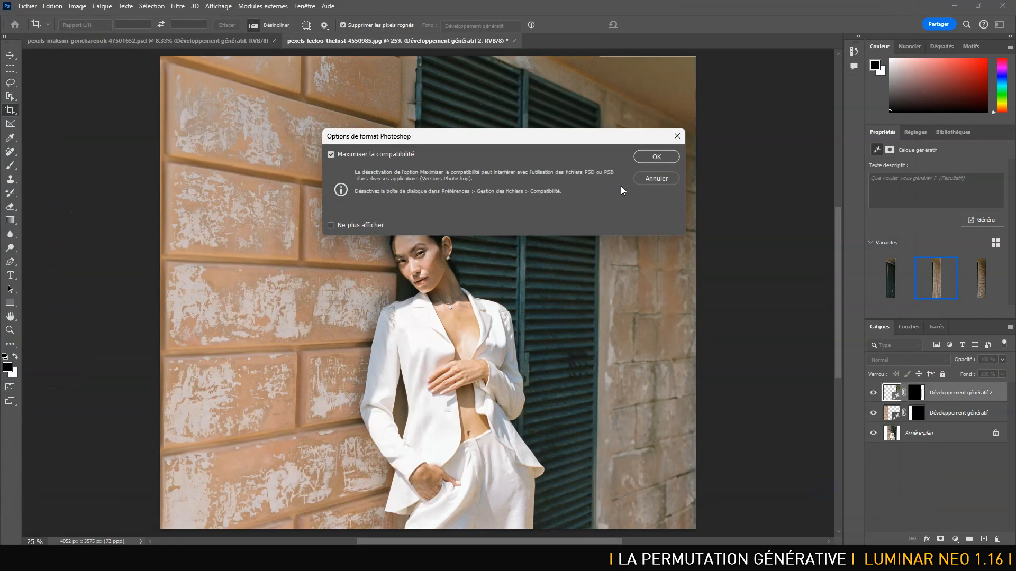
click(656, 156)
Return to Luminar Neo, select the portrait of the young man with the blue backpack in FDT and generatively expand it downward.
key(alt+Tab)
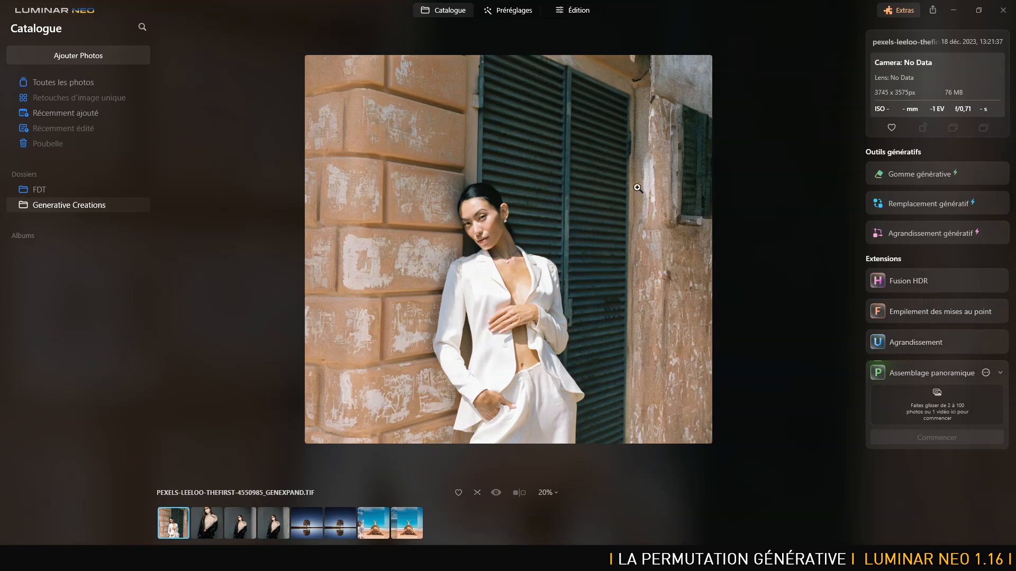
click(59, 192)
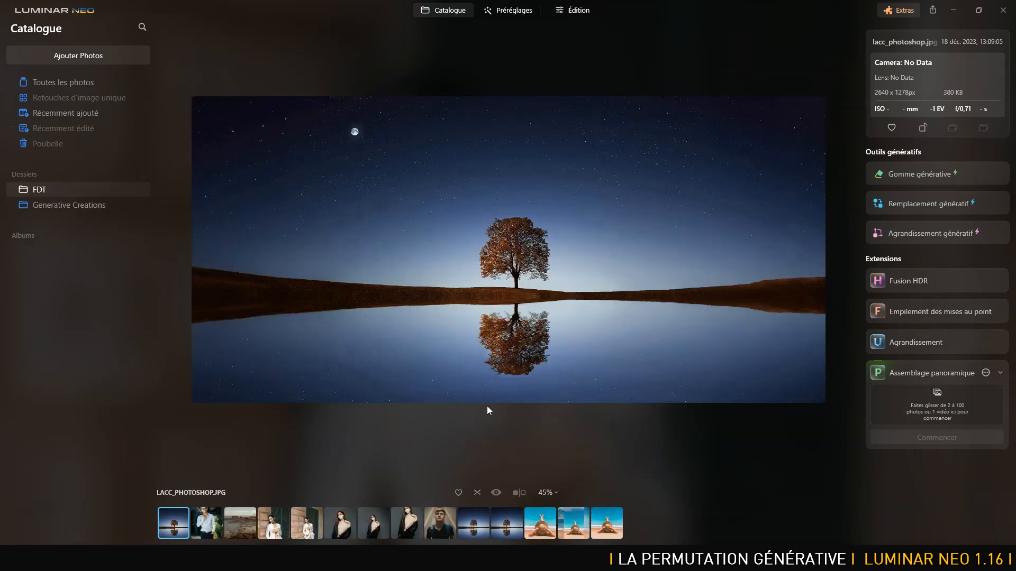
click(439, 524)
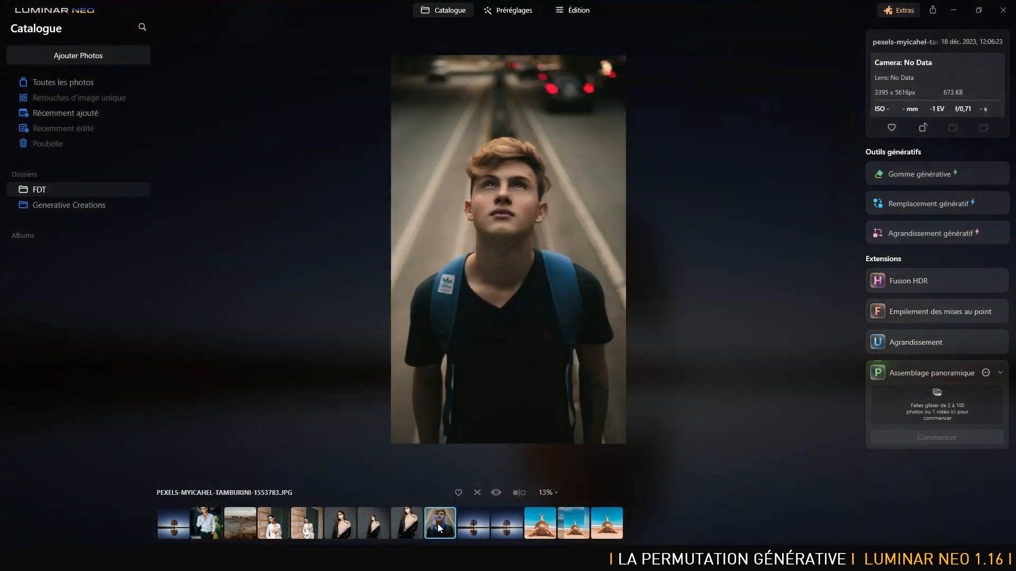
click(944, 233)
drag(507, 400, 507, 475)
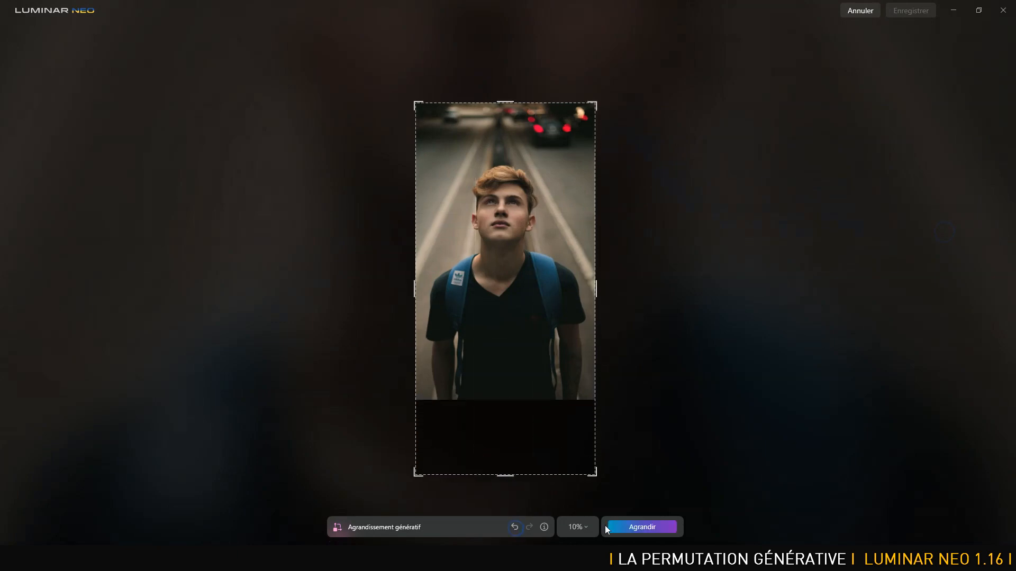
click(639, 529)
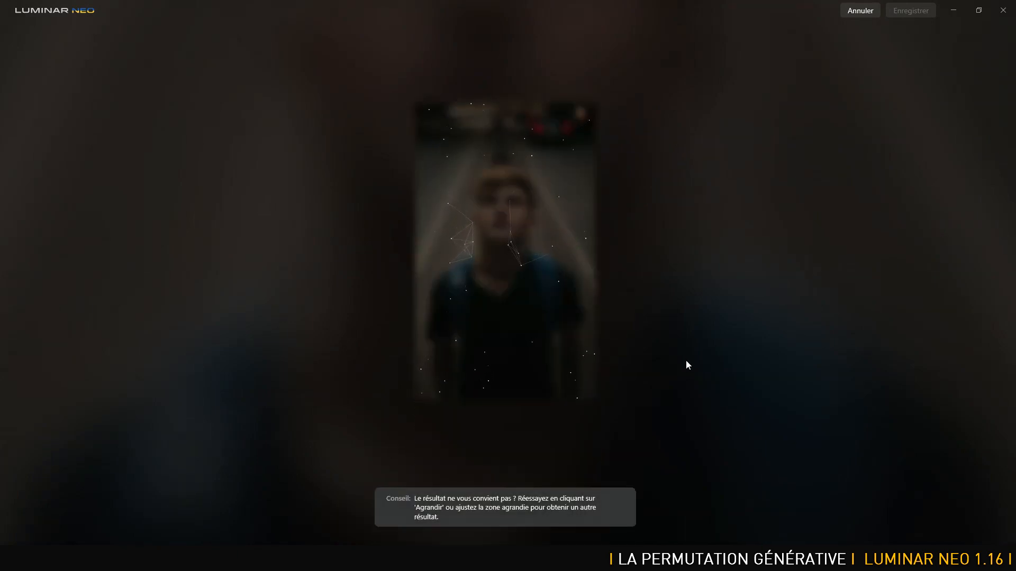
Switch to Photoshop, open the JPG portrait of the young man with the blue backpack from FDT, and generatively expand it downward.
key(alt+Tab)
click(28, 5)
click(37, 31)
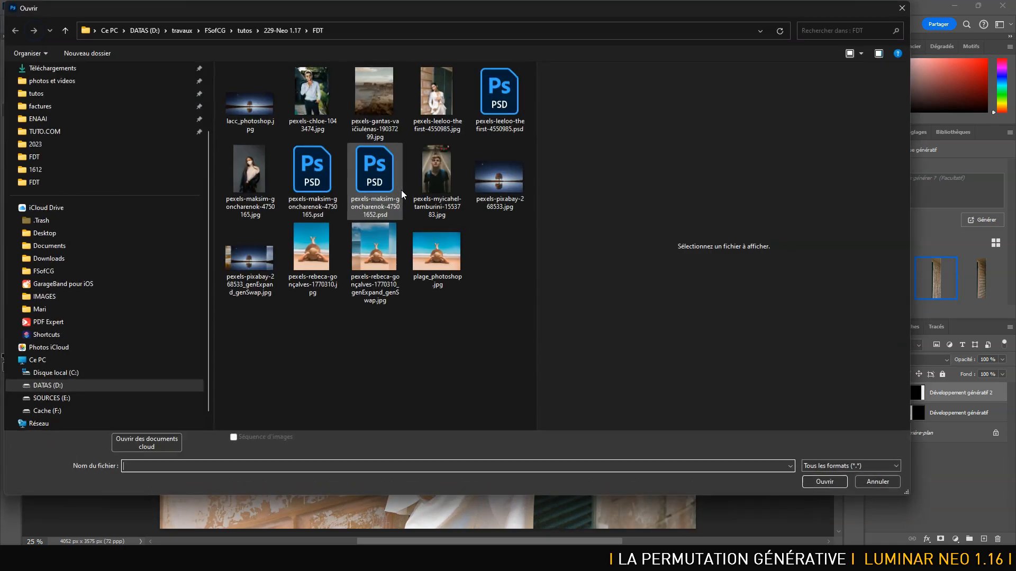
double_click(440, 158)
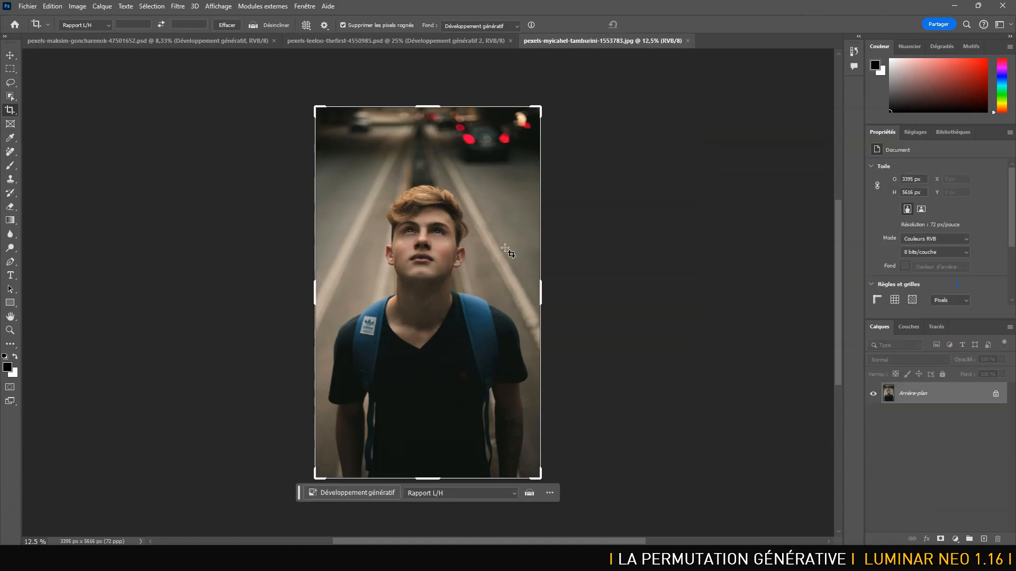
drag(435, 483, 434, 531)
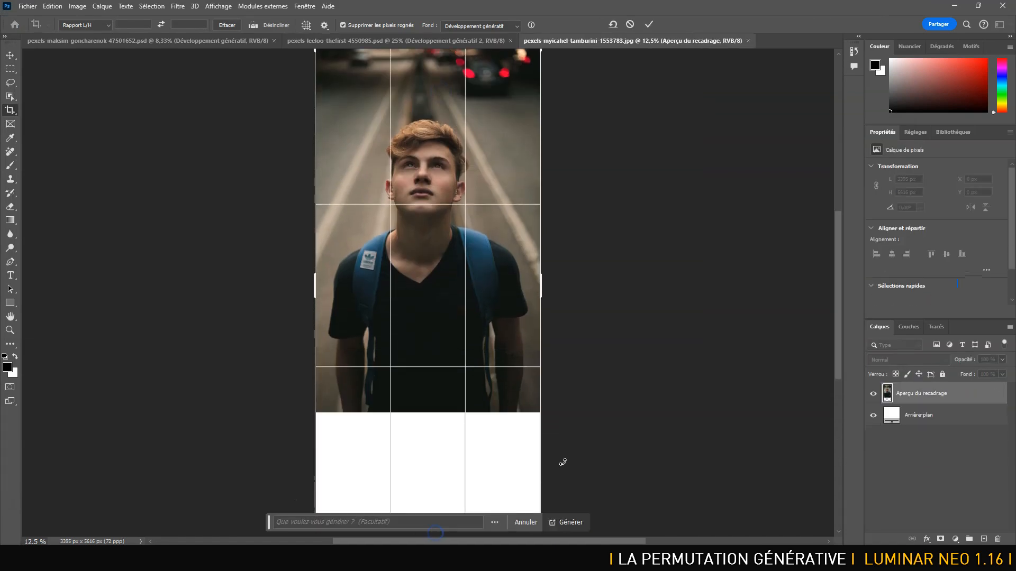
click(561, 530)
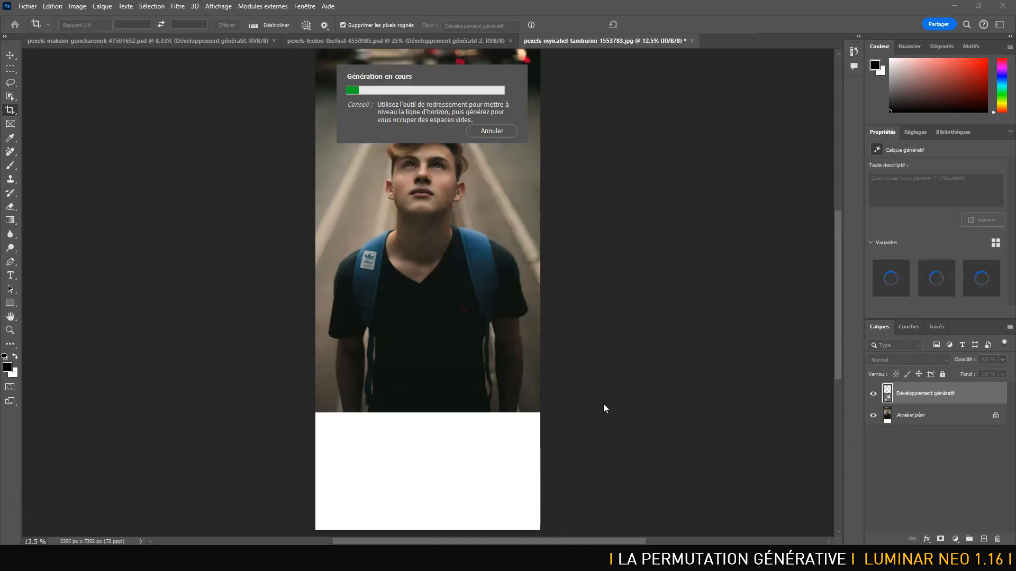
Return to Luminar Neo, undo the portrait's downward expansion, and generate it again with the prompt "jeans".
key(alt+Tab)
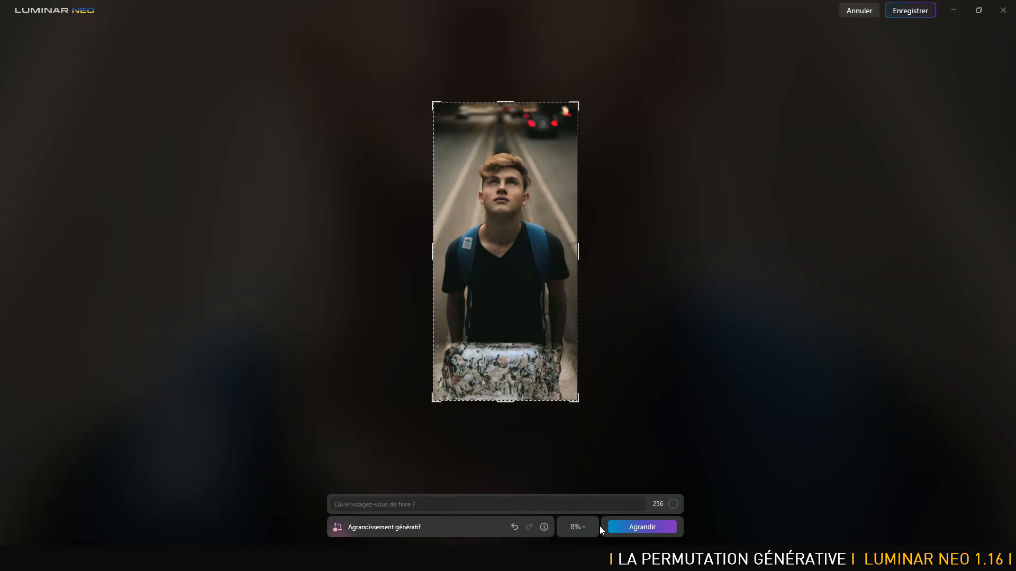
click(515, 527)
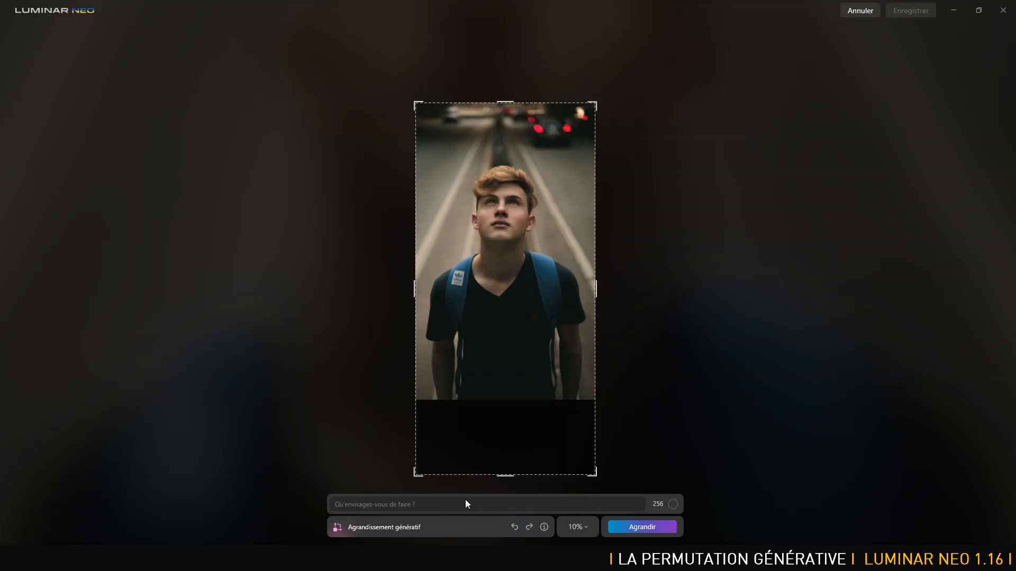
text(jeans)
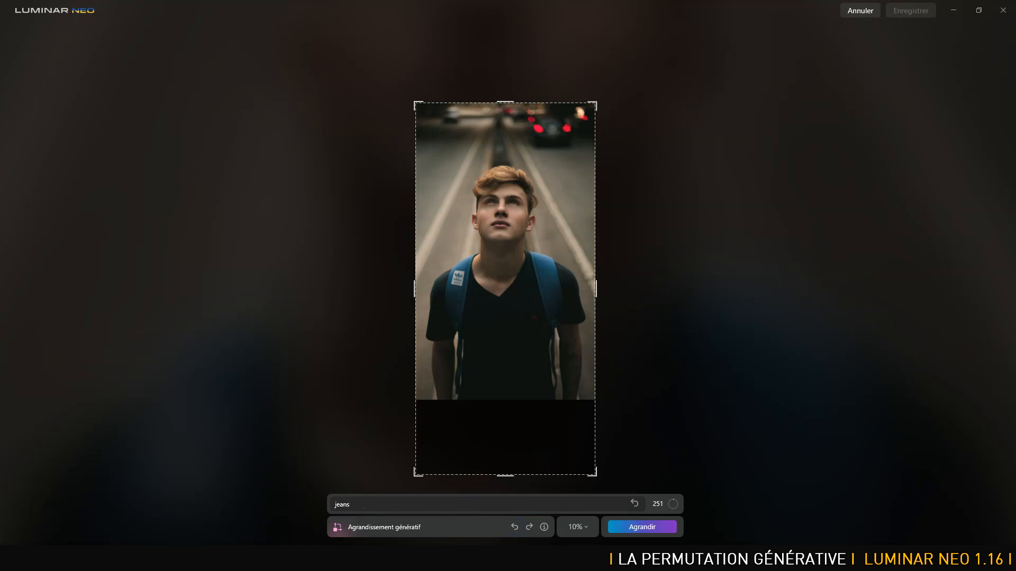
key(Return)
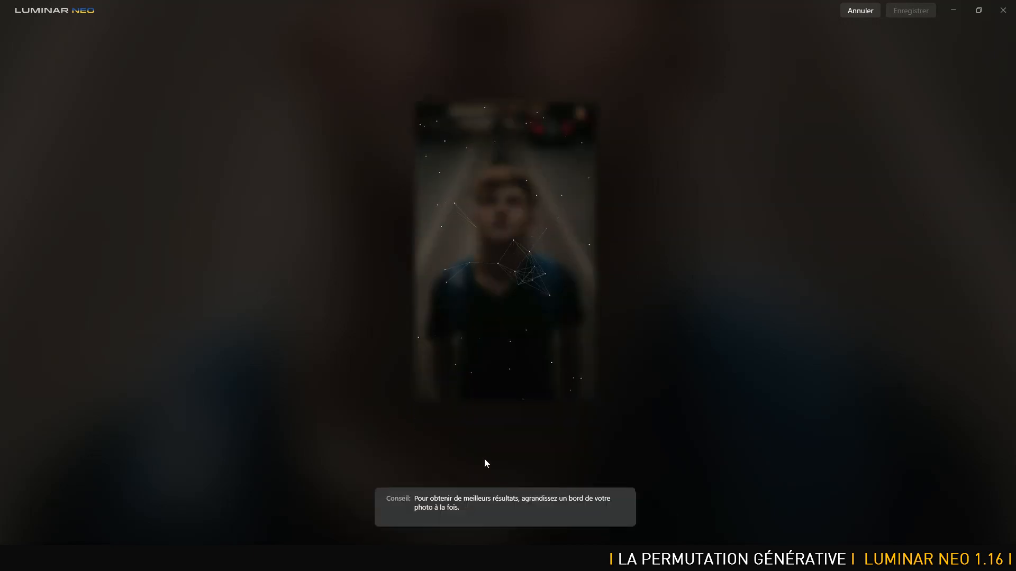
Switch to Photoshop, compare the variants of the downward extension, keep the third one, and flatten the image into the background layer.
key(alt+Tab)
key(alt+Tab)
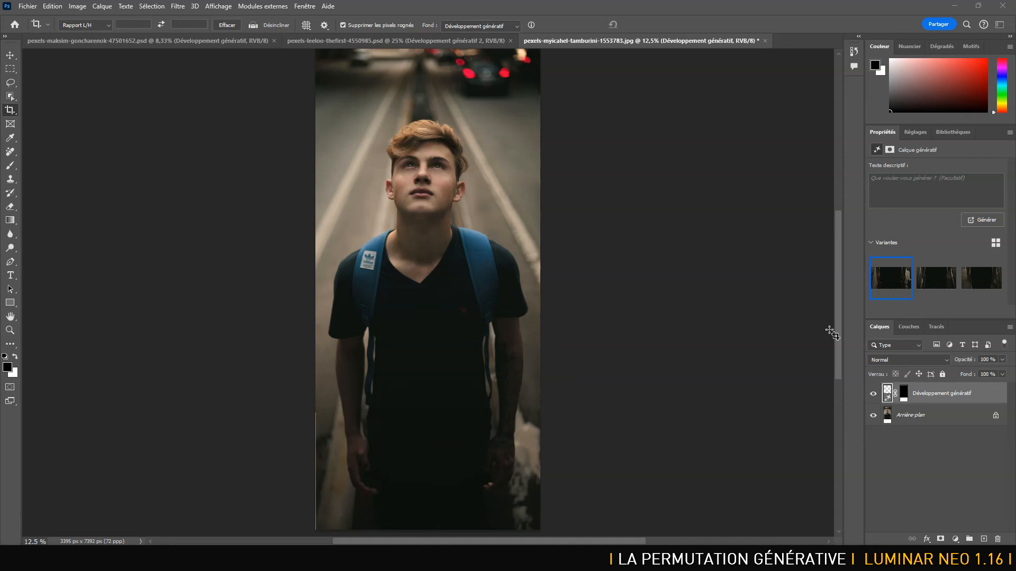
click(944, 275)
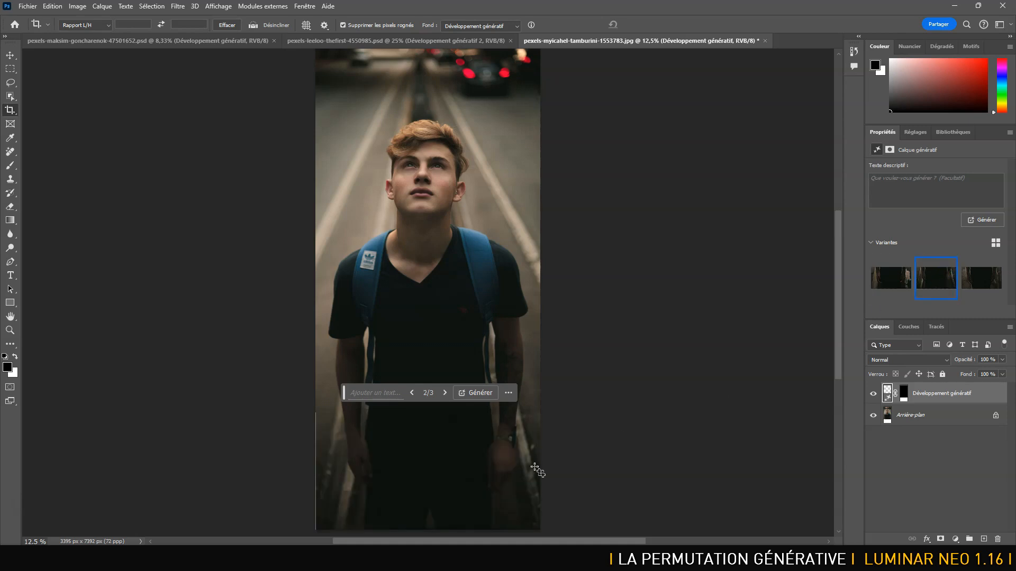
click(985, 277)
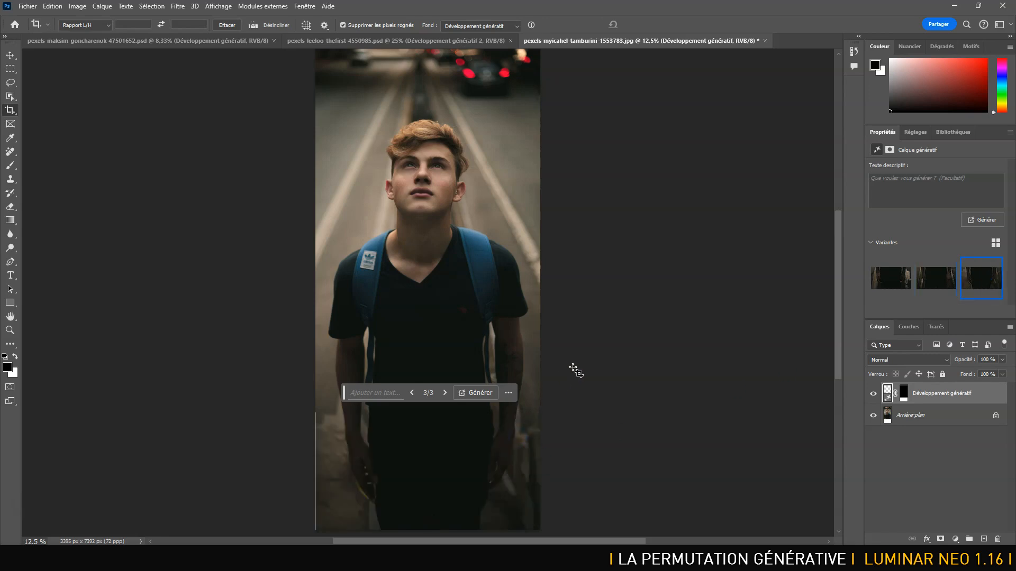
drag(546, 340, 534, 198)
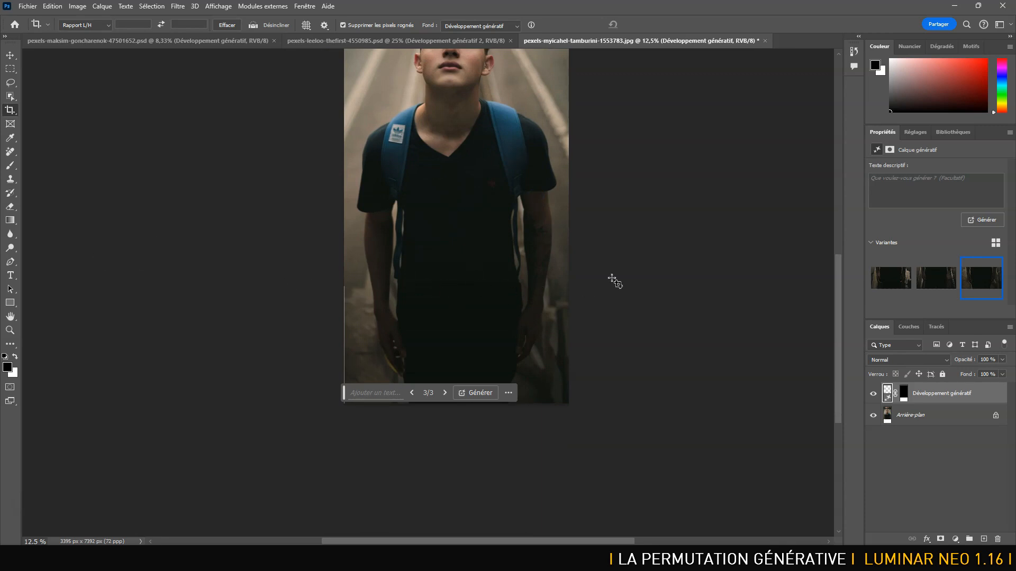
key(Delete)
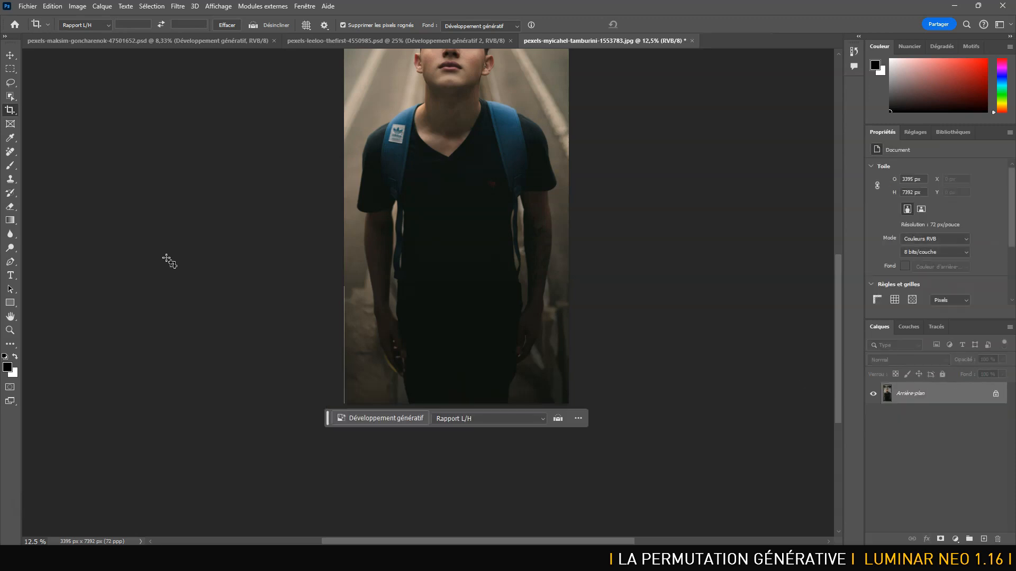
Remove the horizontal seam between the original photo and its downward extension using the Remove tool at brush size 200.
click(10, 152)
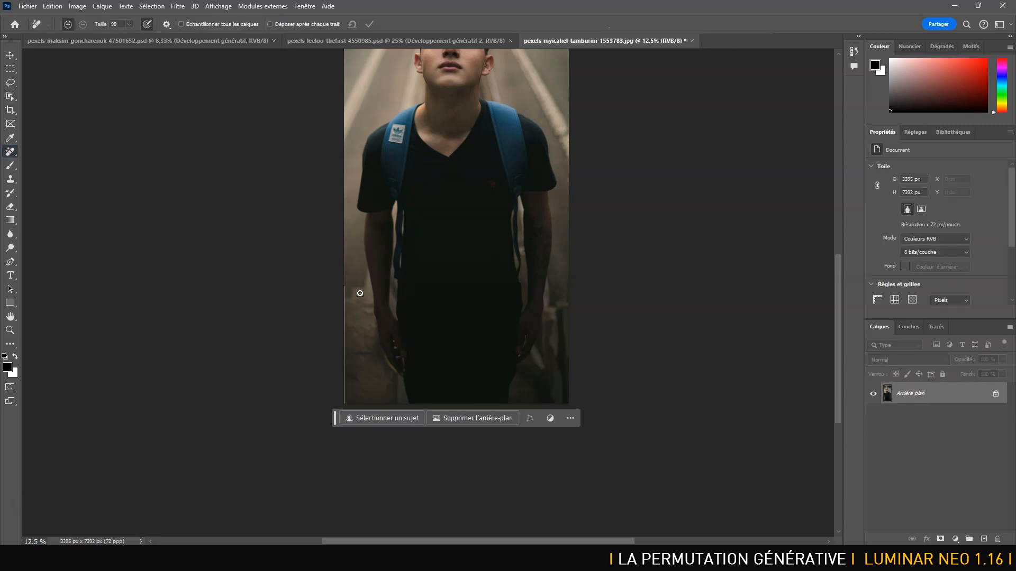
key(])
click(347, 284)
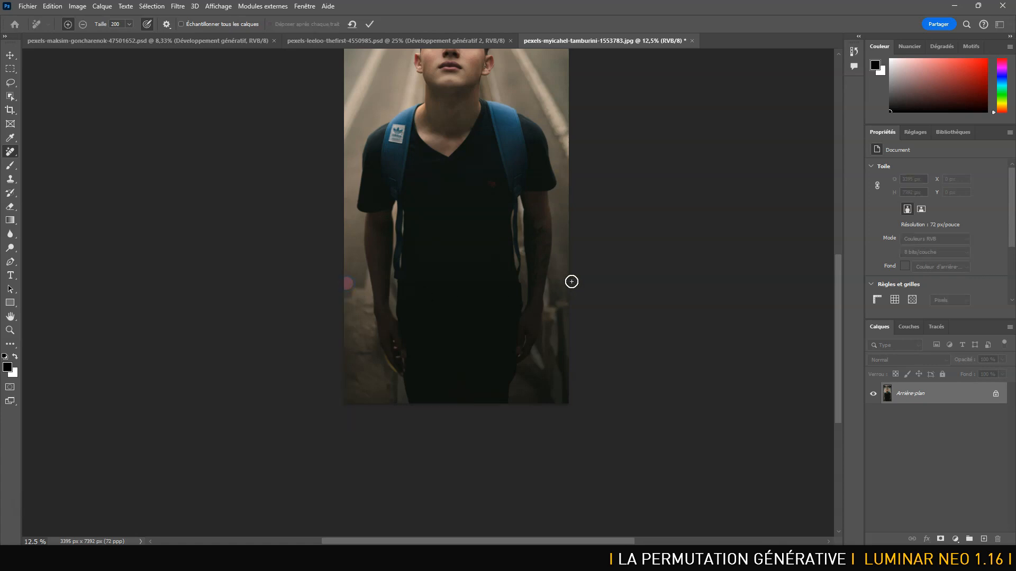
shift+click(571, 281)
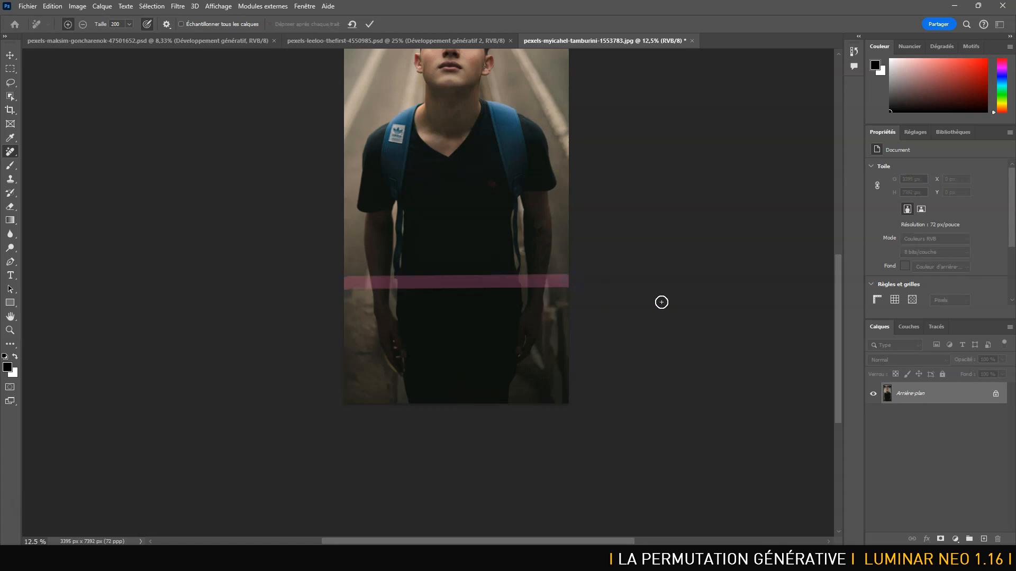
click(369, 25)
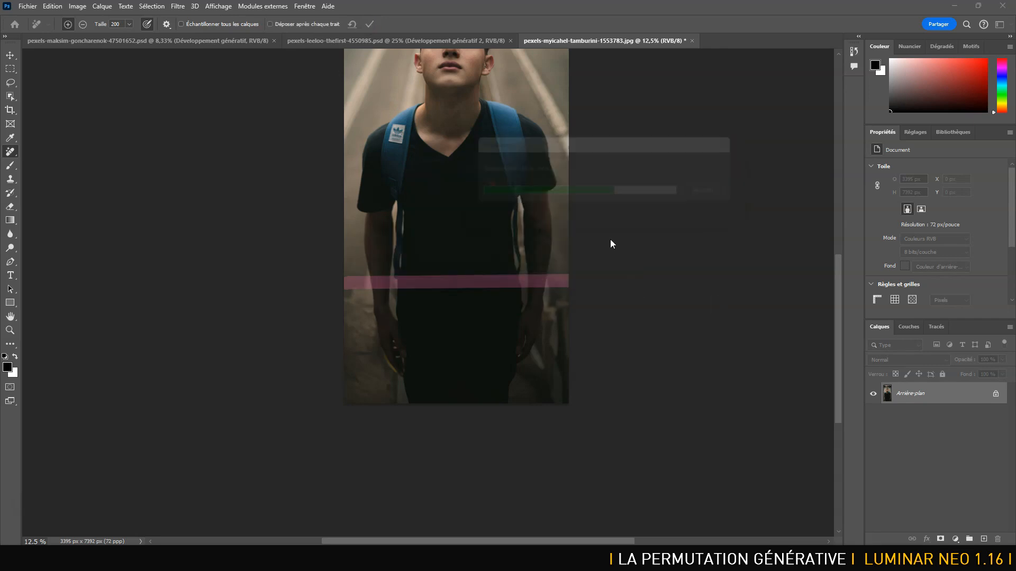
Return to Luminar Neo, inspect the generated jeans and hands at 50% zoom, and save the expanded portrait.
key(alt+Tab)
key(alt+Tab)
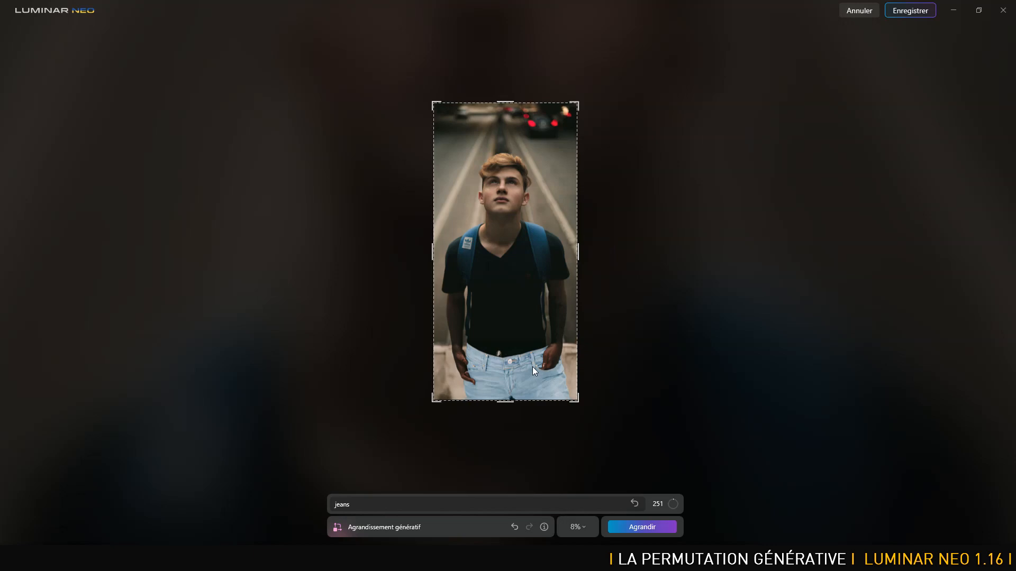
click(582, 526)
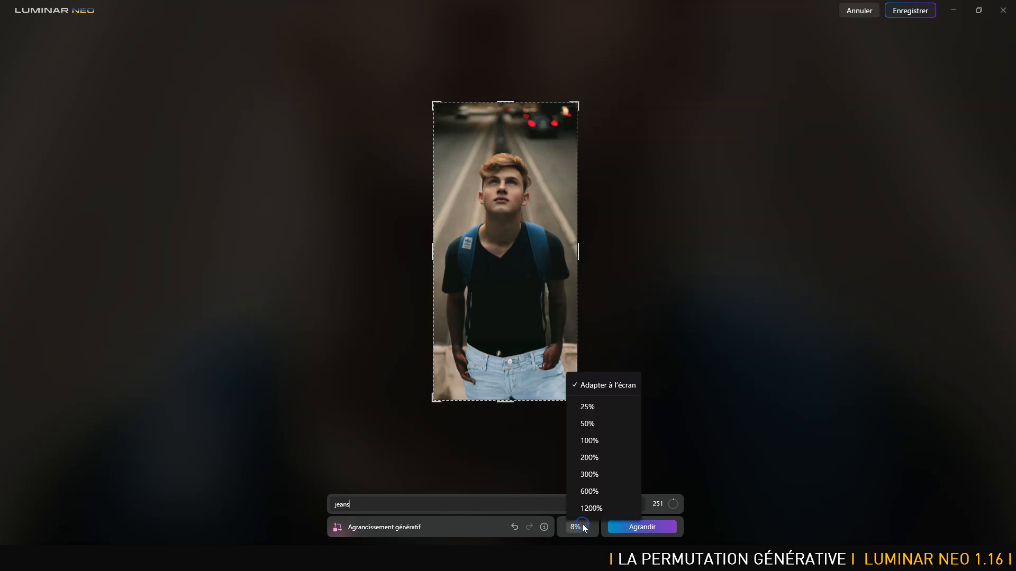
click(591, 424)
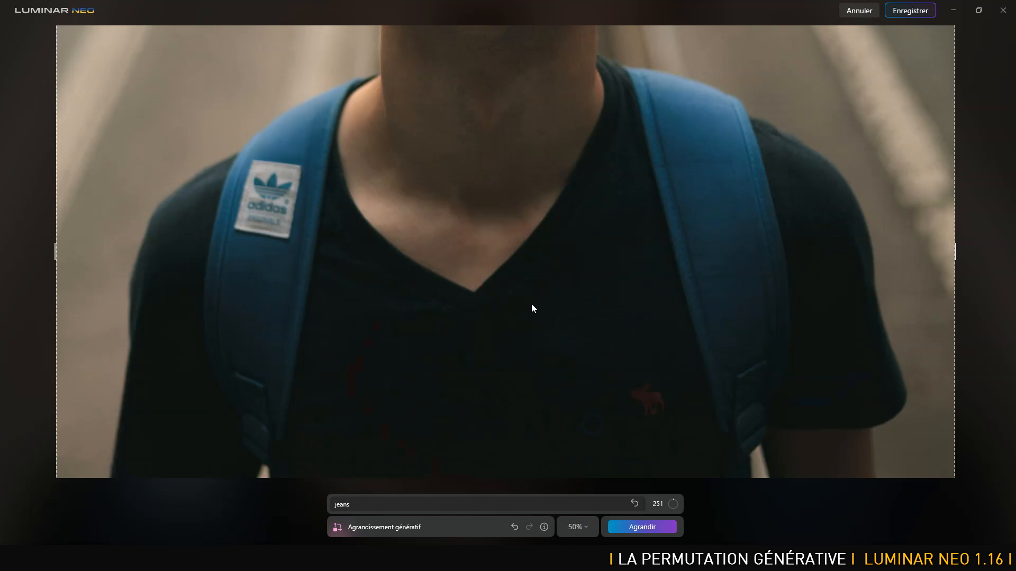
mouse_move(575, 392)
mouse_down()
mouse_move(586, 119)
mouse_move(590, 372)
mouse_move(589, 275)
mouse_up()
drag(613, 393, 648, 237)
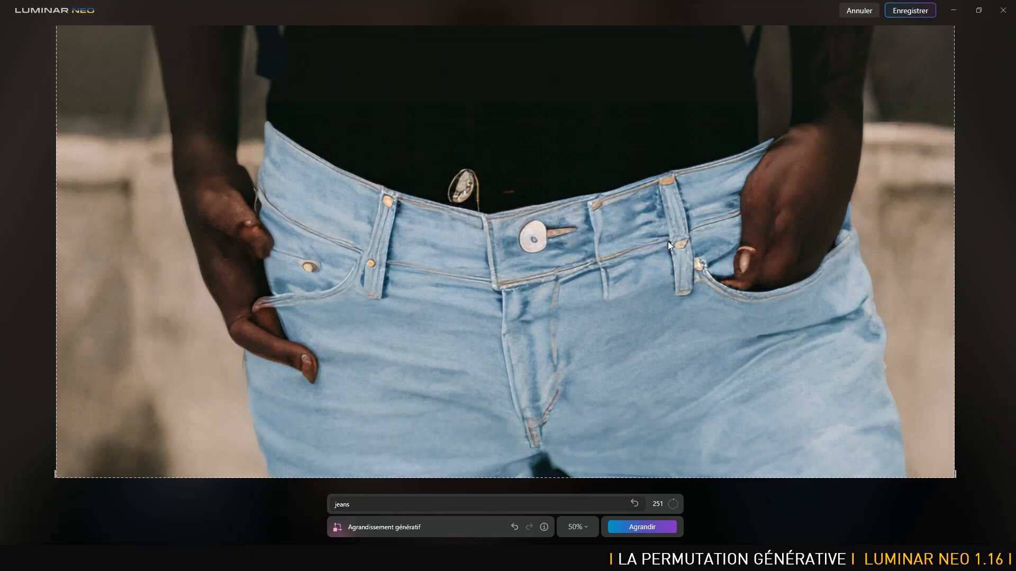
click(900, 16)
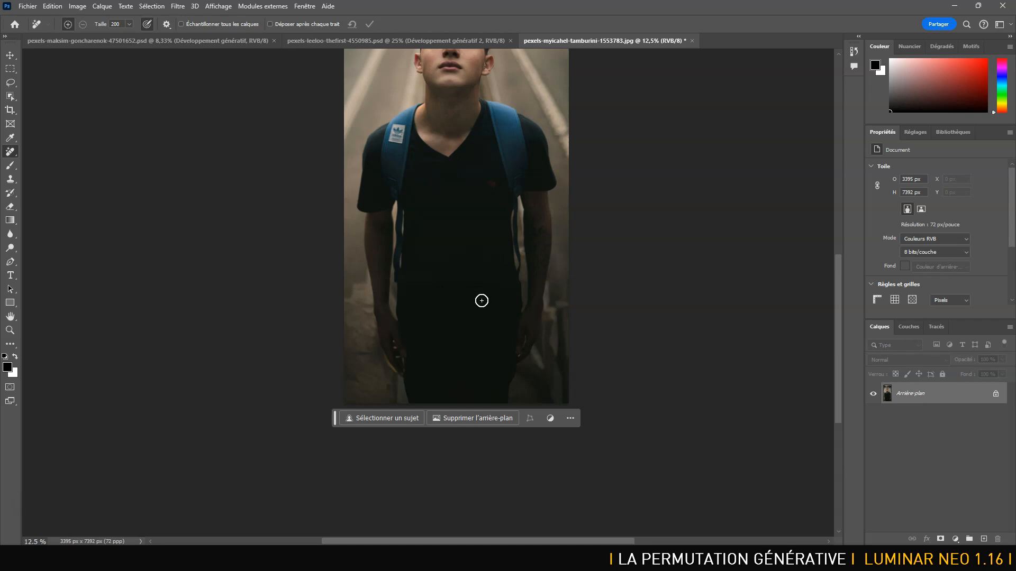
In Photoshop, widen the backpack portrait's canvas equally on both sides with the Crop tool and generate the extension without a prompt.
key(ctrl+minus)
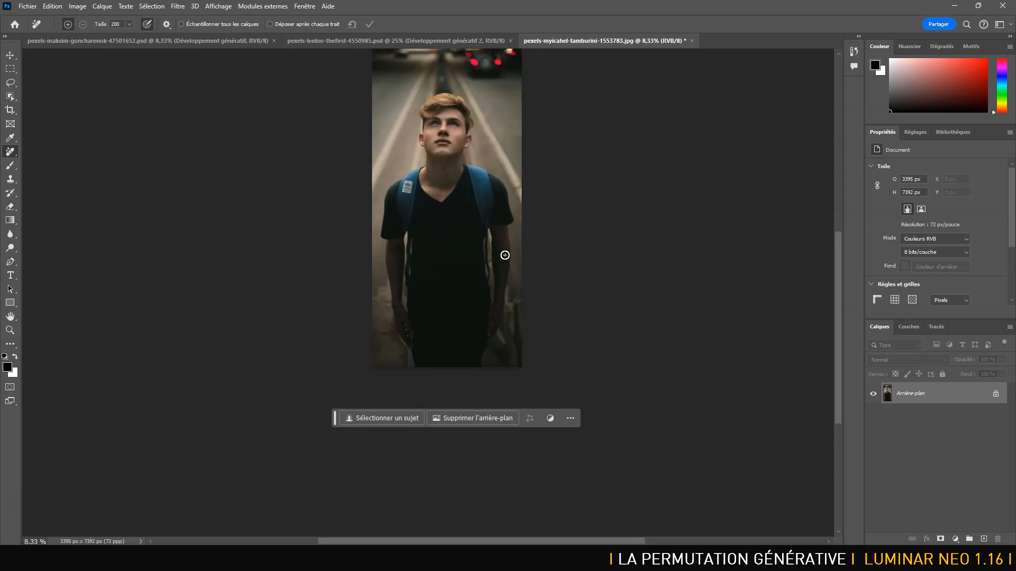
drag(491, 243, 488, 317)
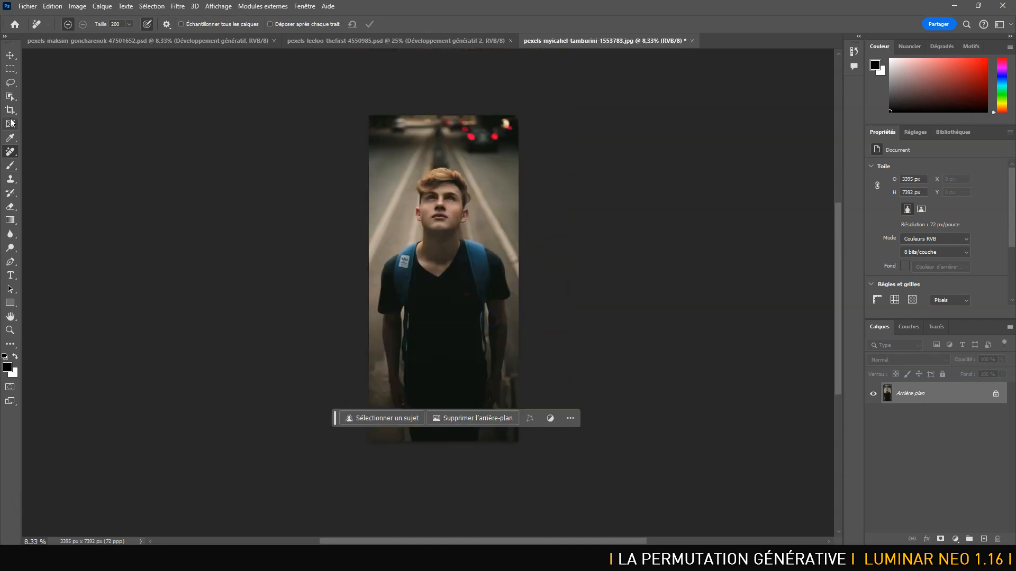
click(10, 111)
drag(366, 280, 331, 281)
drag(555, 273, 599, 278)
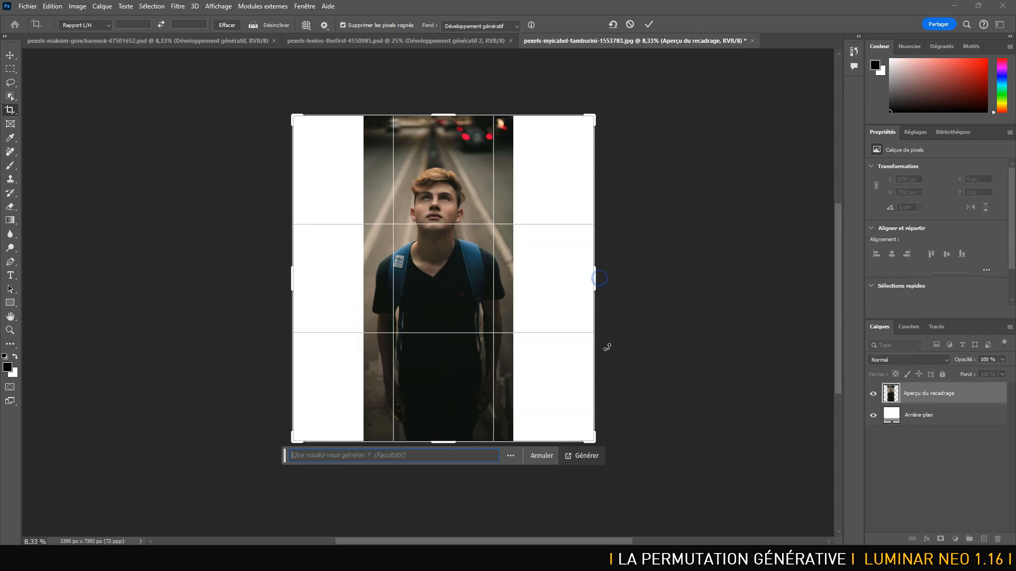
key(Return)
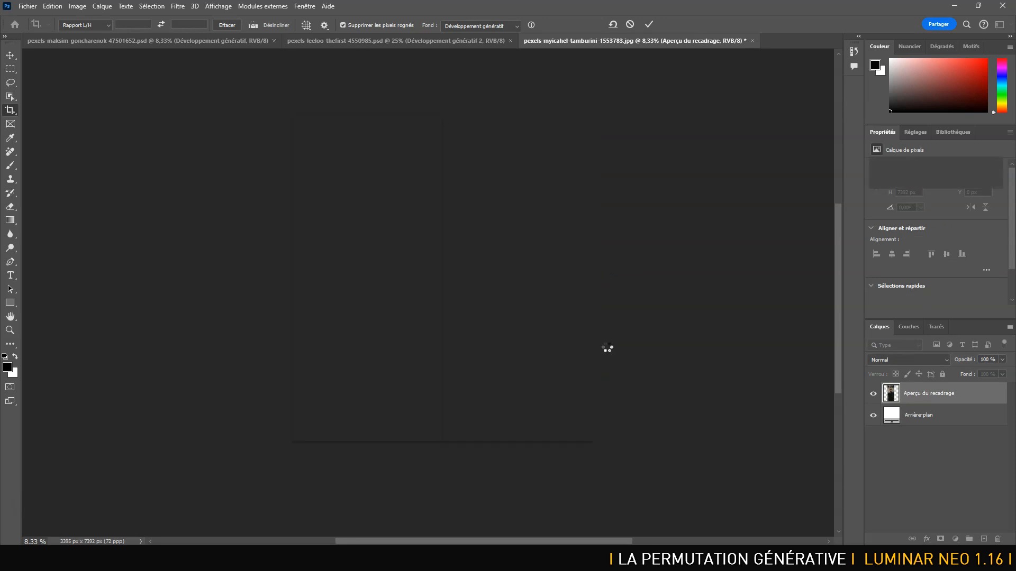
Return to Luminar Neo, select the original backpack portrait in FDT, and generatively expand it to the right without a prompt.
key(alt+Tab)
key(alt+Tab)
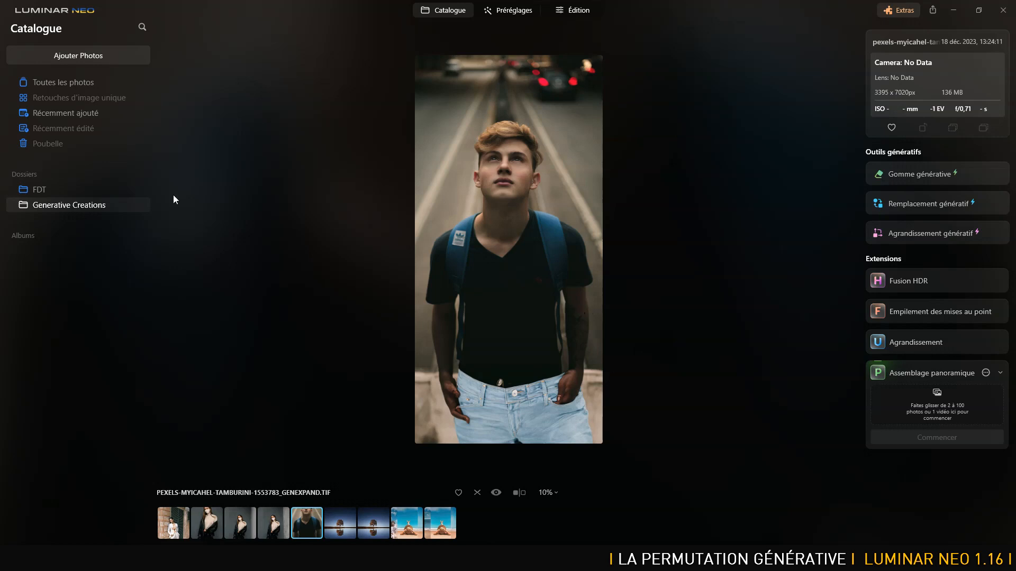
click(55, 190)
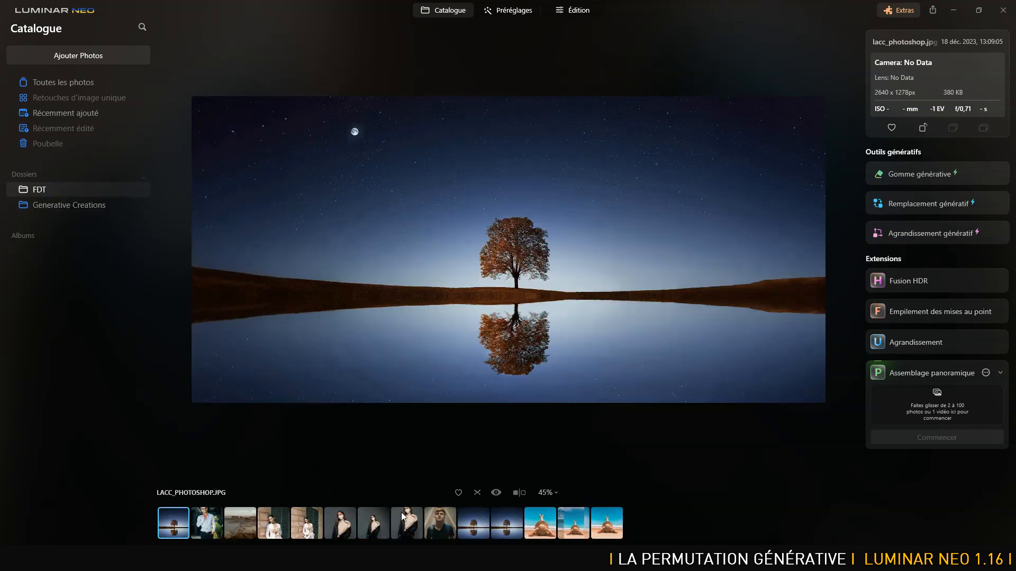
click(436, 522)
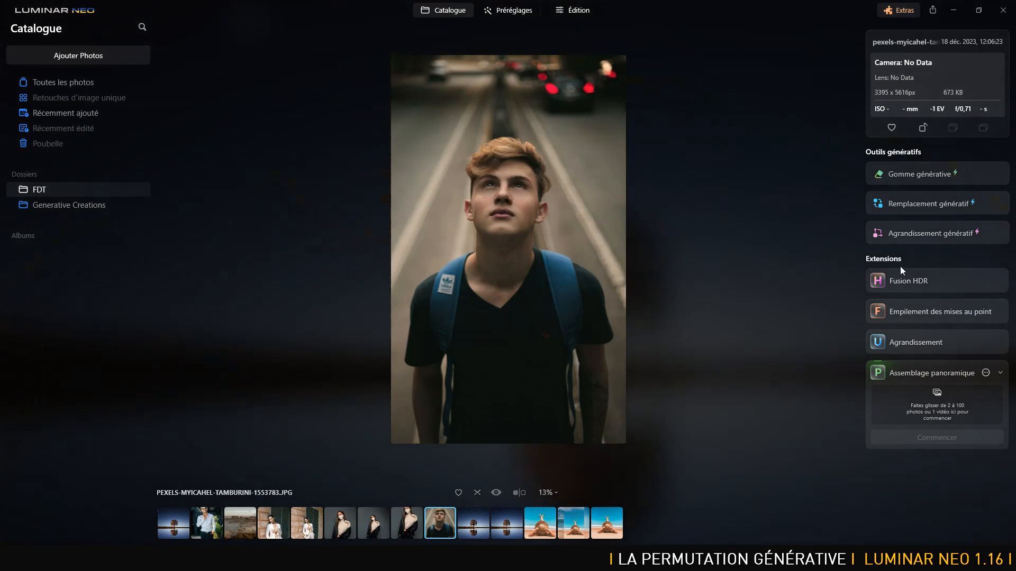
click(931, 235)
drag(595, 251, 687, 250)
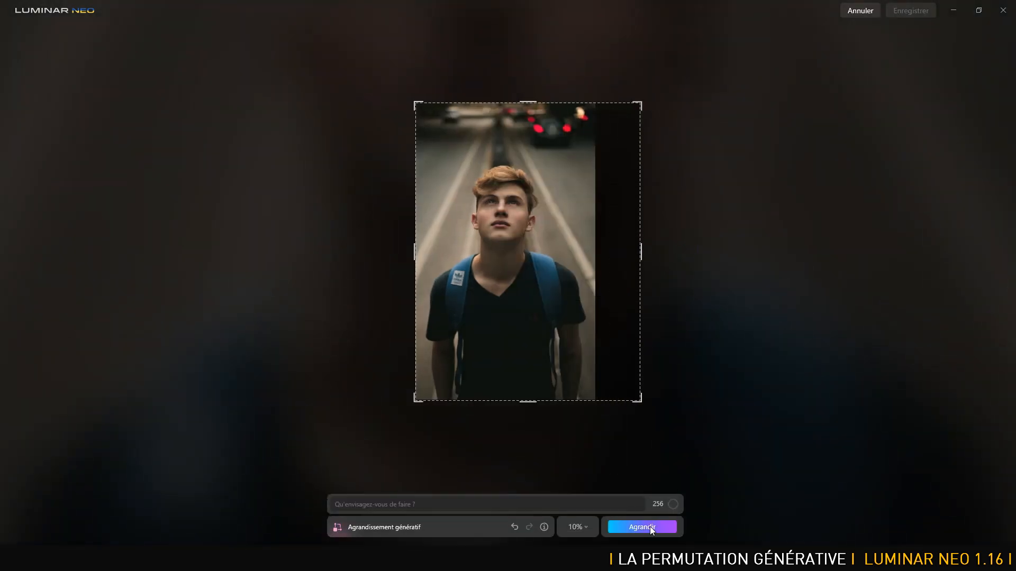
click(649, 526)
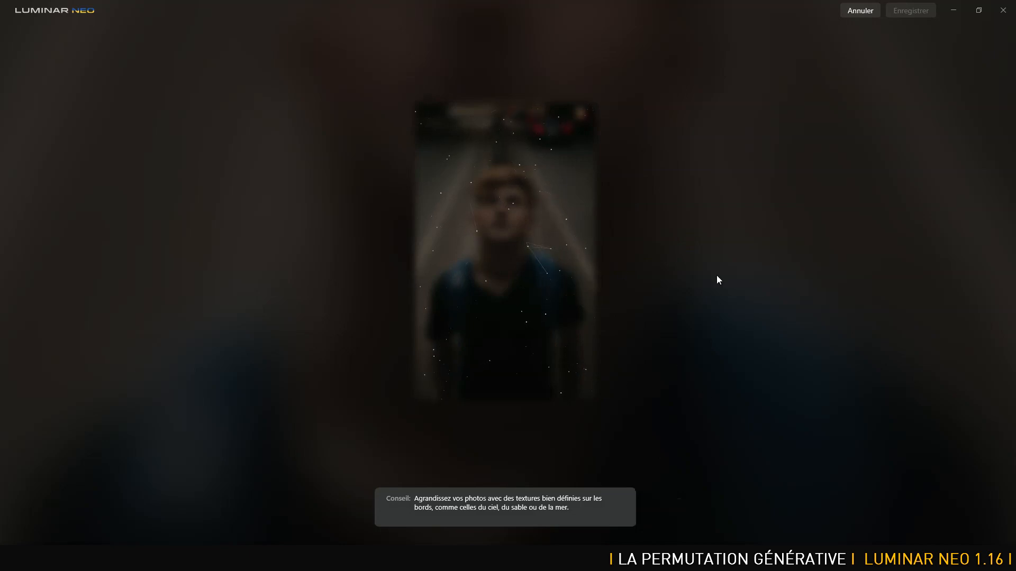
Switch to Photoshop, compare the variants of the two-sided extension, keep the third one, and activate the Lasso tool.
key(alt+Tab)
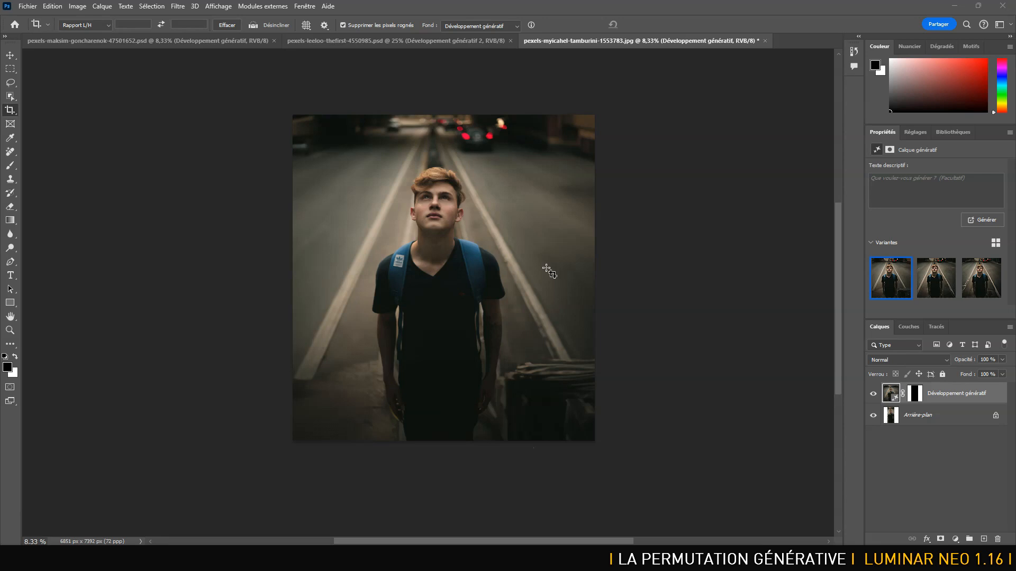
mouse_move(935, 281)
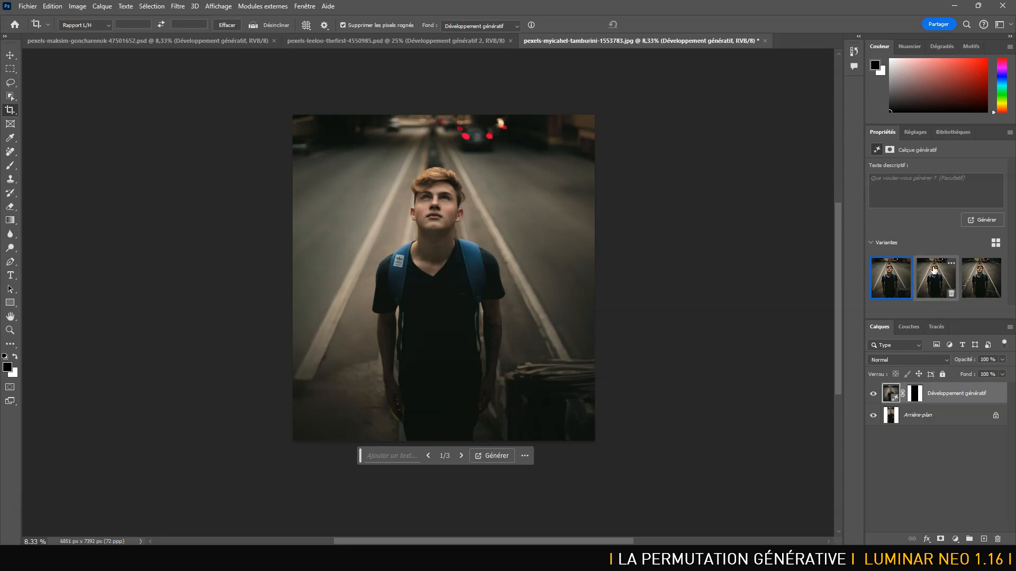
click(932, 268)
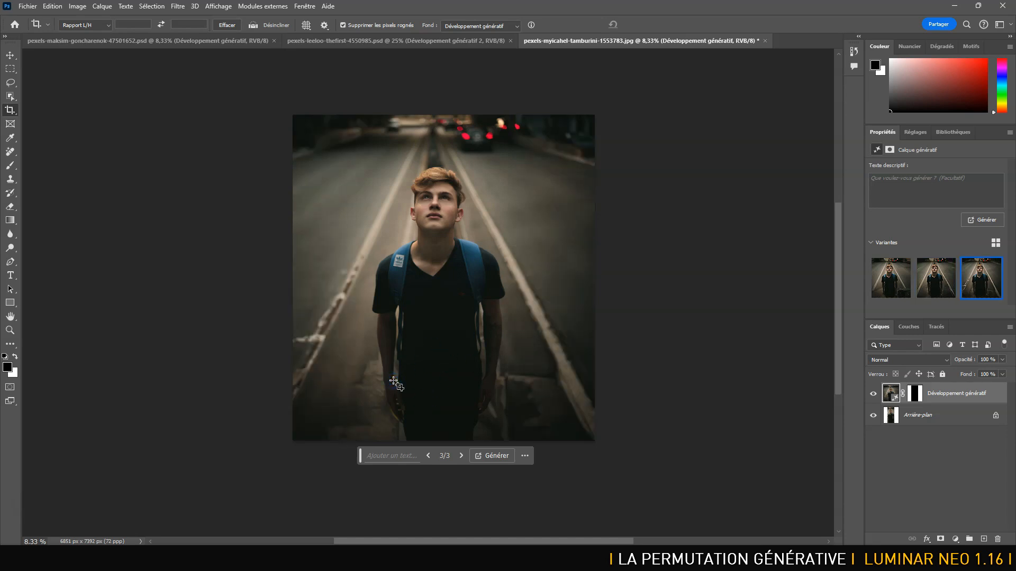
key(l)
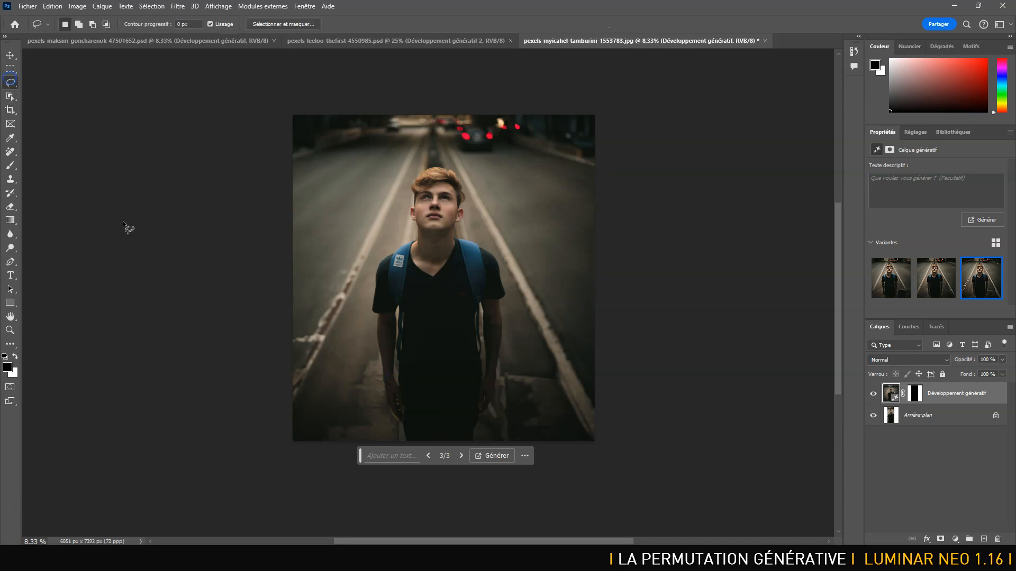
Lasso the lower body and surrounding road, run Generative Fill without a prompt, compare the variants, and keep the third one.
mouse_move(320, 441)
mouse_down()
mouse_move(367, 351)
mouse_move(528, 355)
mouse_move(540, 356)
mouse_move(572, 449)
mouse_move(575, 473)
mouse_up()
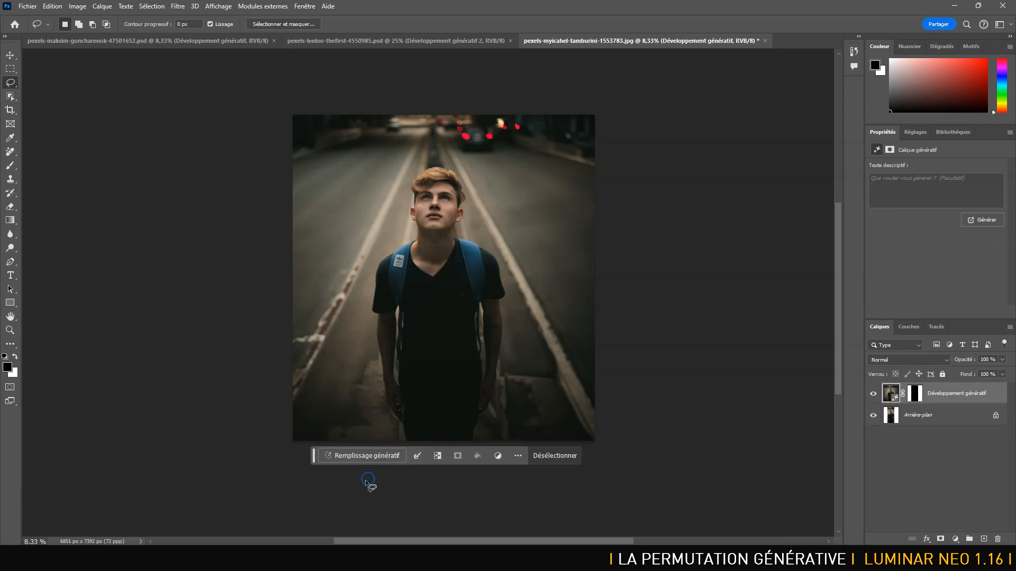
click(370, 456)
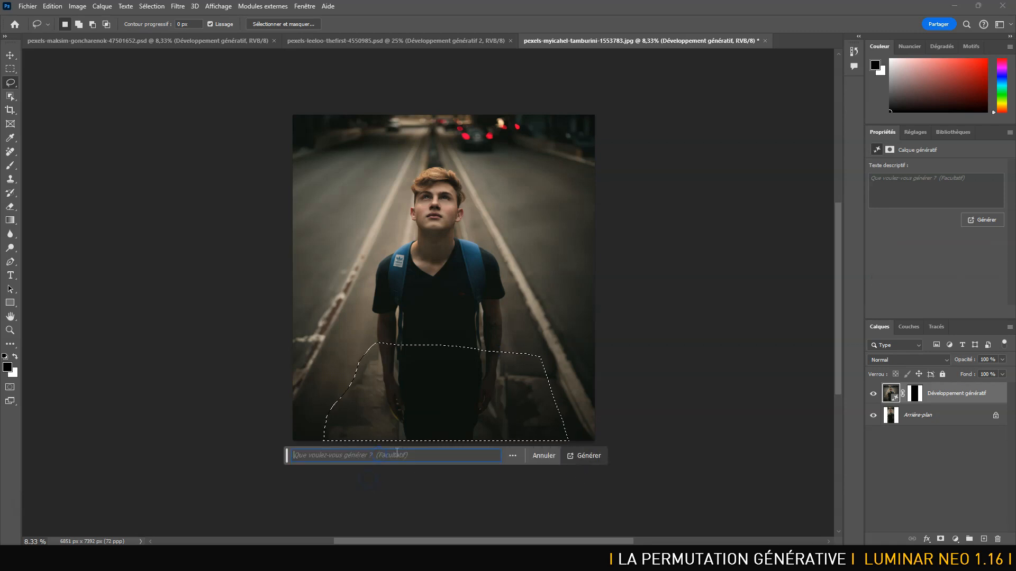
click(585, 455)
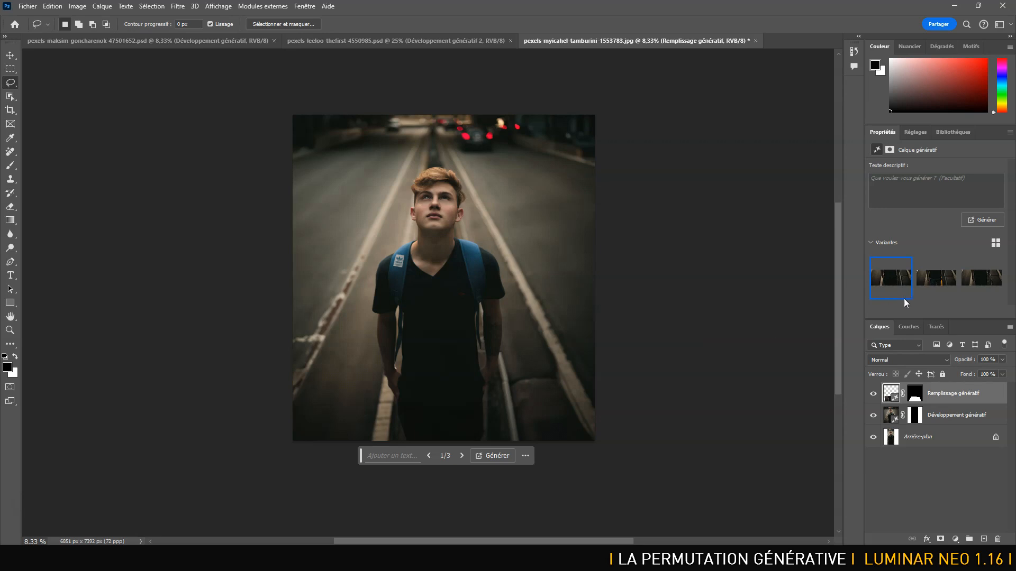
click(929, 276)
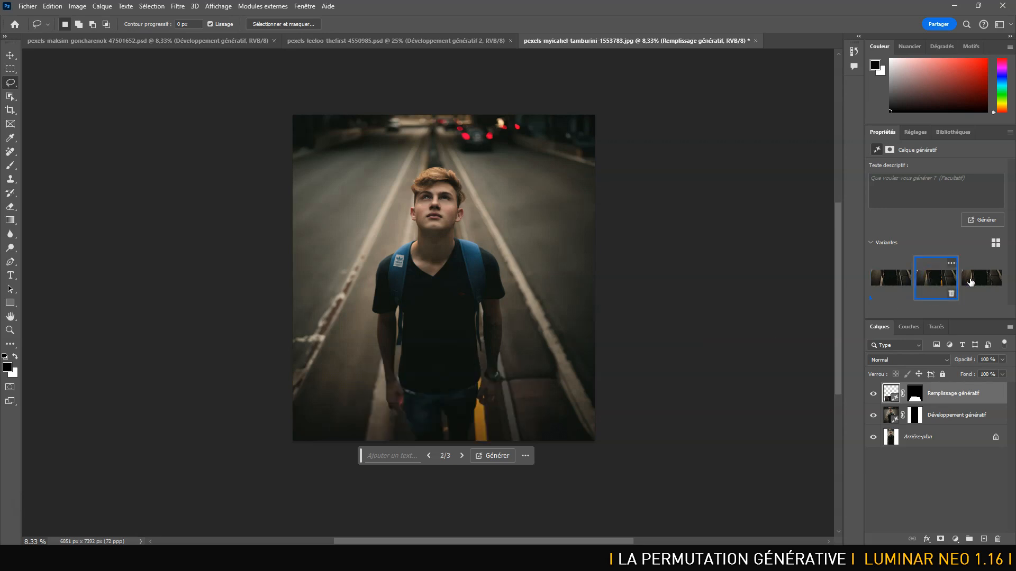
click(980, 278)
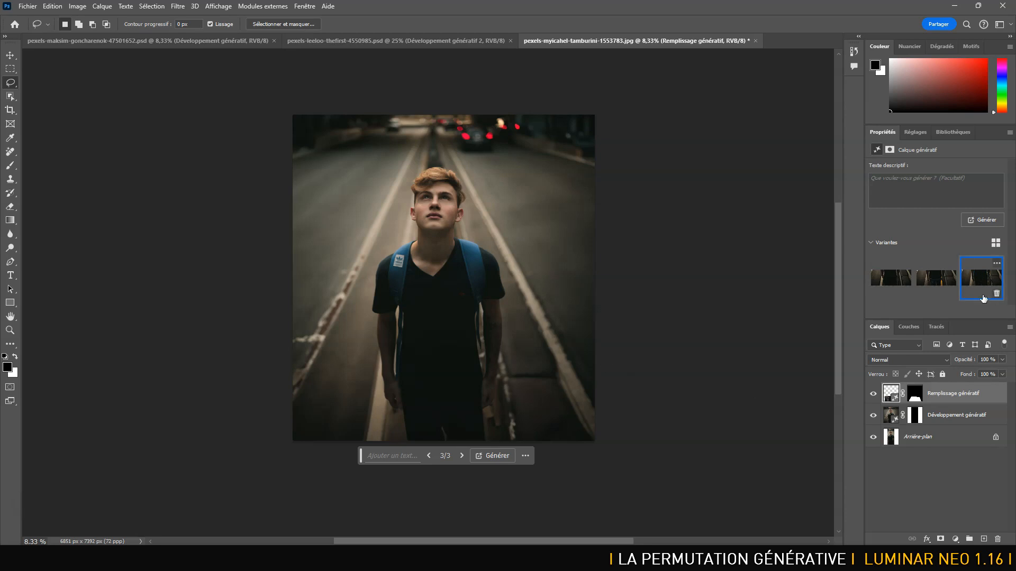
Save the backpack portrait as a Photoshop PSD file in the FDT folder and close the document.
key(ctrl+shift+s)
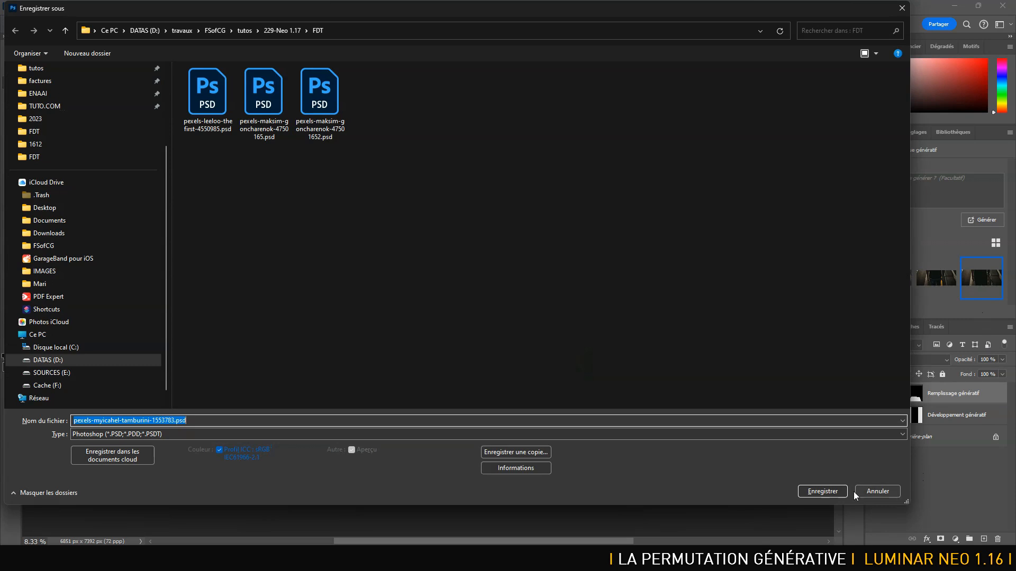
click(831, 492)
click(656, 157)
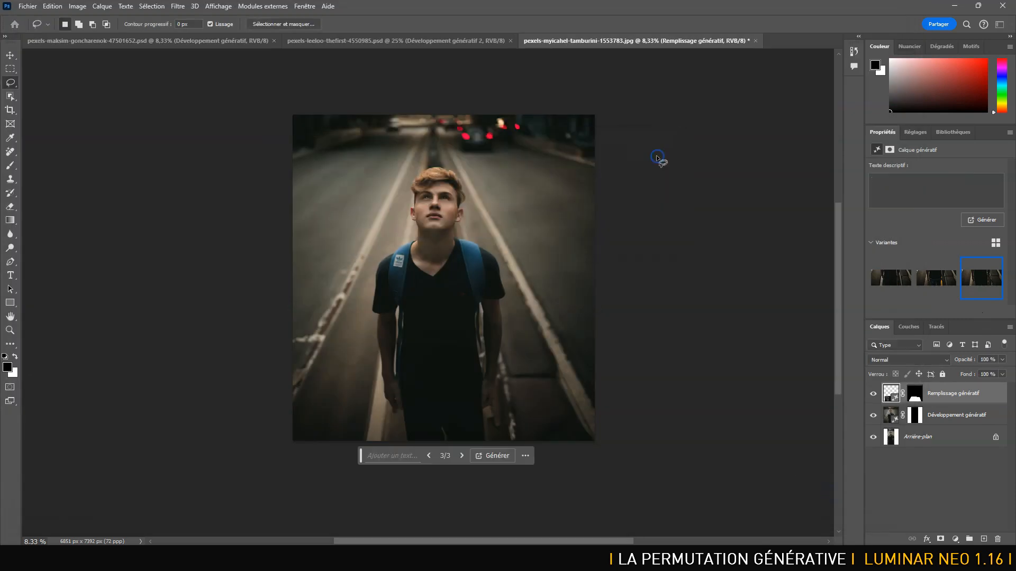
key(ctrl+w)
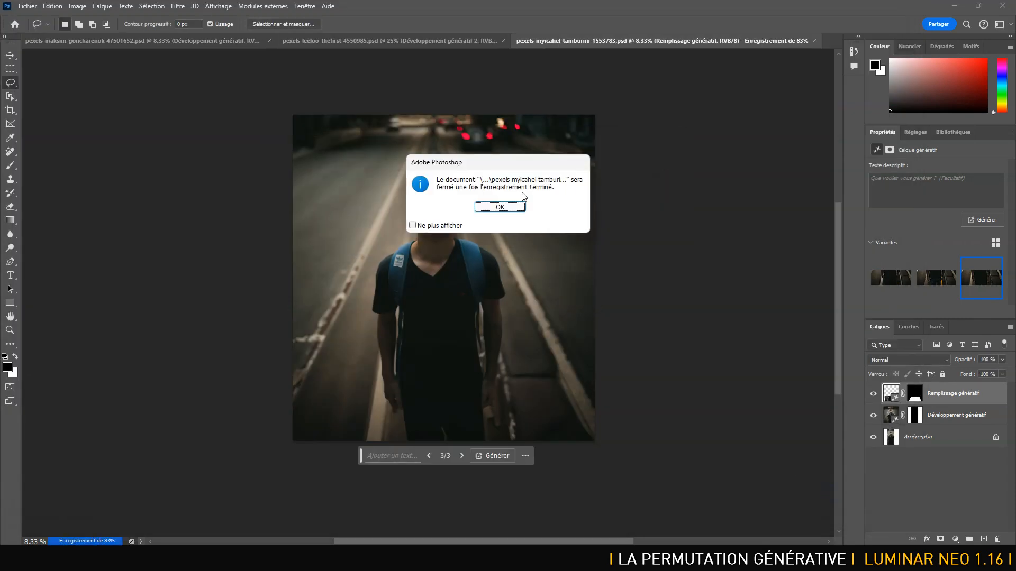
click(515, 206)
Return to Luminar Neo, generatively expand the backpack portrait to the left without a prompt, and save the result.
key(alt+Tab)
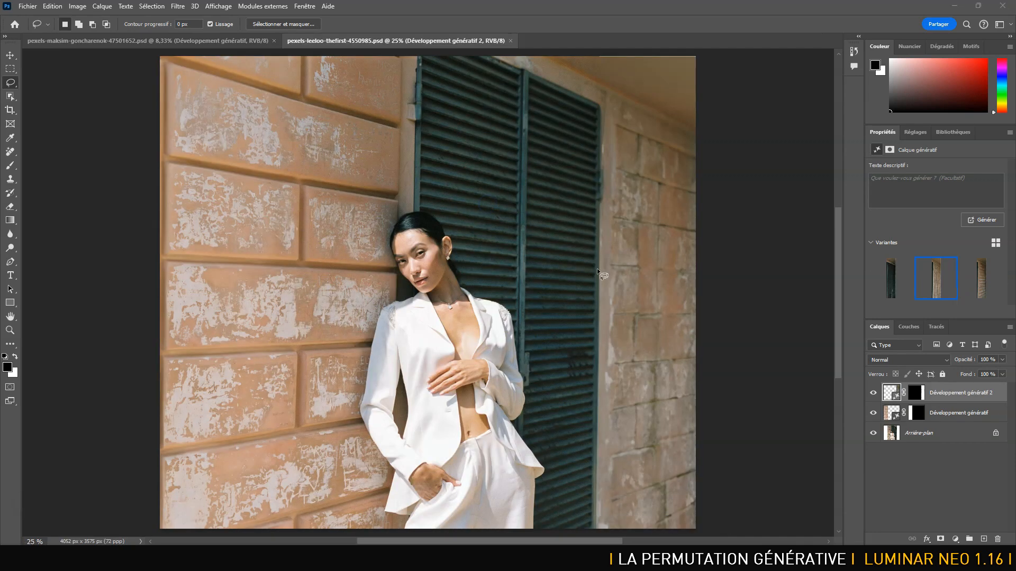
key(alt+Tab)
key(alt+Tab)
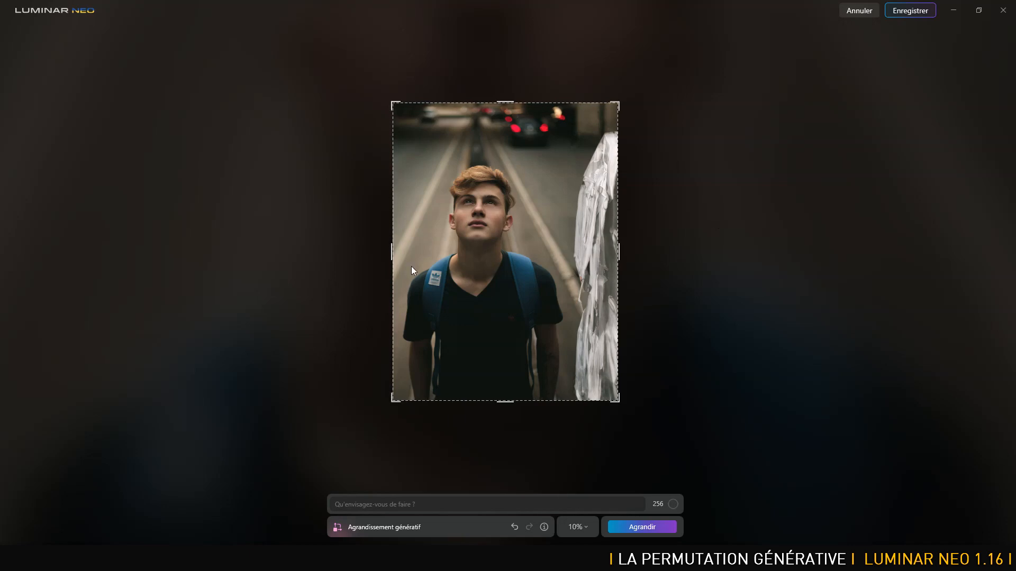
drag(391, 252, 268, 259)
click(503, 506)
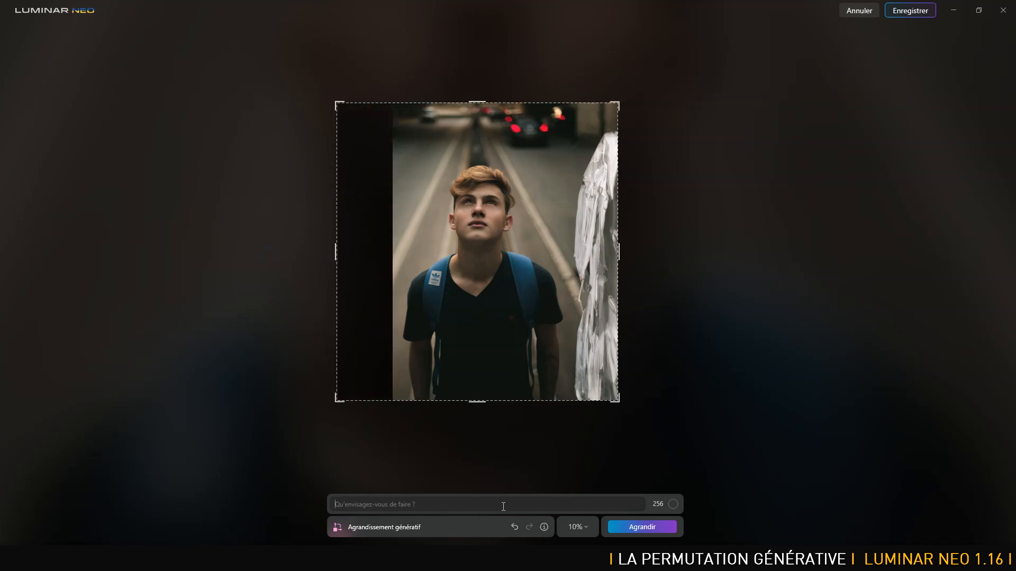
click(637, 529)
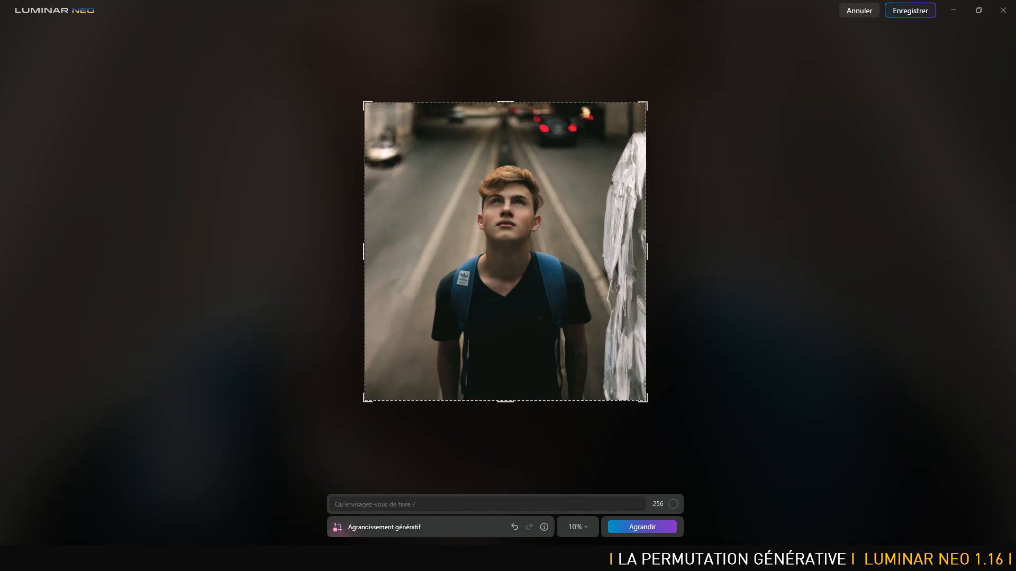
click(905, 10)
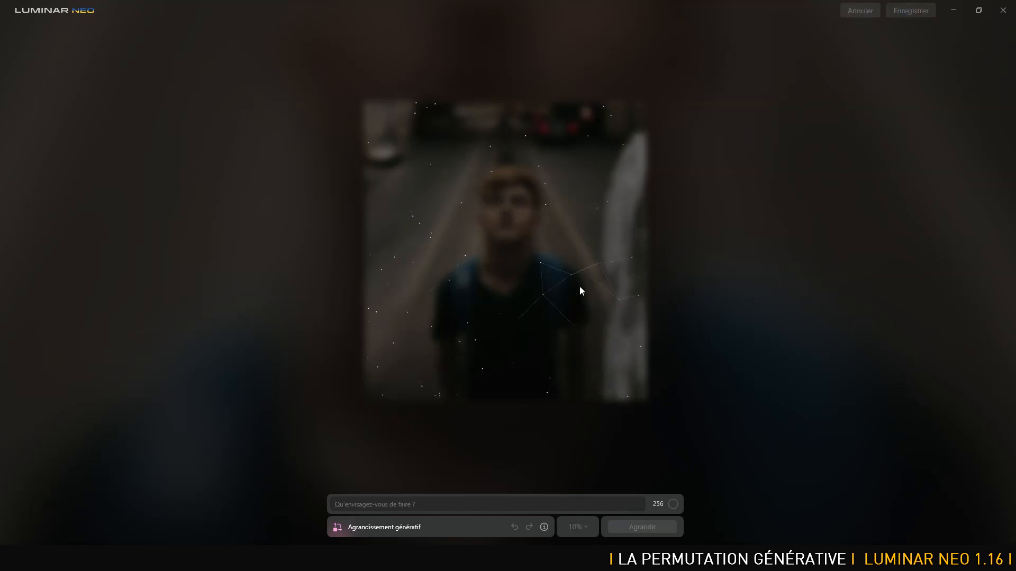